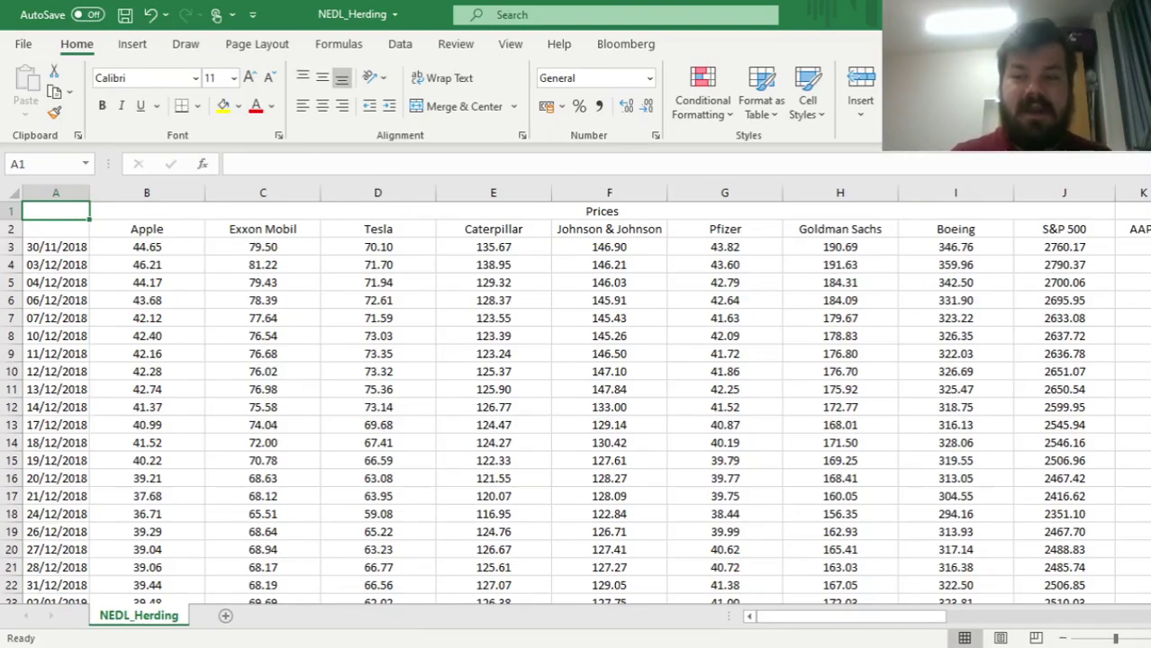
Review the S&P 500 price series over its full date range and the stock headers from Apple to Boeing
click(1054, 226)
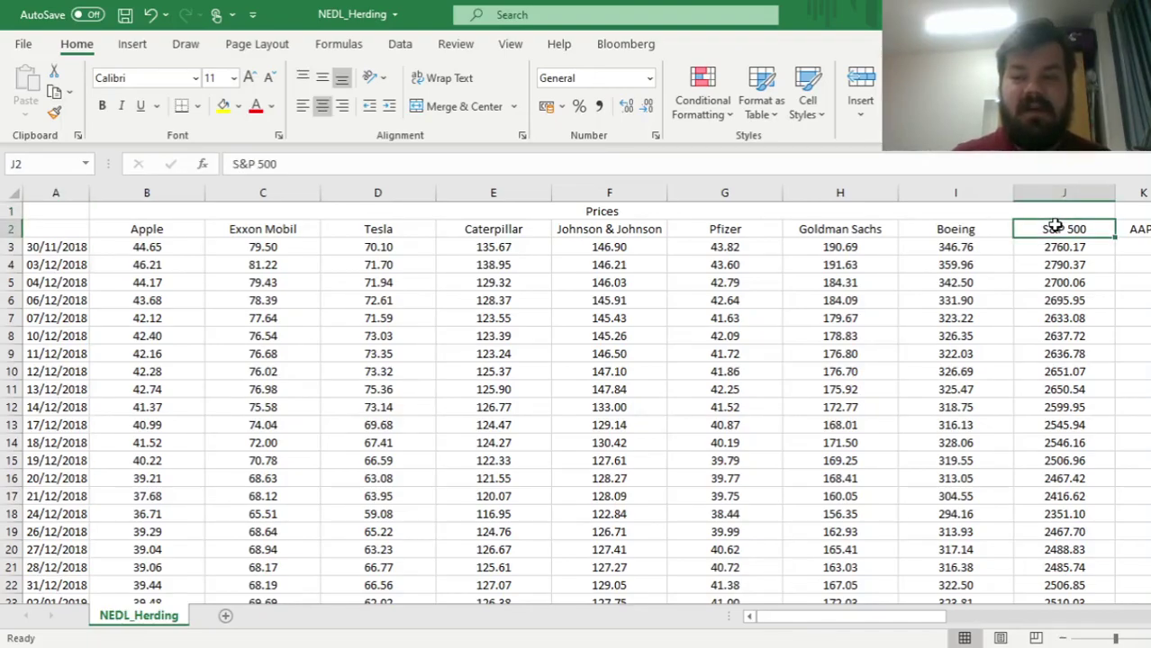
key(Down)
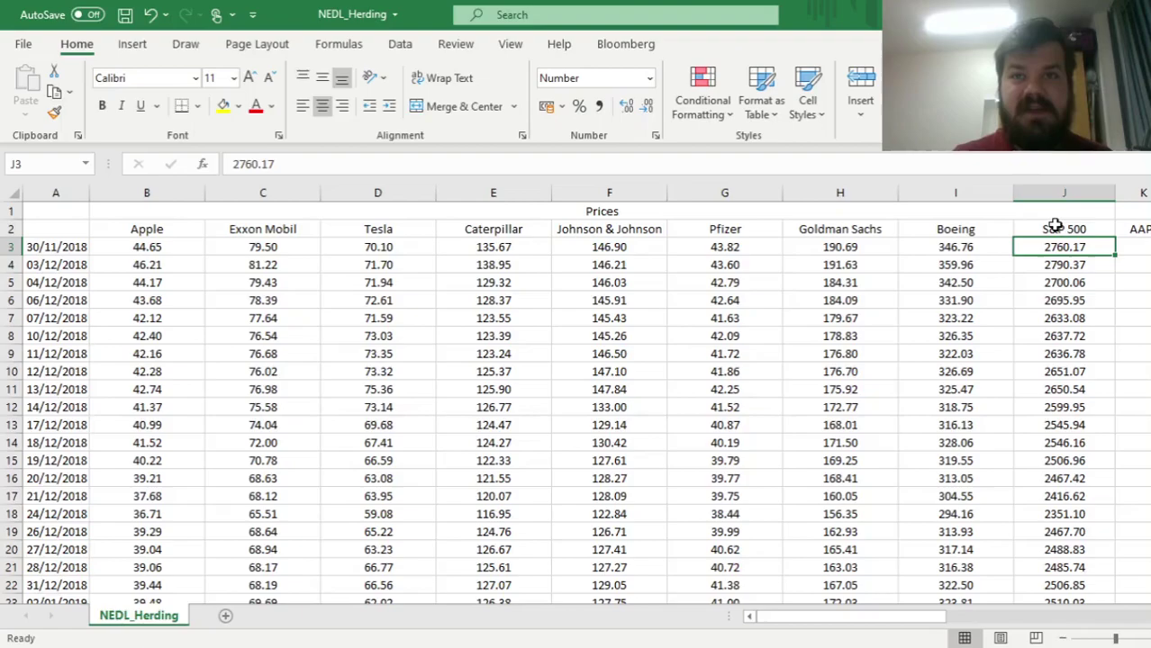
key(ctrl+shift+Down)
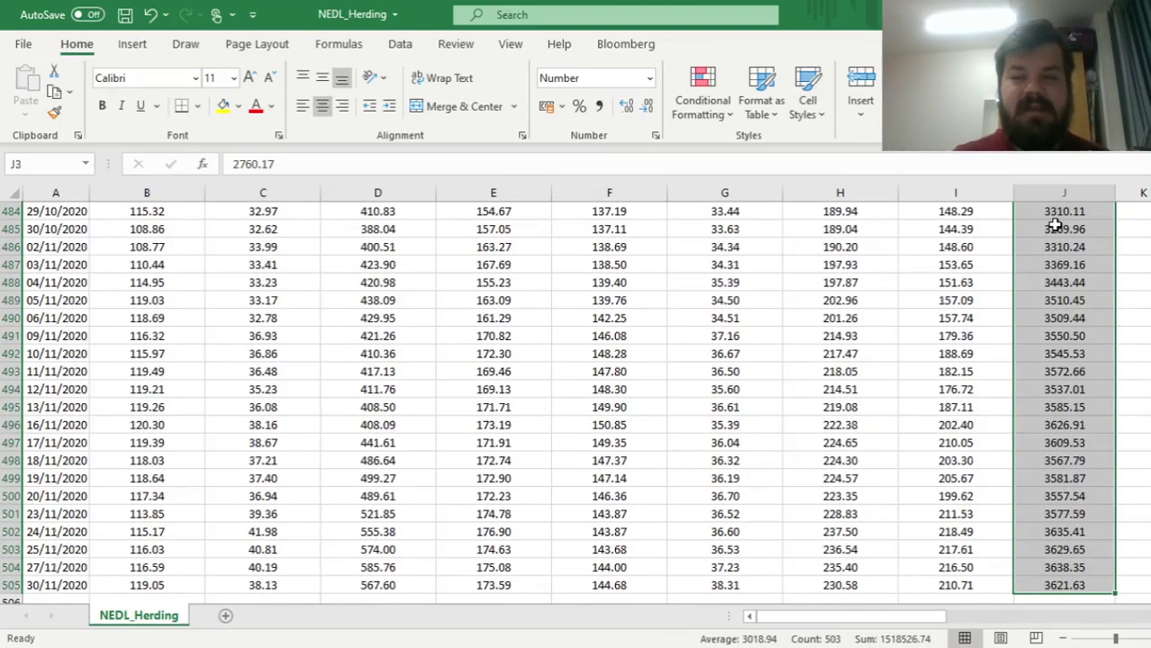
key(ctrl+Up)
key(Down)
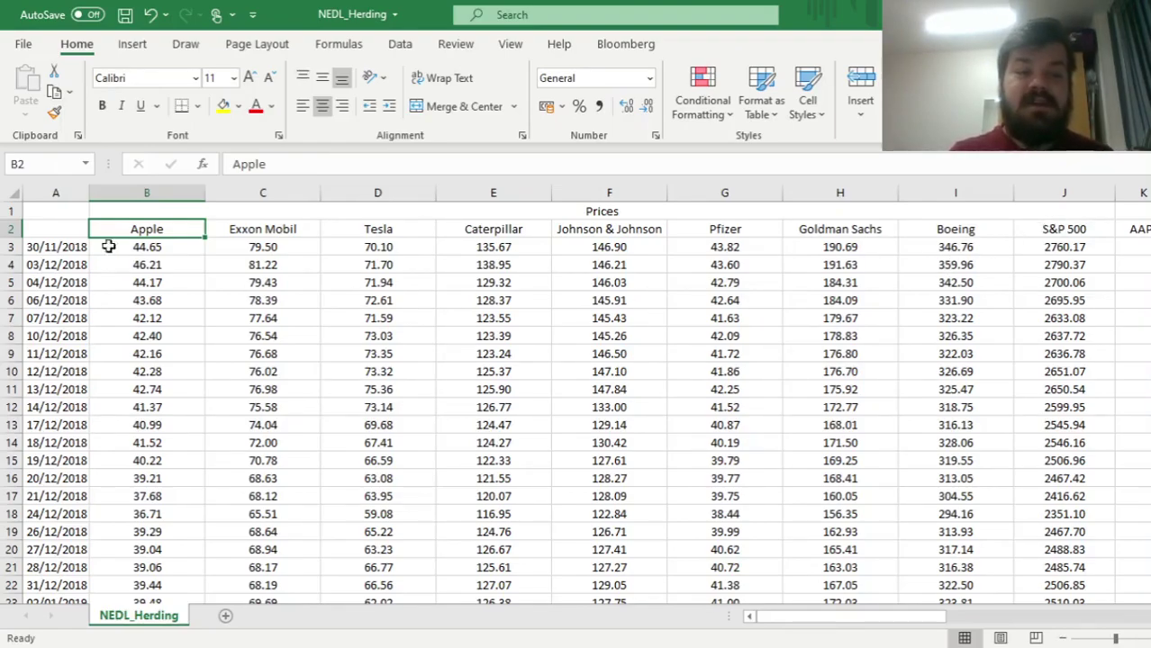
key(Right)
key(Right)
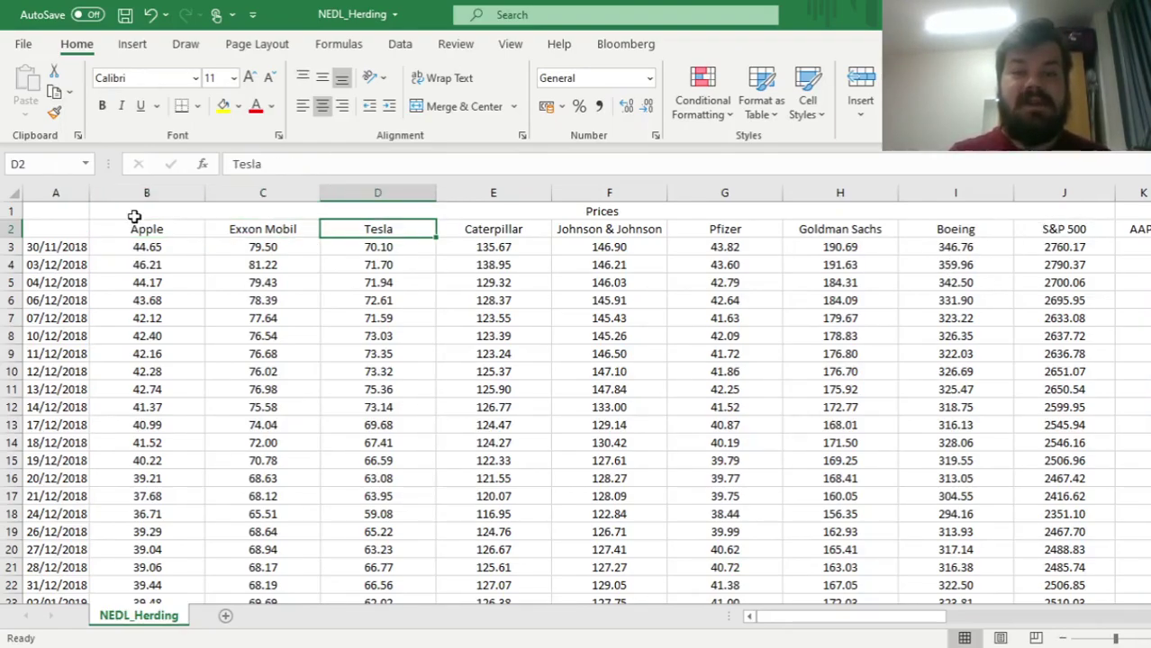
key(Right)
key(Right)
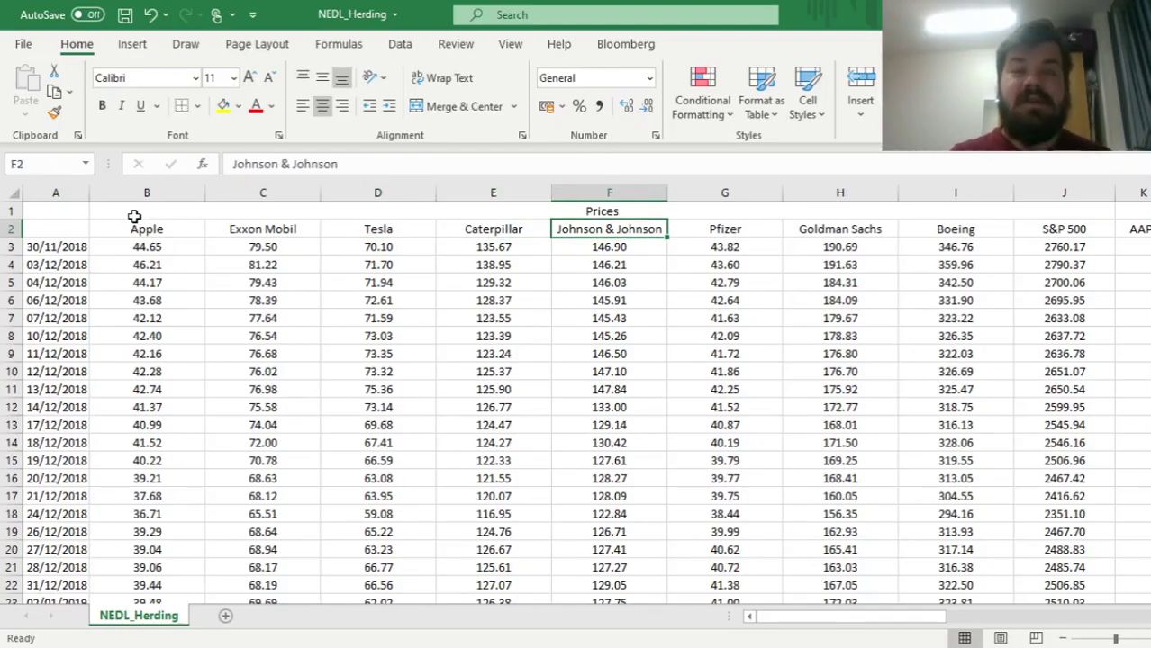
key(Right)
key(Right)
key(Right)
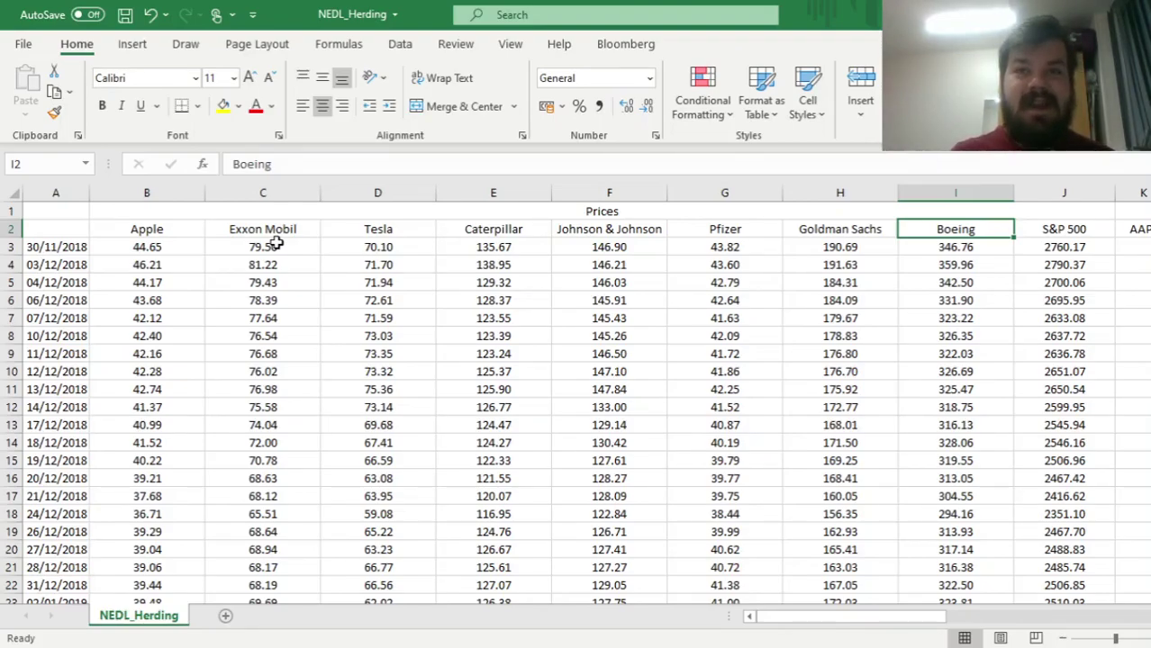
Calculate daily returns with =B4/B3-1 in K4, filled across to the SPX column and down through all dates
click(1135, 262)
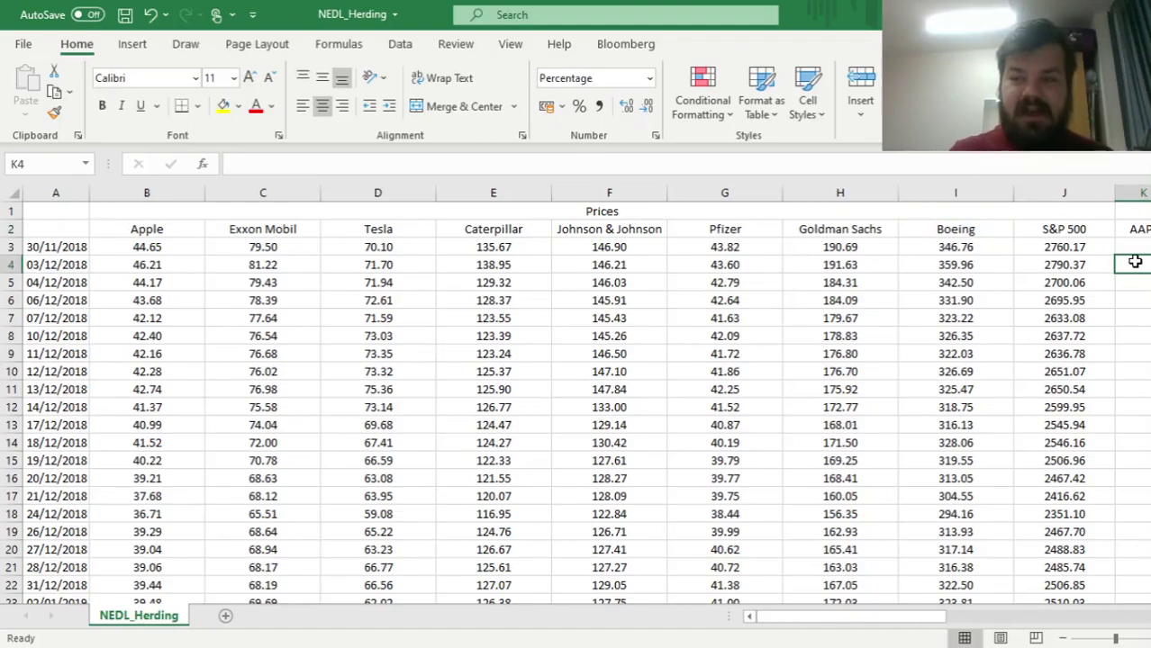
text(=)
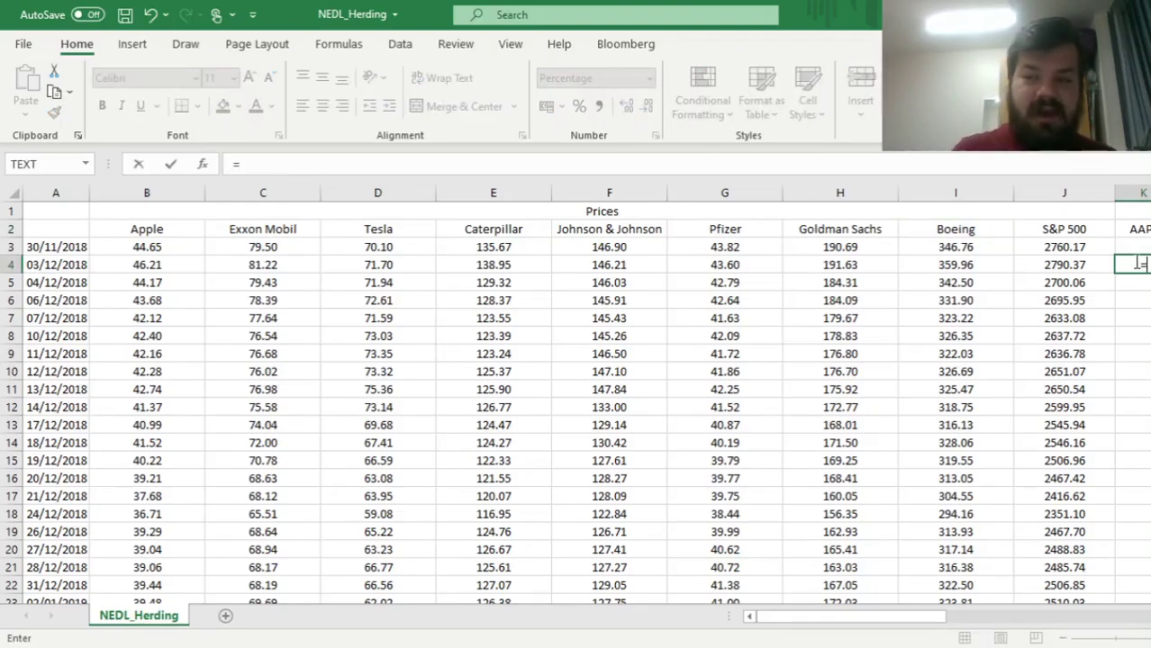
click(142, 272)
text(/)
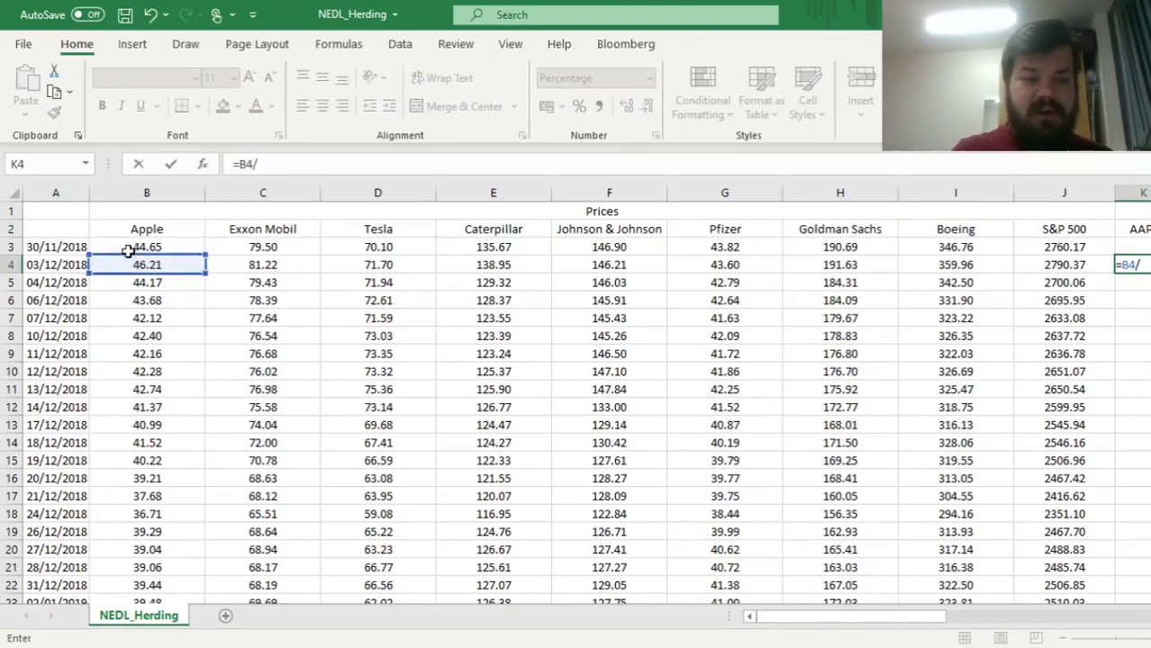
click(128, 247)
text(-1)
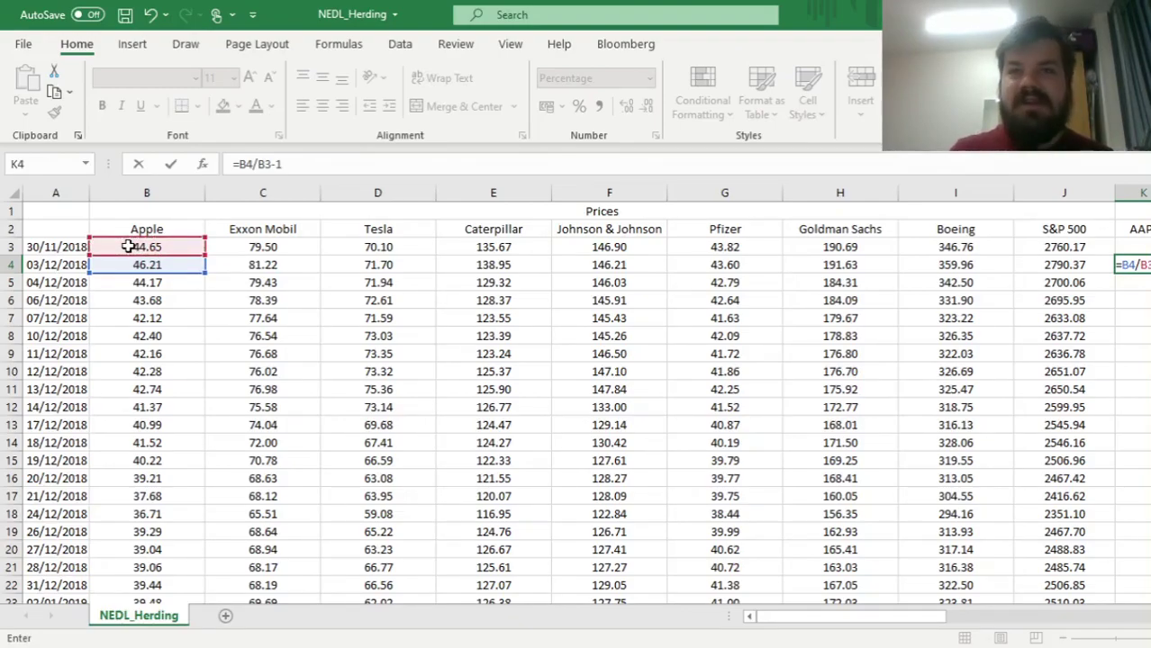
key(ctrl+Return)
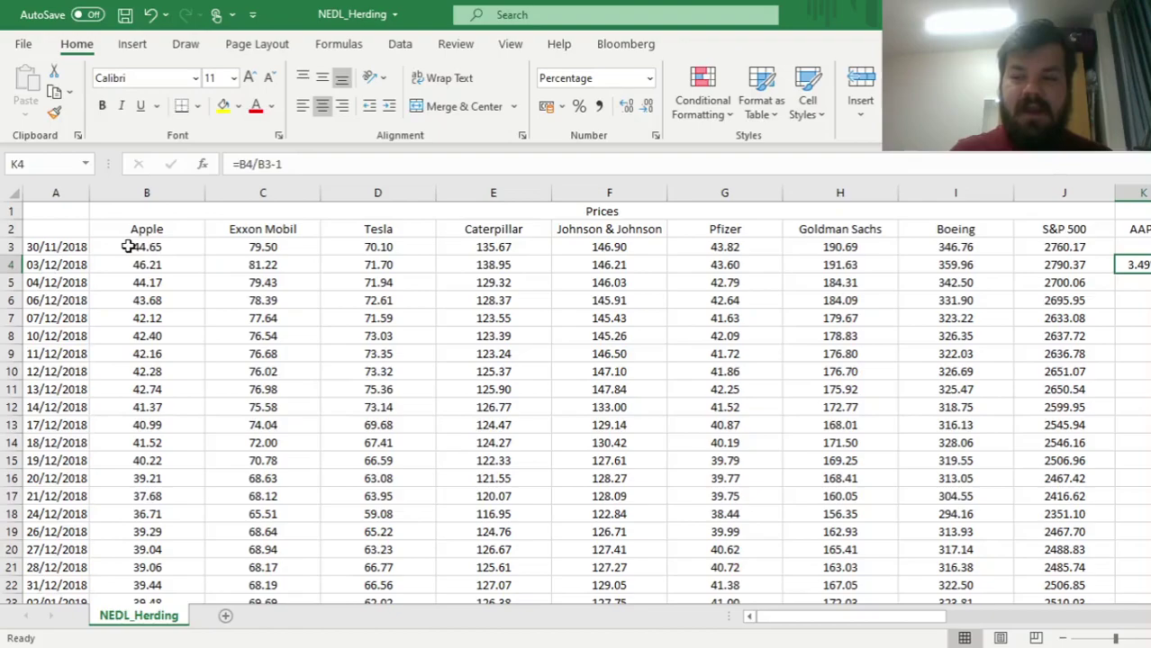
drag(1149, 272, 983, 275)
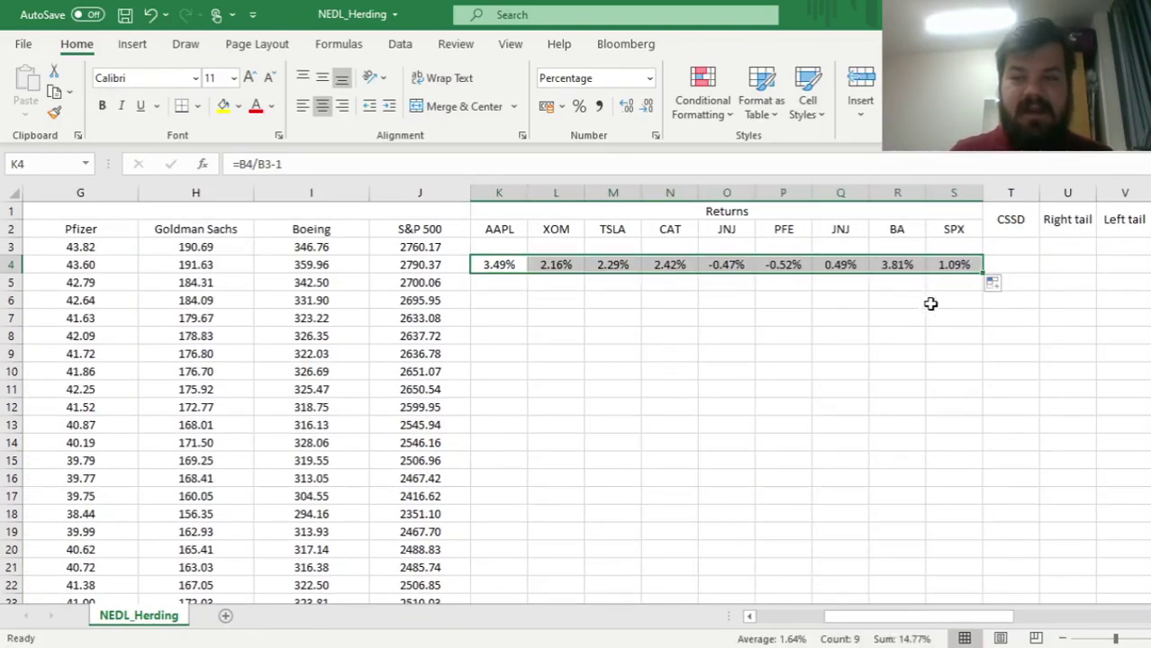
double_click(983, 274)
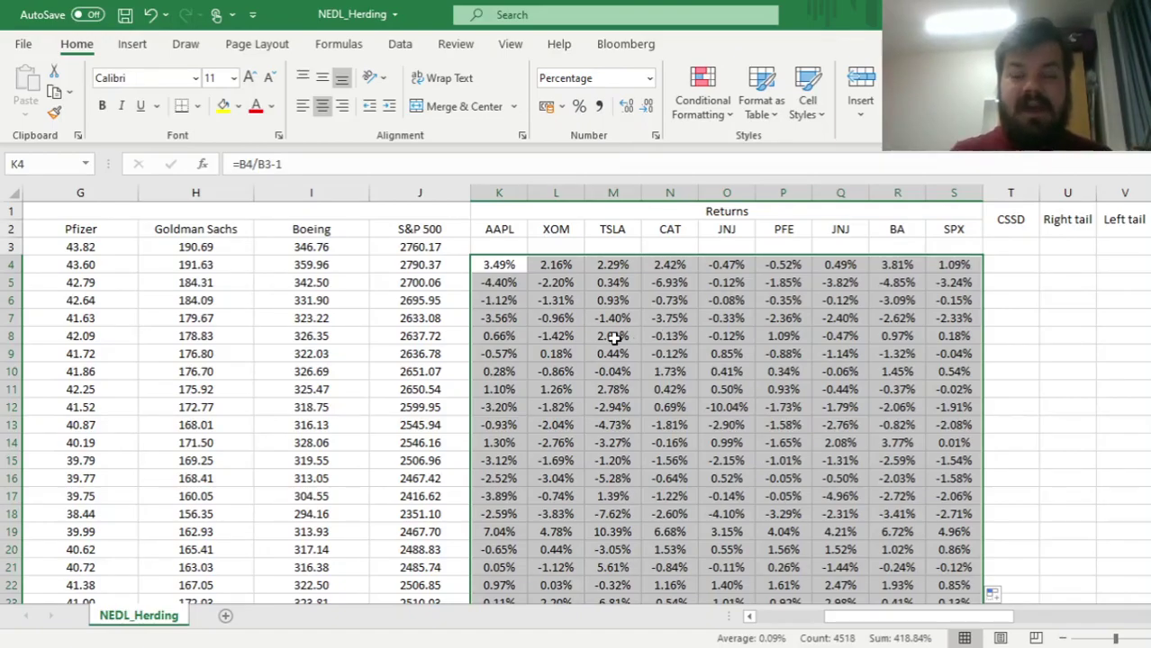
Begin the CSSD formula in T4 with the sum of squared deviations from the market return, SUMSQ(K4:R4-S4)
click(1016, 265)
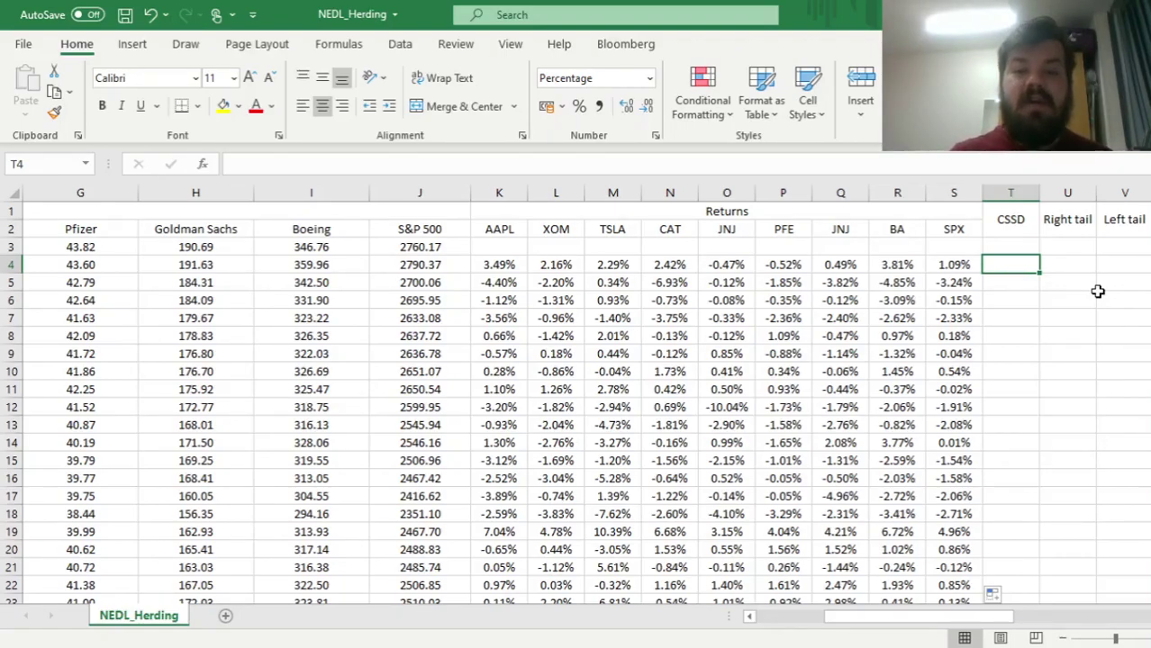
drag(500, 265, 936, 265)
click(955, 265)
click(1018, 265)
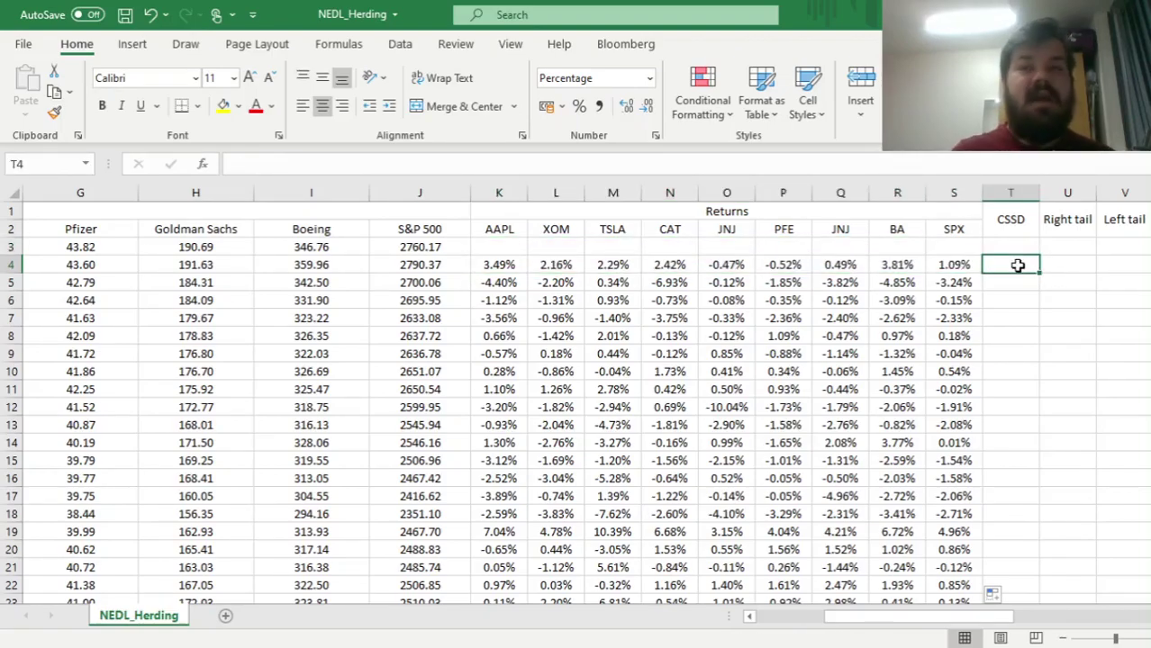
text(=)
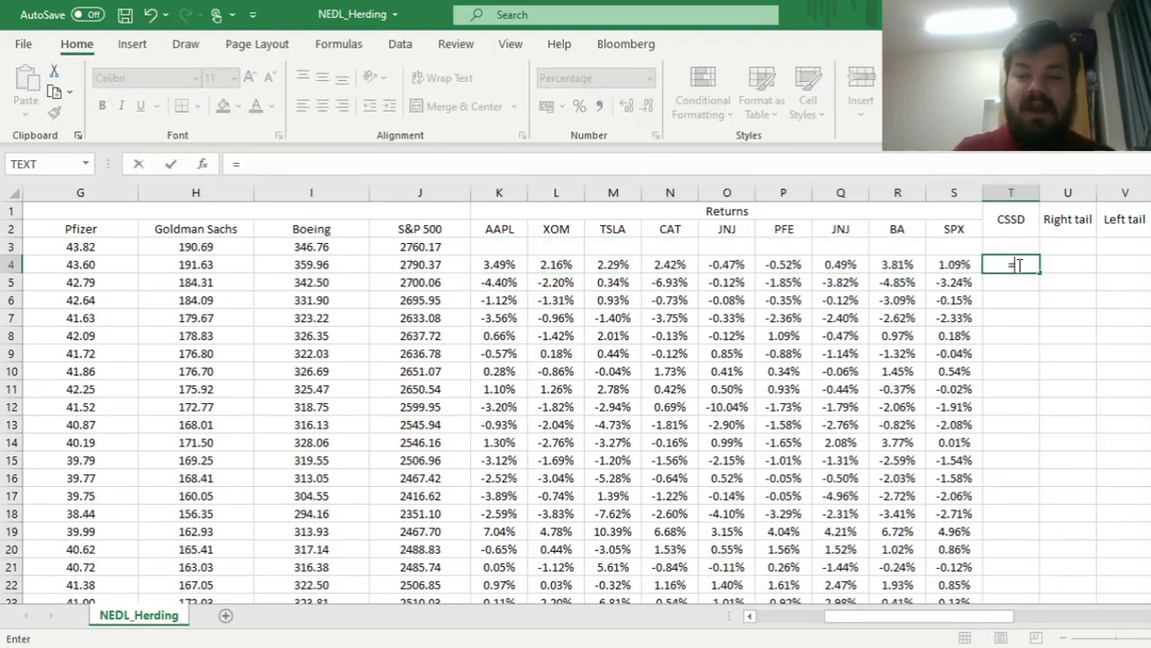
text(SUMSQ()
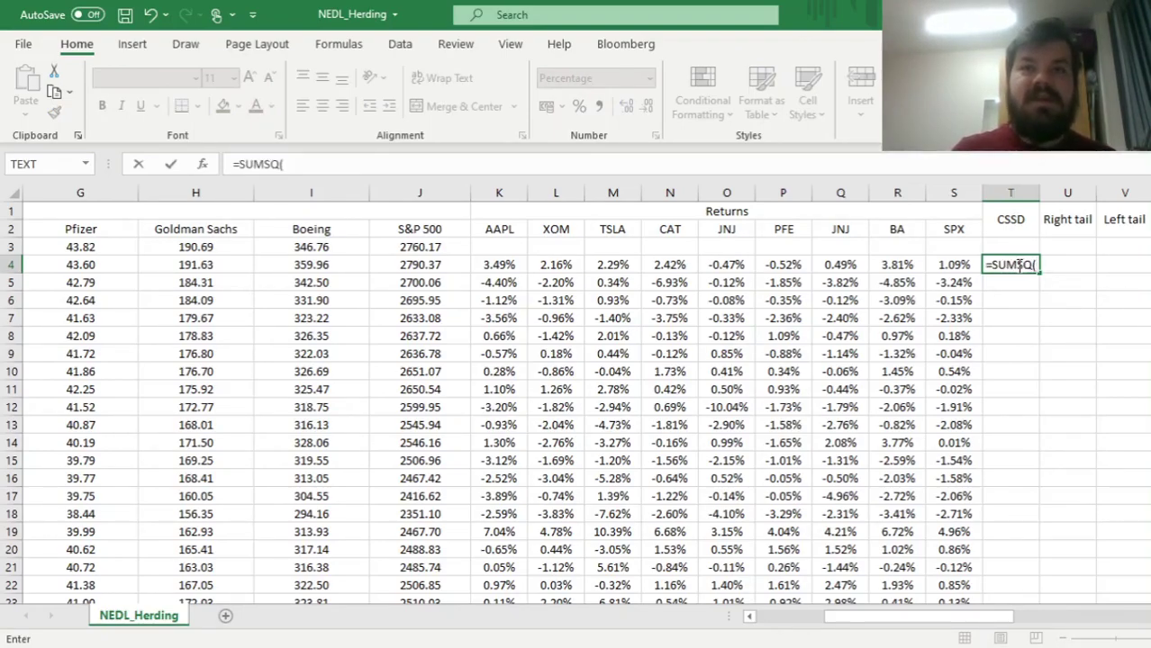
drag(502, 249, 883, 263)
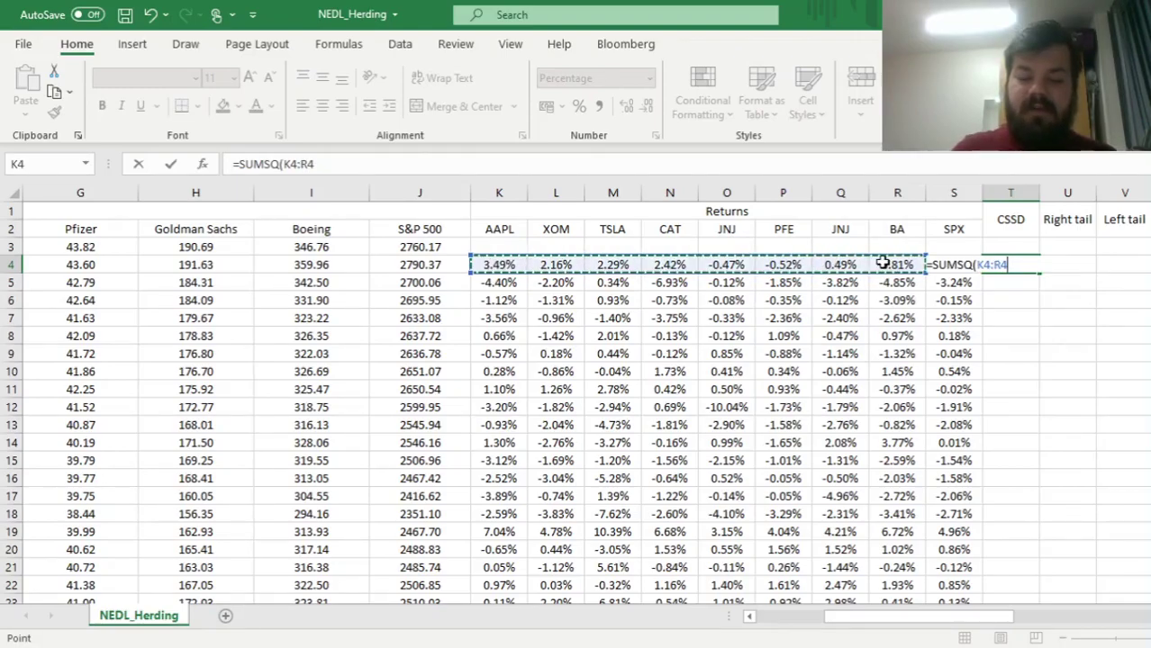
text(-)
click(962, 318)
key(Up)
key(Up)
key(Up)
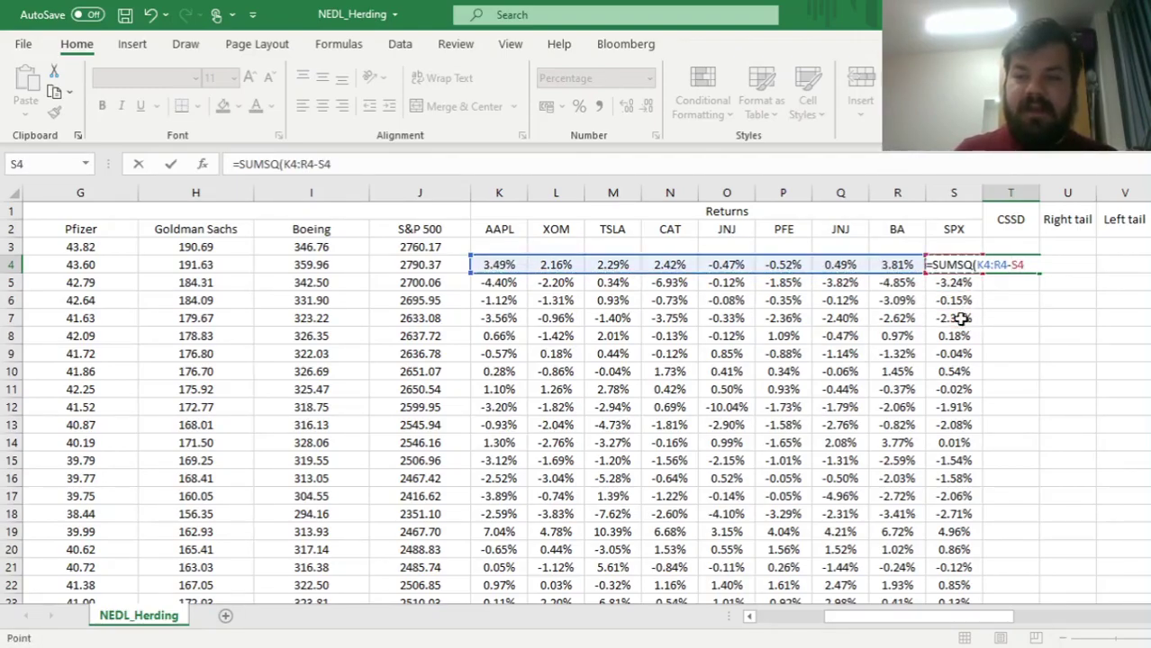
text())
Divide the sum of squares in the T4 formula by the number of stocks minus one, (COUNT(K4:R4)-1)
click(360, 165)
text(/)
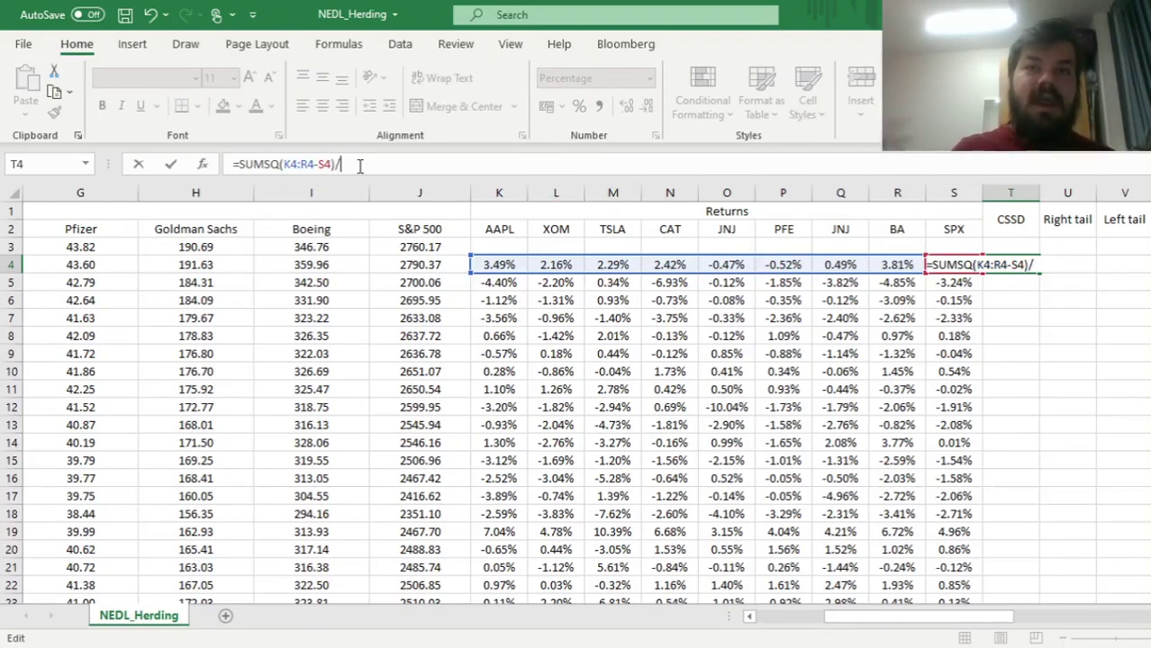
text(()
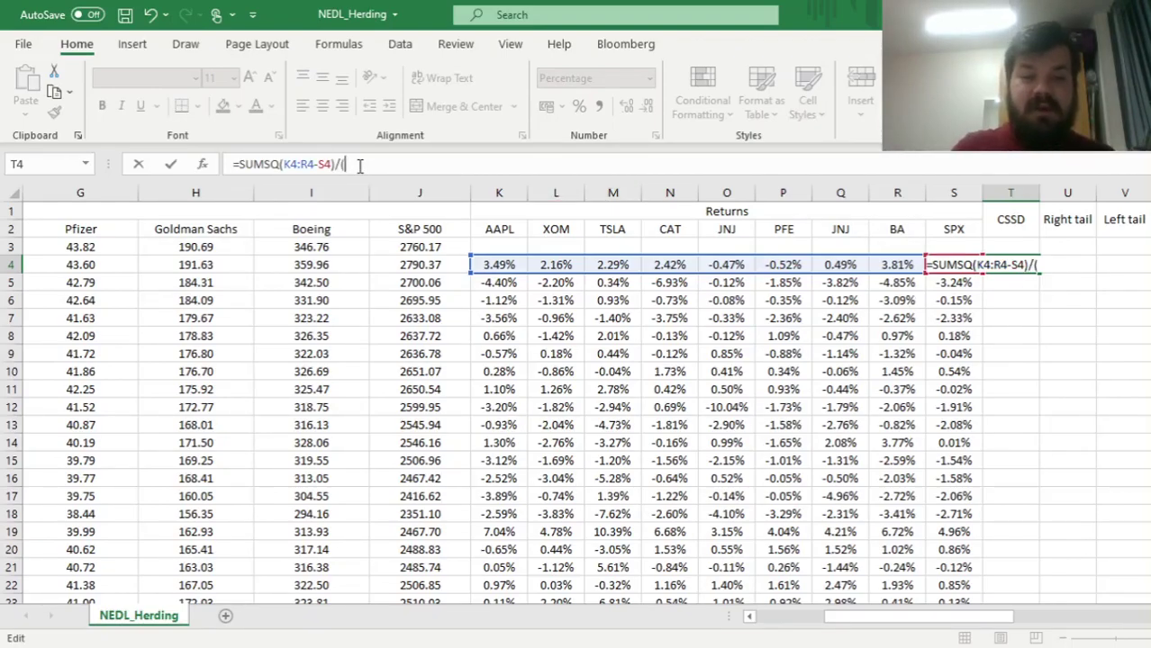
text(COUNT()
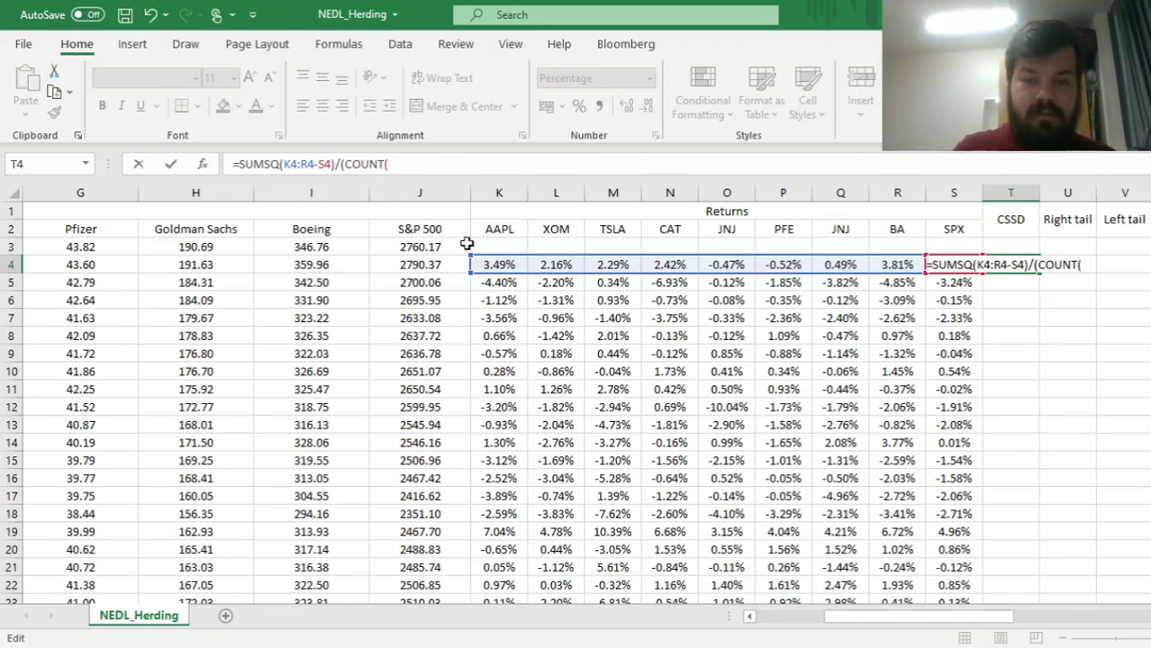
drag(488, 261, 888, 268)
text()-1))
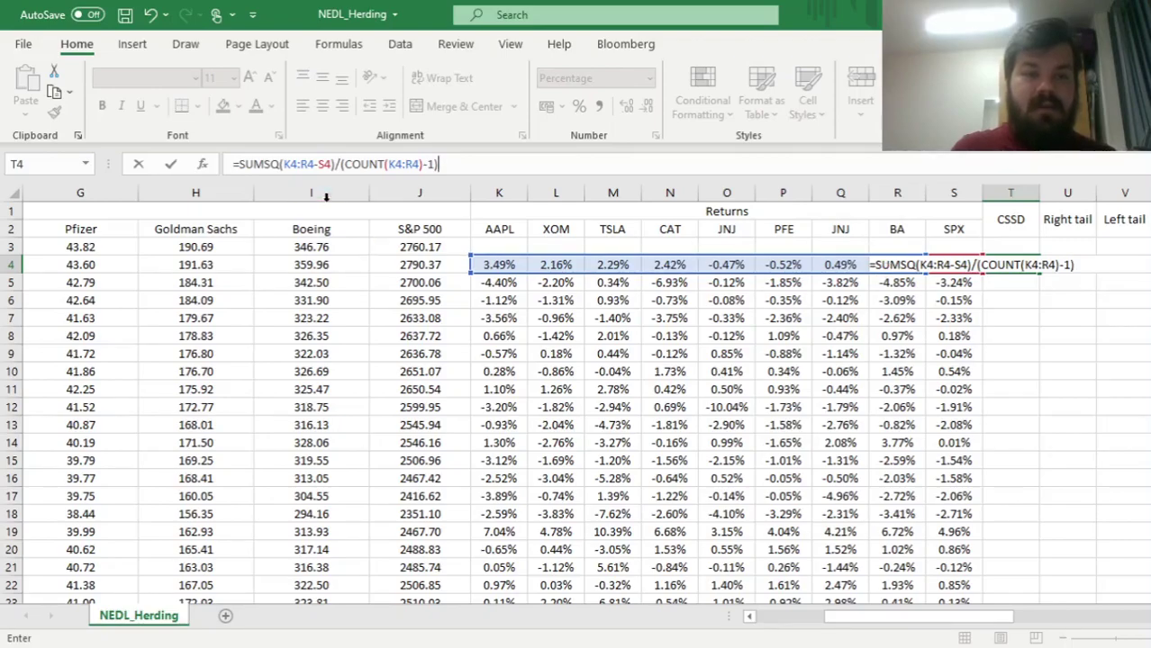
Wrap the whole T4 formula in SQRT and fill it down the CSSD column for all dates
click(236, 164)
text(SQRT()
click(544, 164)
text())
key(Return)
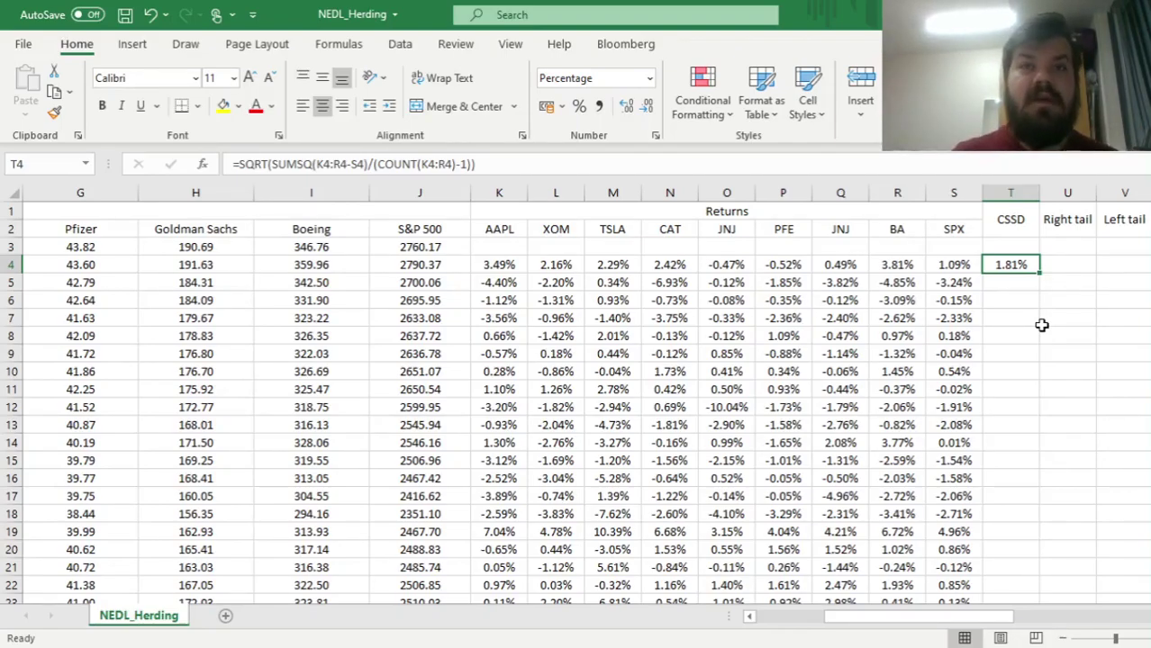
double_click(1041, 273)
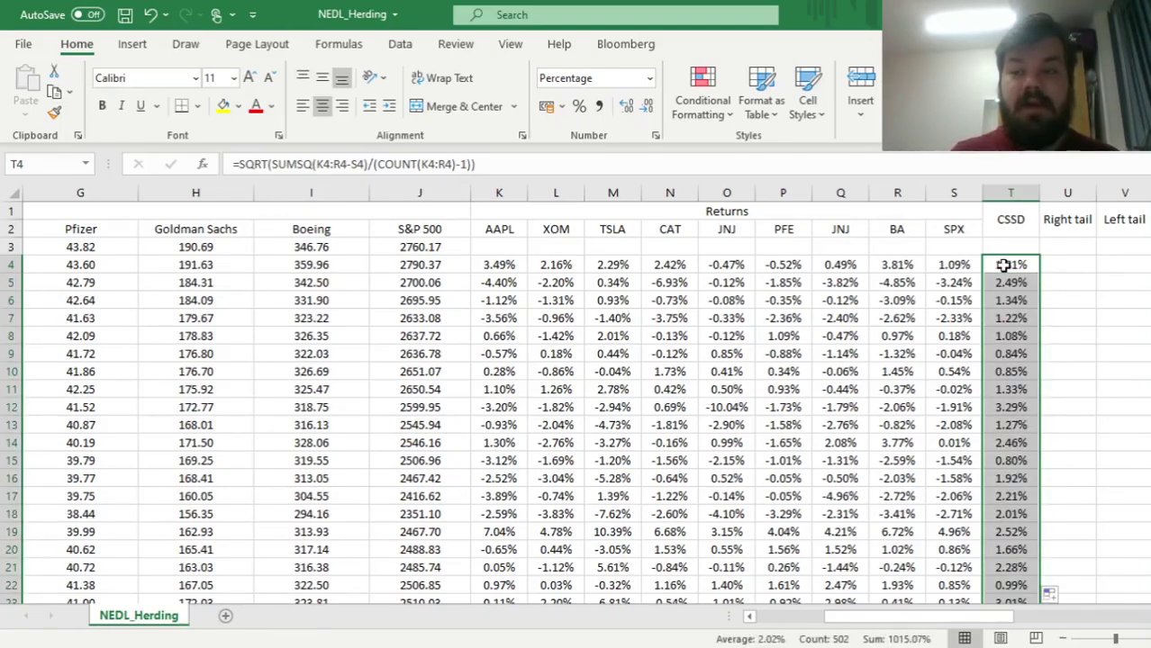
click(1002, 265)
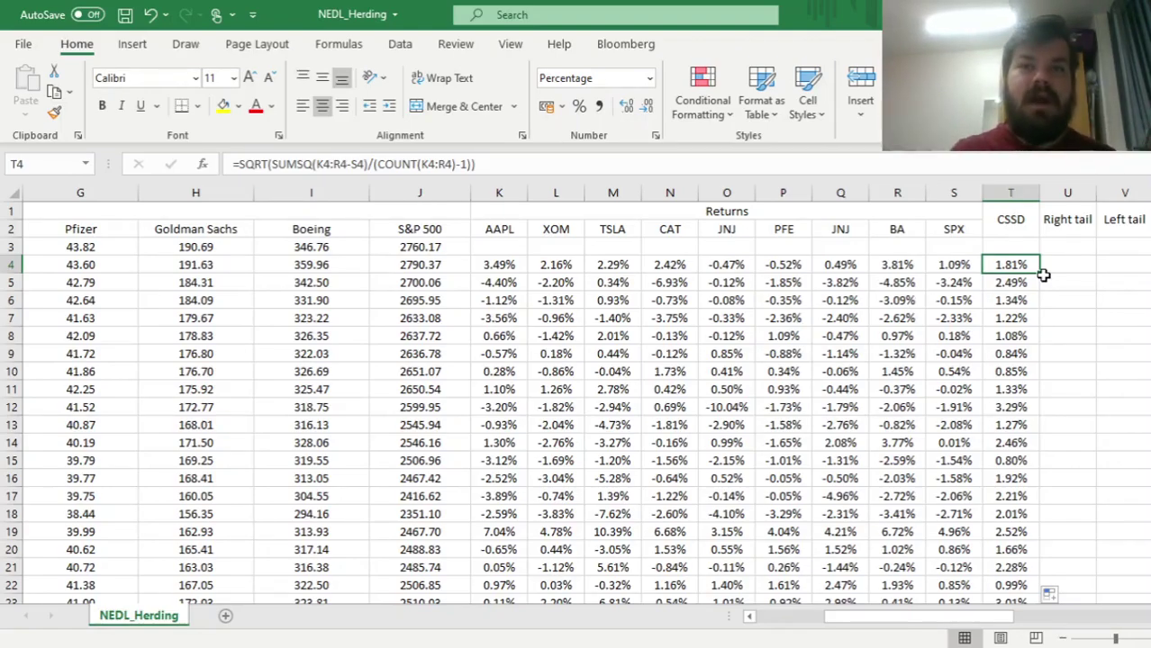
Set the right tail percent to 95% and the left tail percent to 5% in the Christie and Huang regression block
drag(1061, 265, 915, 275)
click(879, 264)
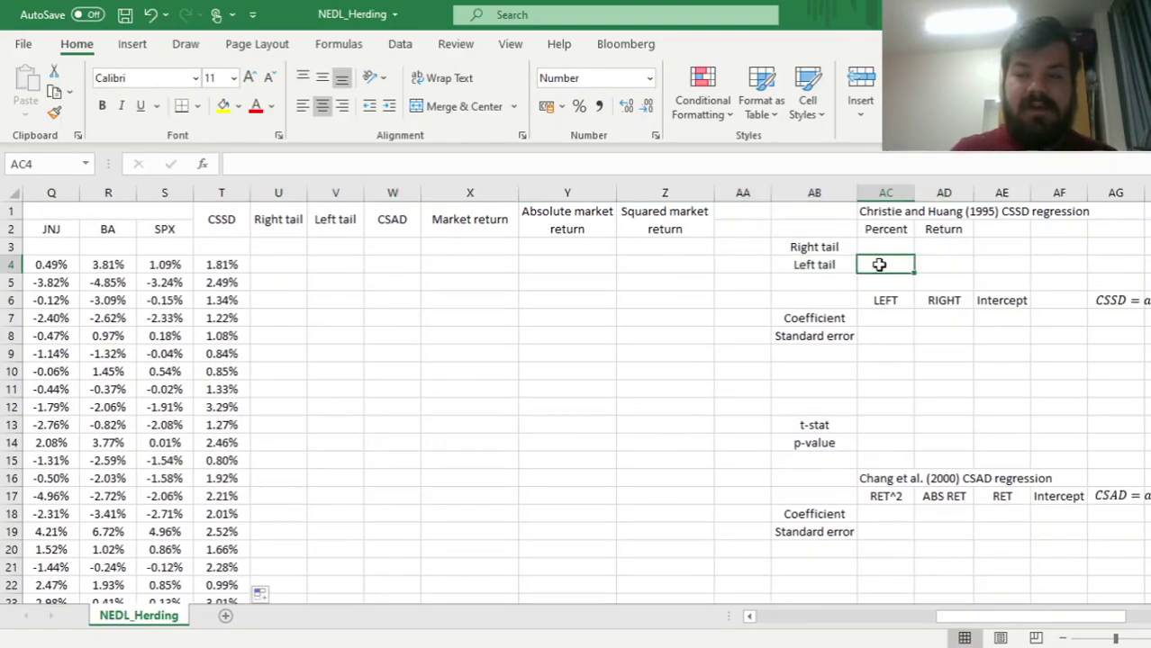
click(885, 193)
click(884, 211)
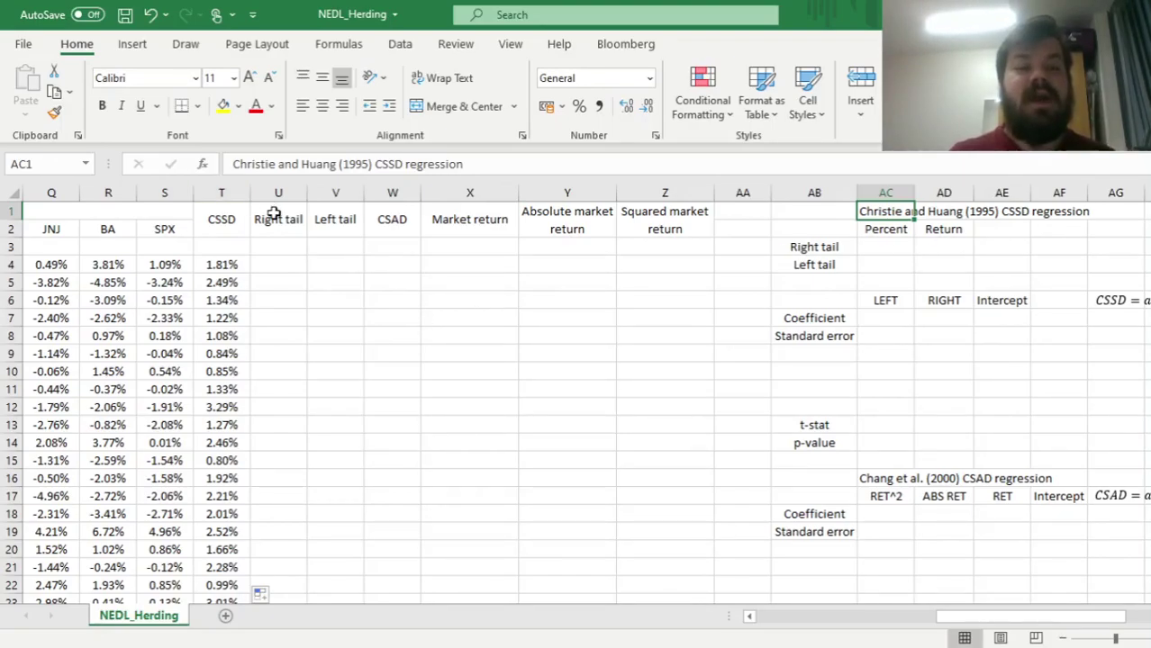
click(324, 219)
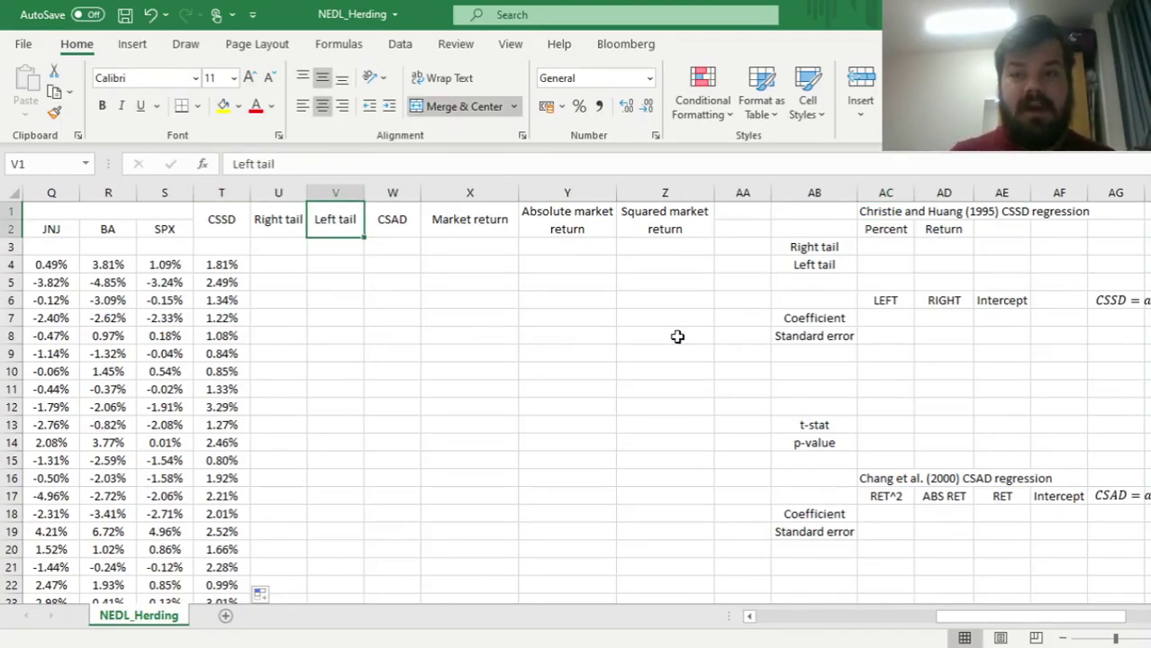
click(887, 247)
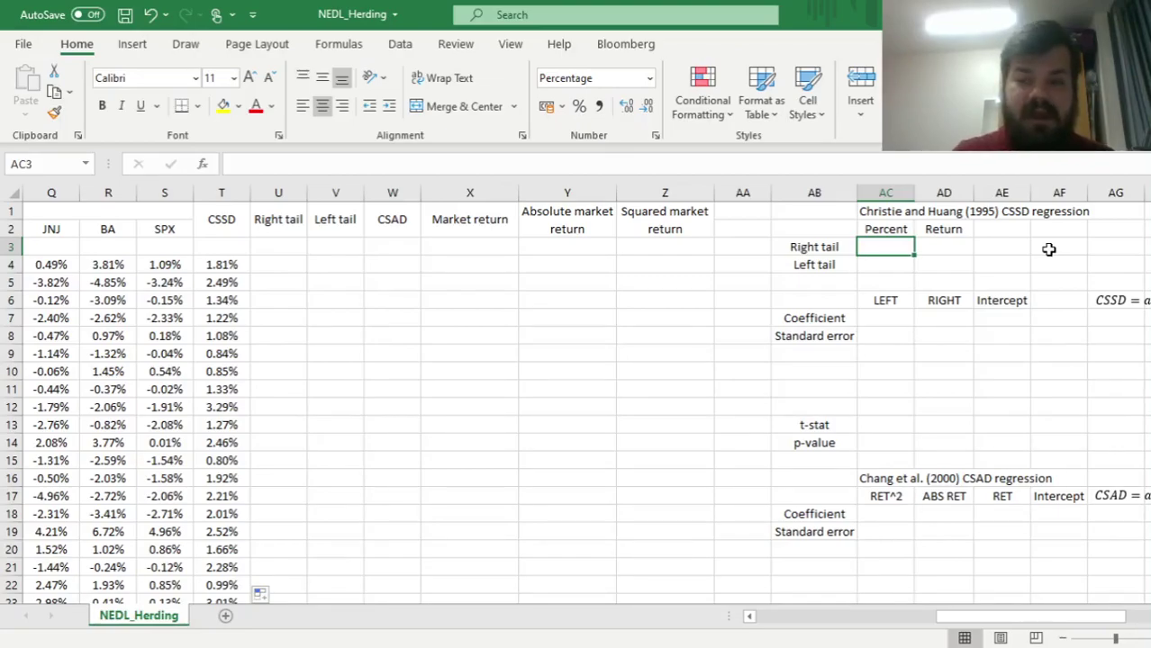
text(95)
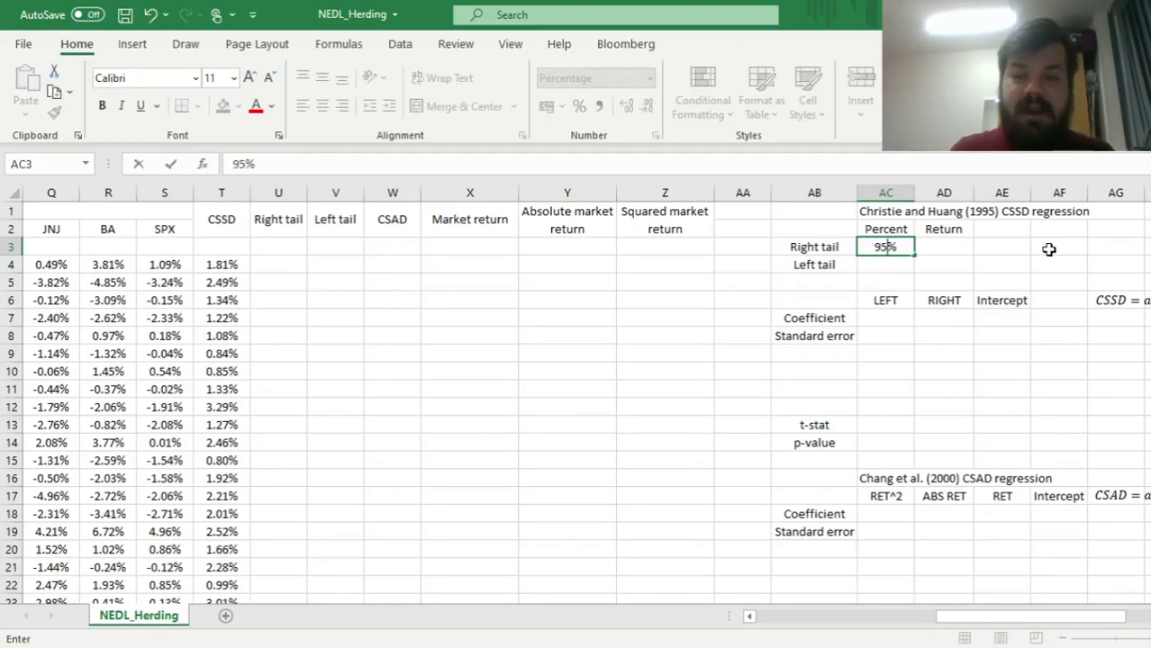
key(Return)
text(5)
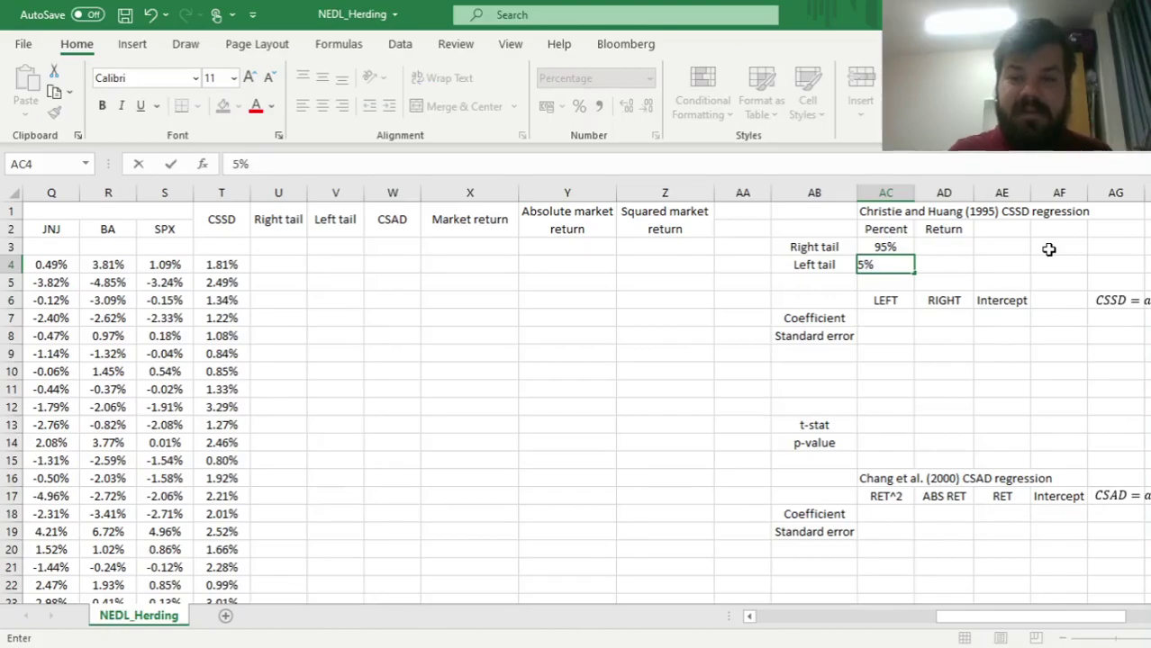
key(Tab)
Begin the right-tail return formula in AD3 with PERCENTILE.EXC over the SPX returns S4:S505
key(Up)
text(=PERCENT)
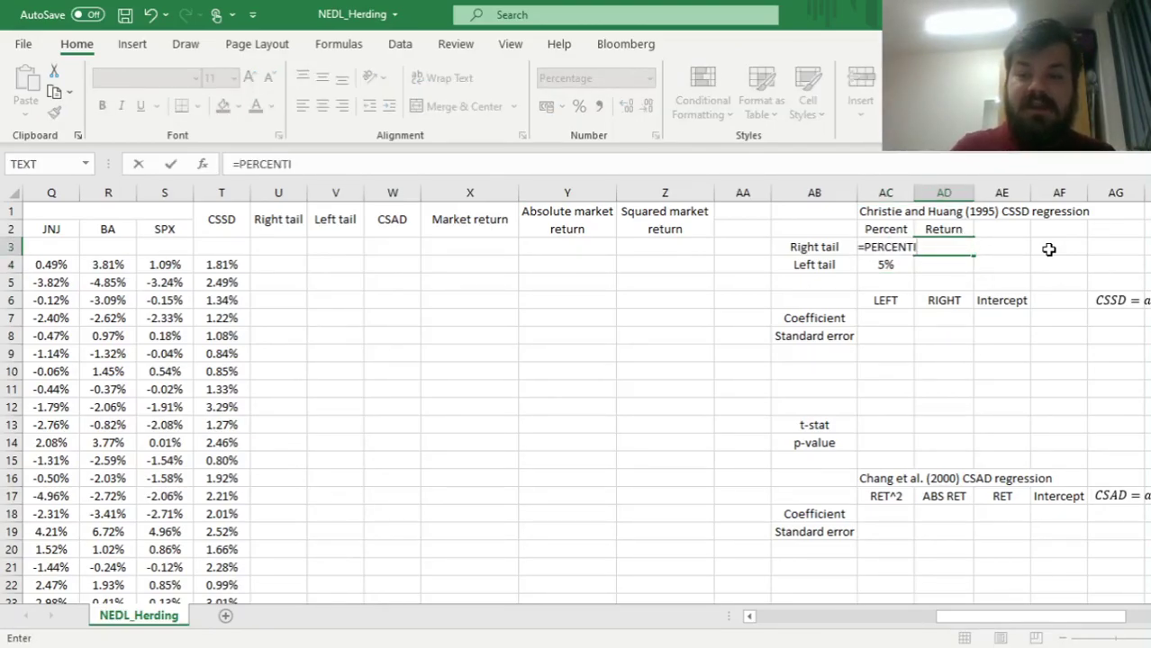
text(ILE.EXC()
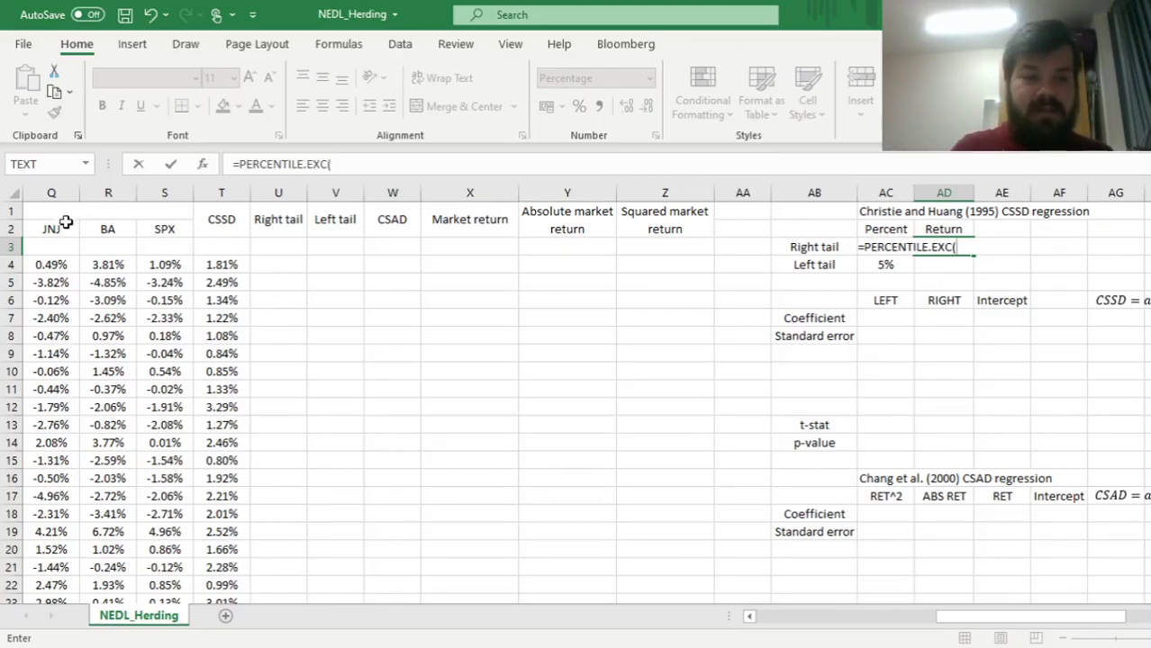
click(162, 265)
key(ctrl+shift+Down)
Complete the AD3 formula with the right tail percent AC3 as its percentile argument, giving =PERCENTILE.EXC(S4:S505,AC3)
text(,)
click(934, 354)
key(ctrl+Up)
key(ctrl+Up)
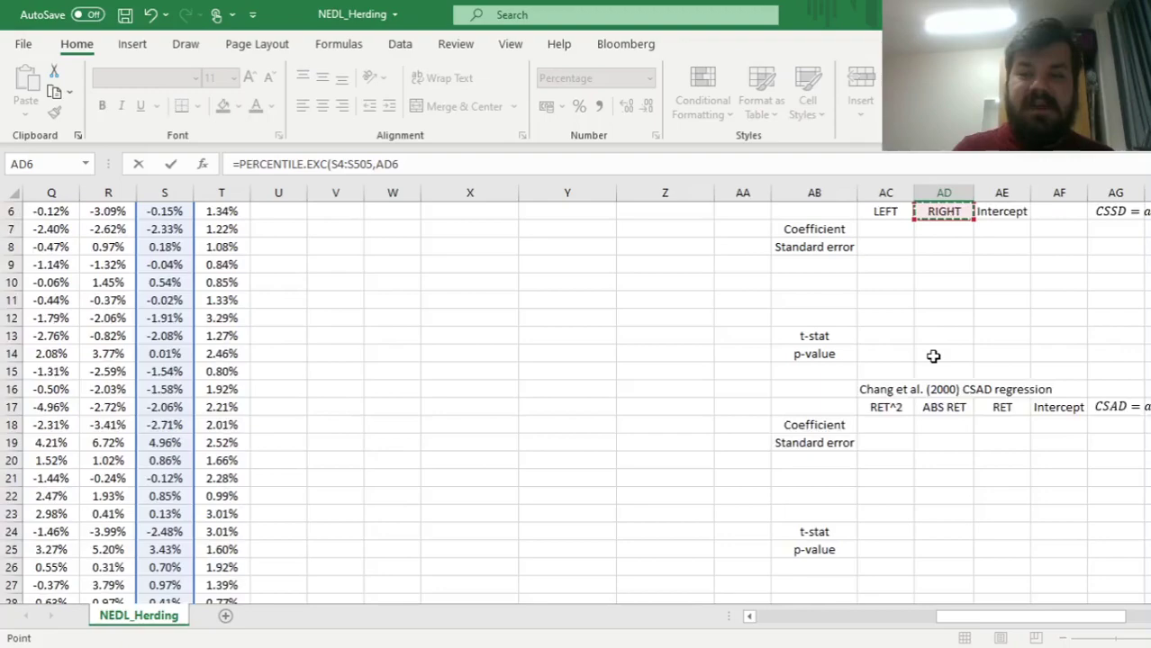
scroll(933, 356, up, 2)
click(816, 265)
key(Up)
key(Up)
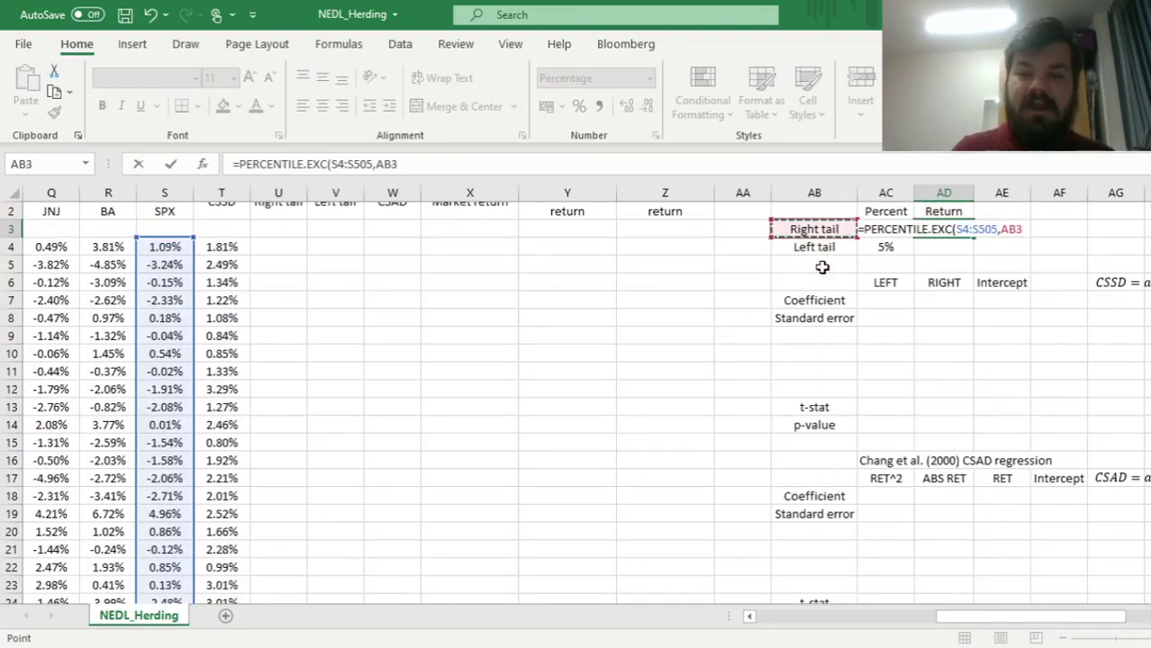
key(Right)
click(434, 168)
text())
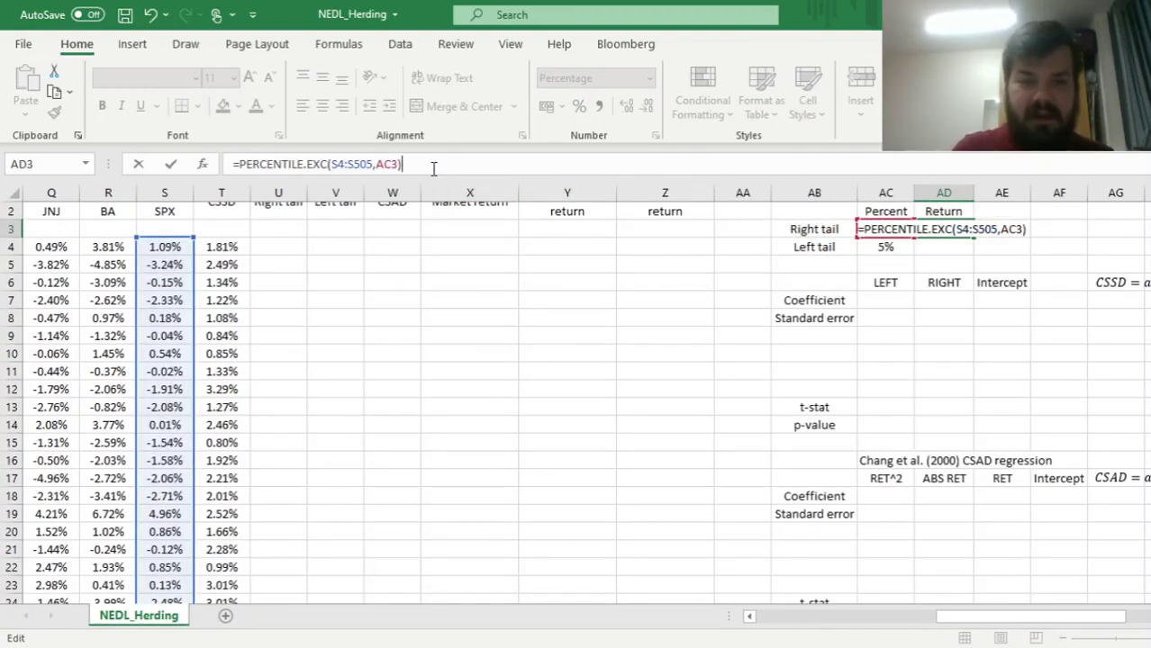
key(Return)
key(Up)
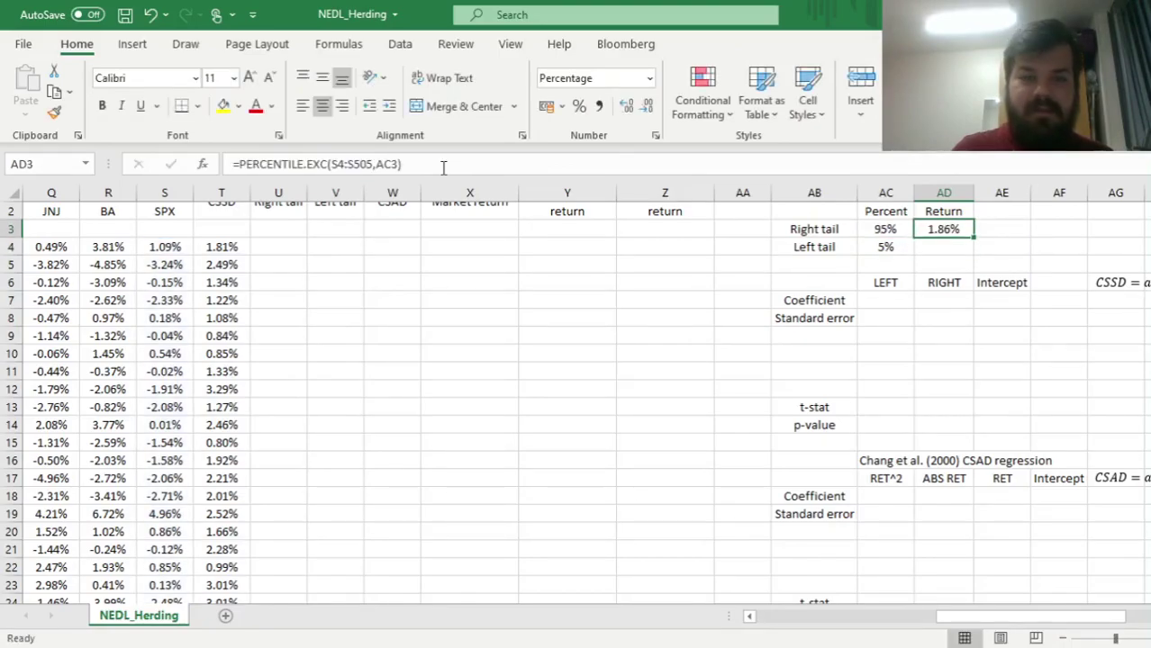
Reuse the right-tail return formula in AD4 with its percentile reference moved to AC4, making =PERCENTILE.EXC(S4:S505,AC4)
click(443, 168)
key(Escape)
click(948, 246)
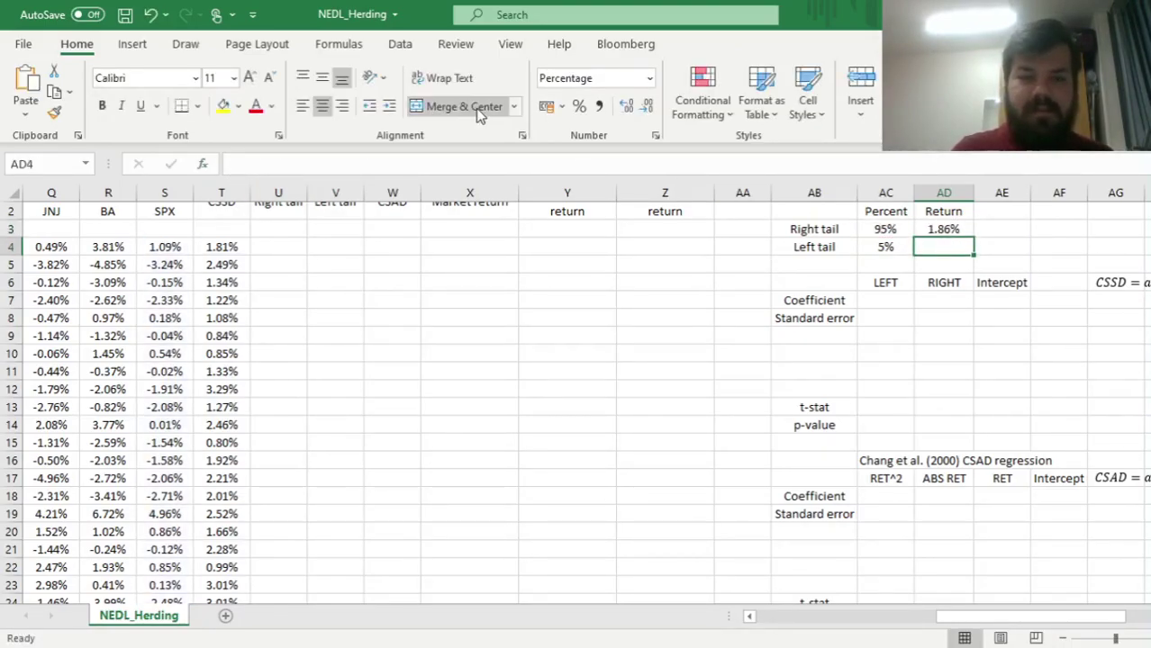
click(430, 164)
text(=PERCENTILE.EXC(S4:S505,AC3))
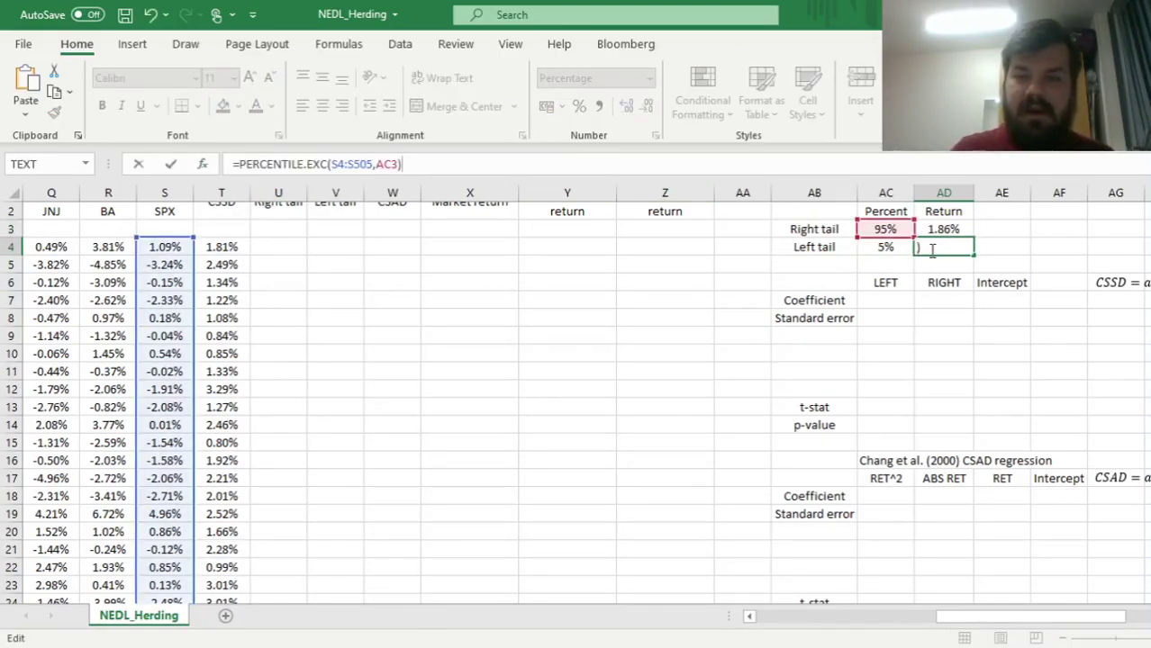
drag(889, 237, 890, 253)
key(Return)
key(Up)
key(Up)
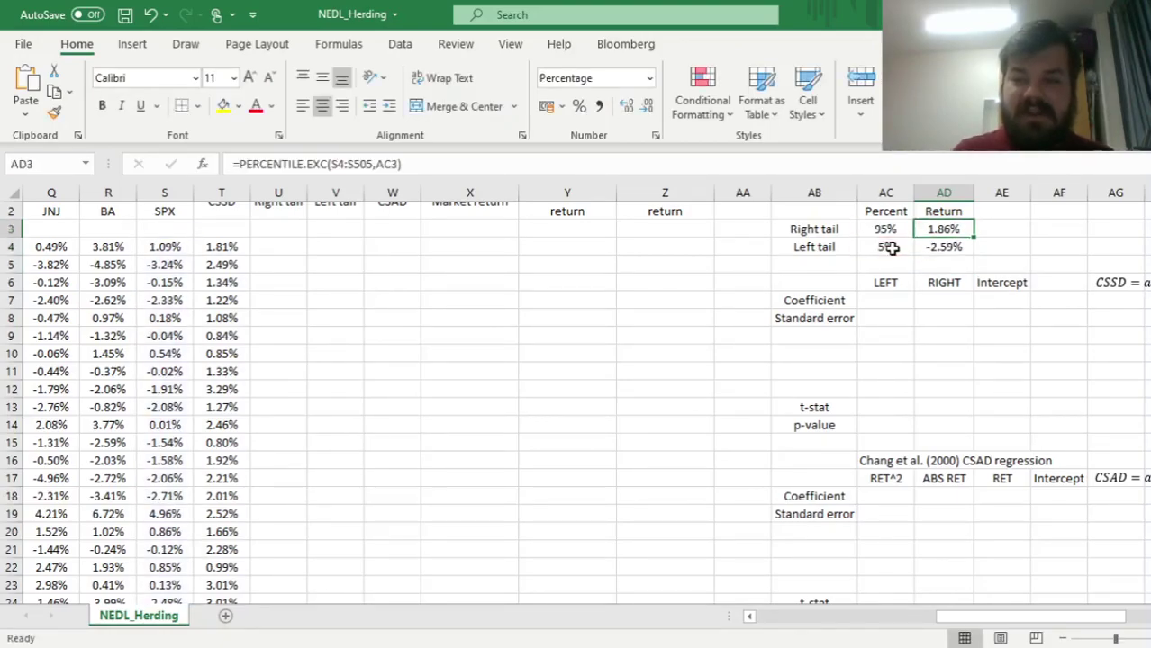
Begin the right tail dummy formula in U4 with an IF test comparing the market return to the right-tail threshold, S4>=AD3
scroll(890, 249, up, 1)
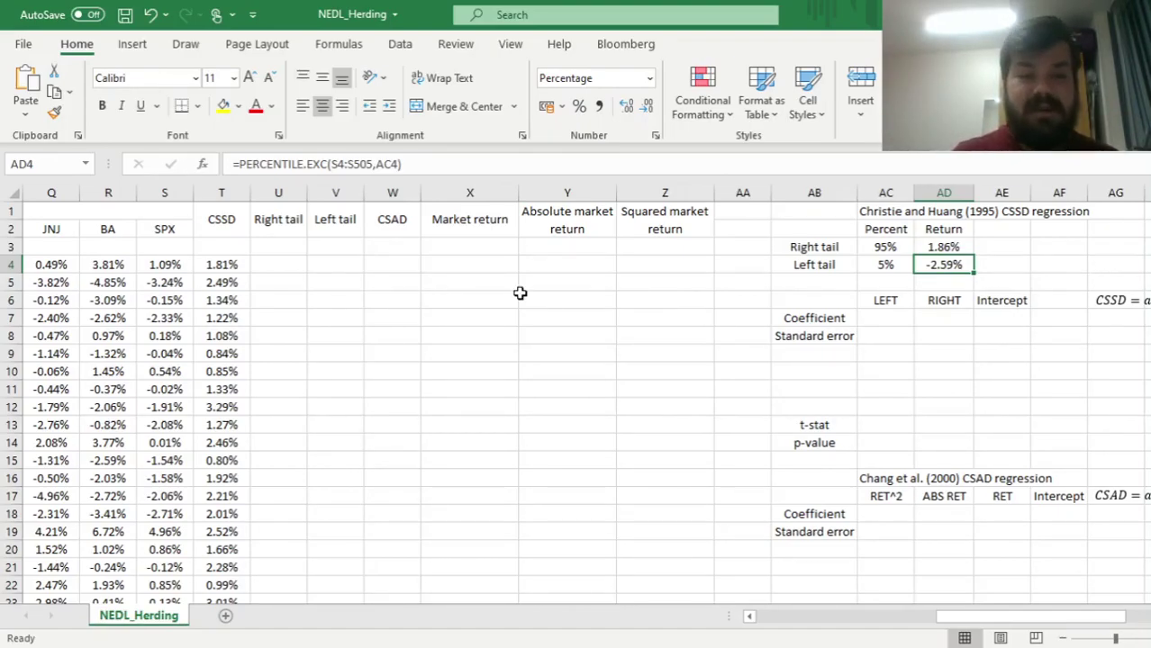
click(270, 263)
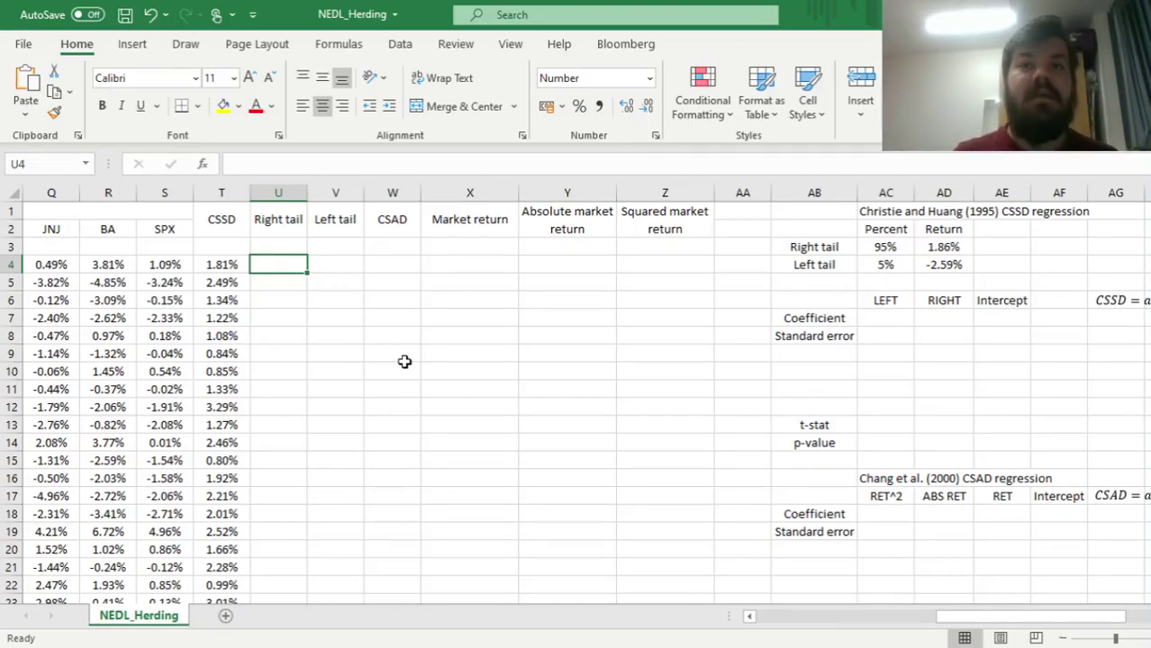
text(=IF()
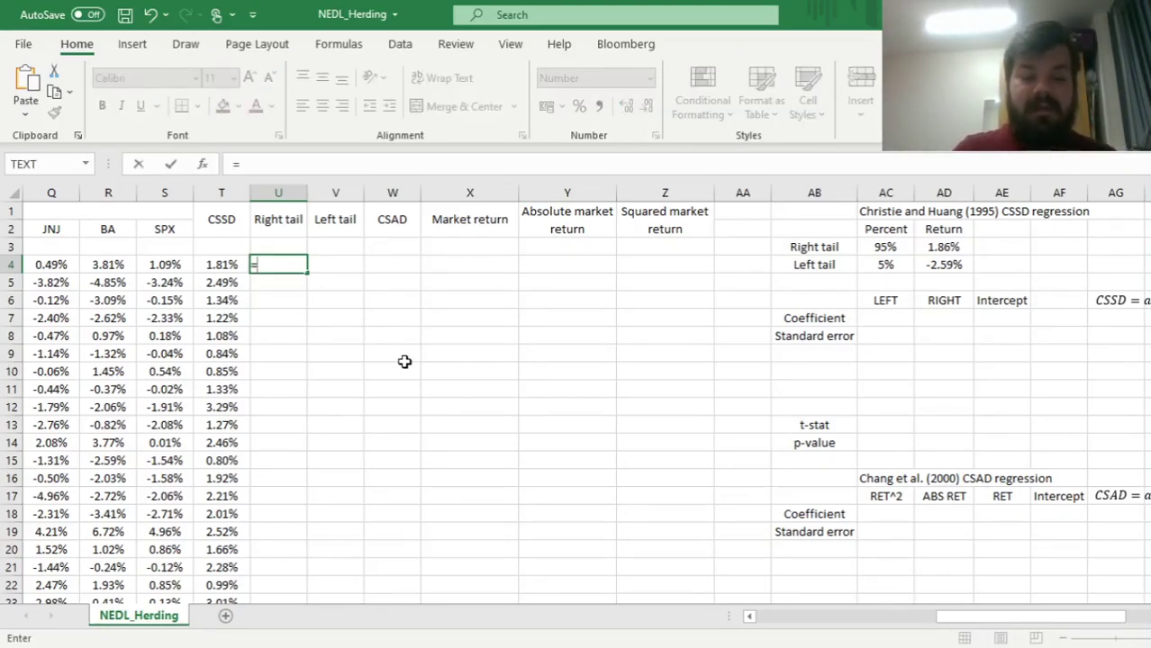
click(164, 265)
text(>=)
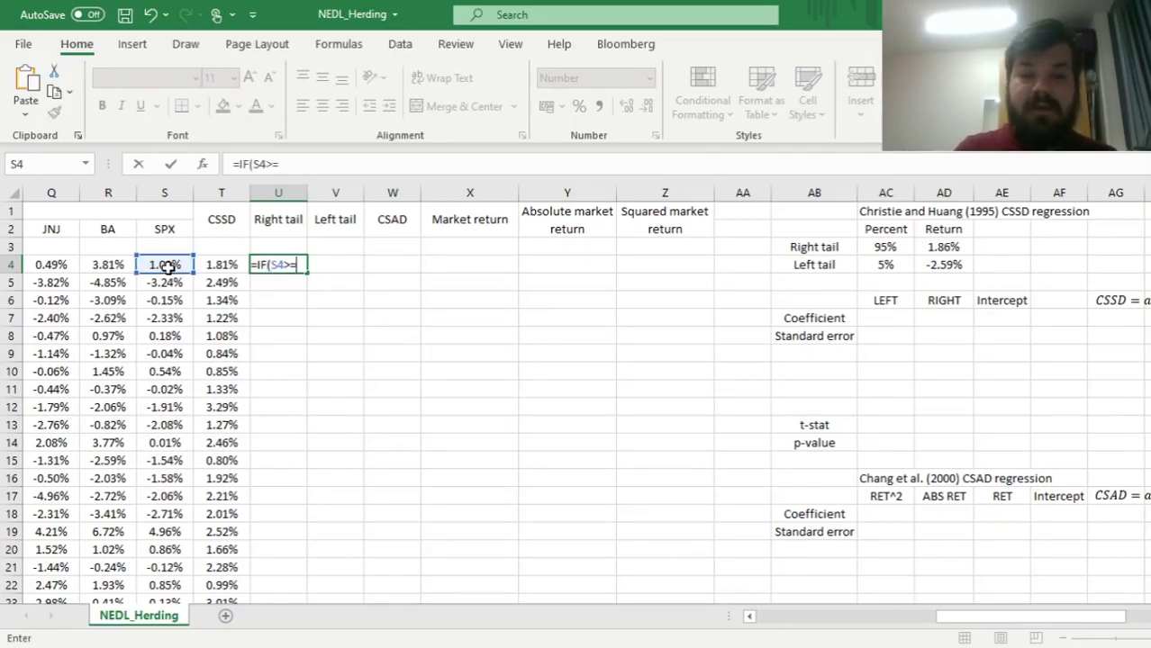
click(946, 244)
Lock the threshold as $AD$3 and complete the right tail dummy in U4 as =IF(S4>=$AD$3,1,0)
click(280, 164)
text($)
key(Right)
key(Right)
text($)
key(Right)
text(,)
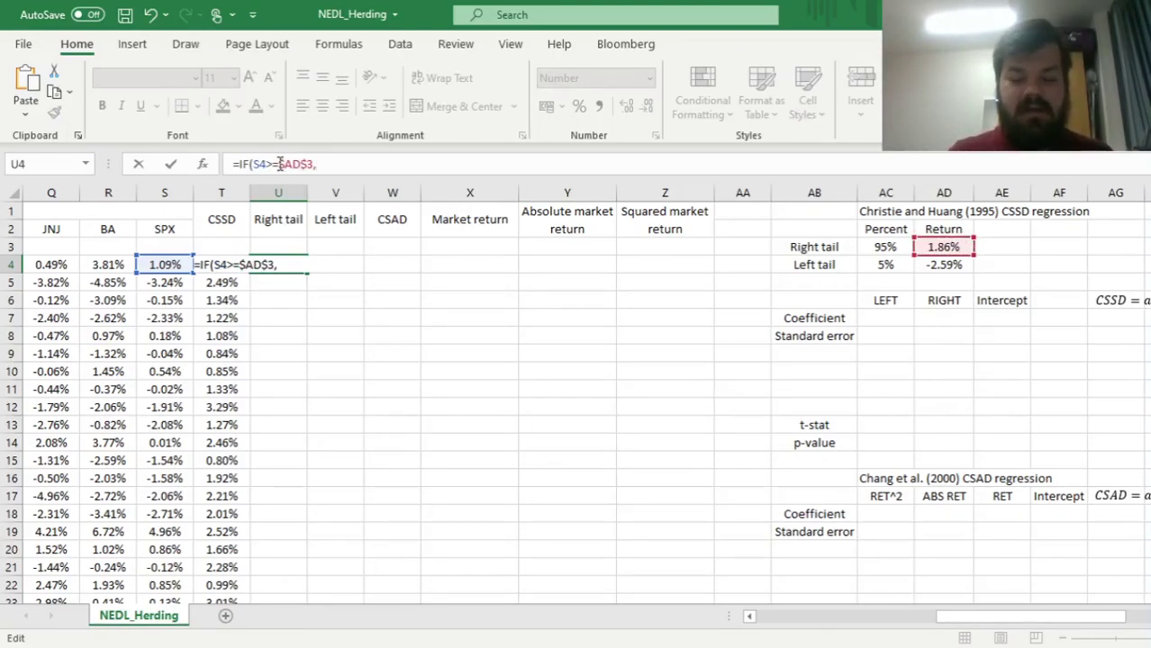
text(1,0))
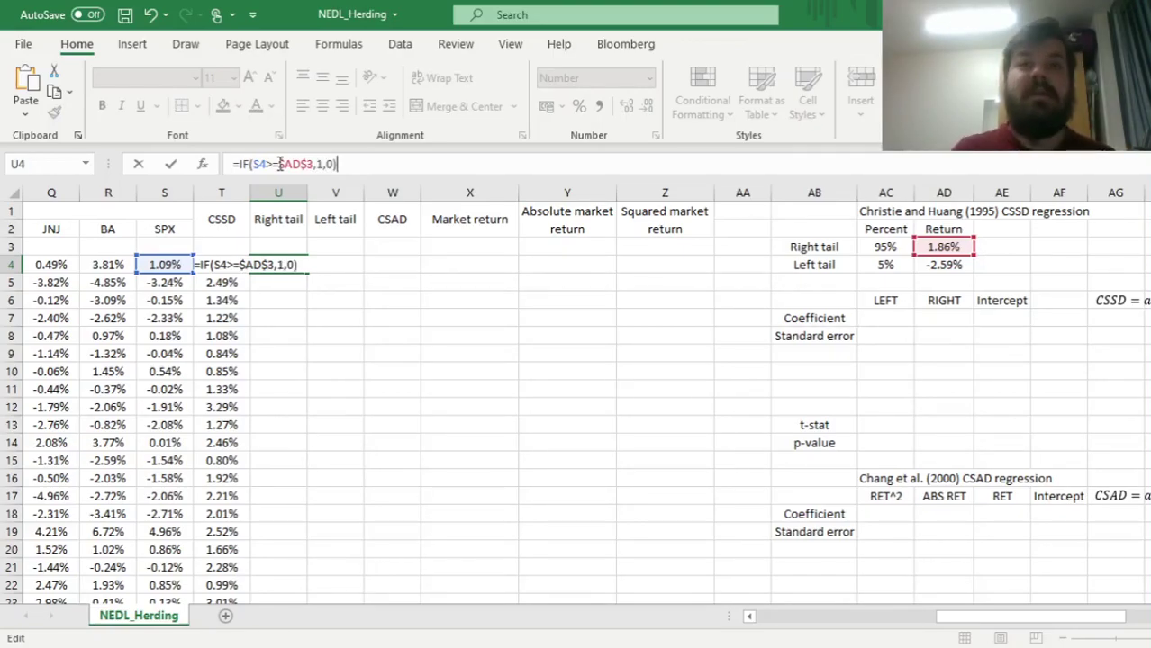
key(Return)
key(Up)
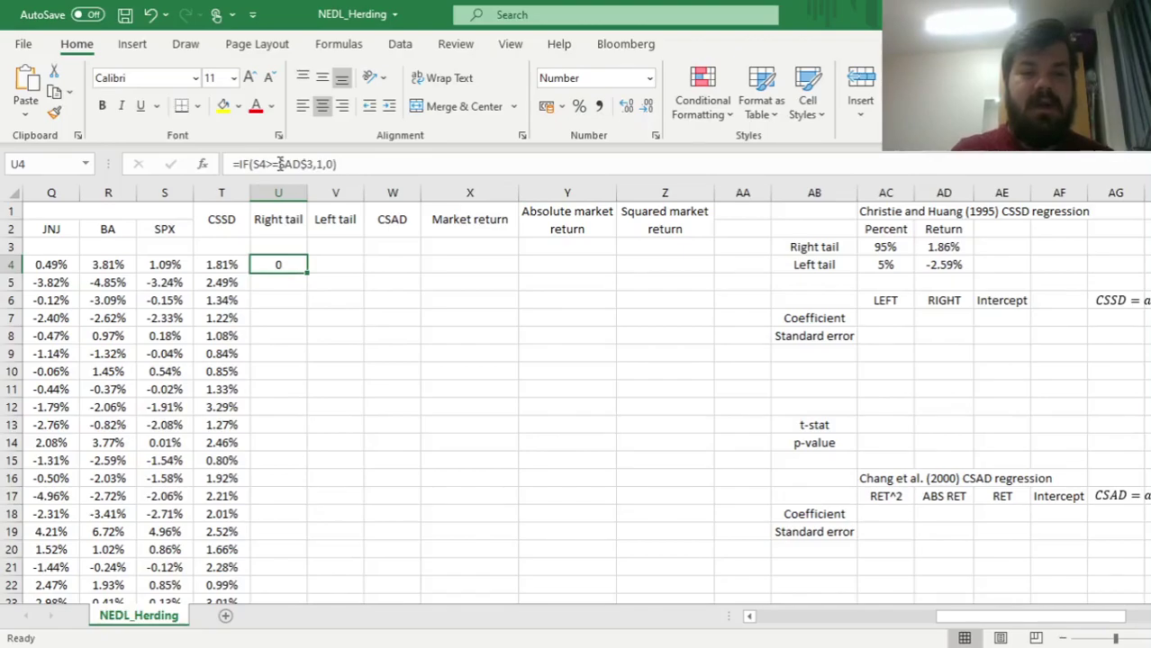
Copy the right tail dummy formula into V4 and adapt it for the left tail as =IF(S4<=$AD$4,1,0)
click(367, 164)
drag(368, 164, 232, 164)
key(Escape)
click(334, 269)
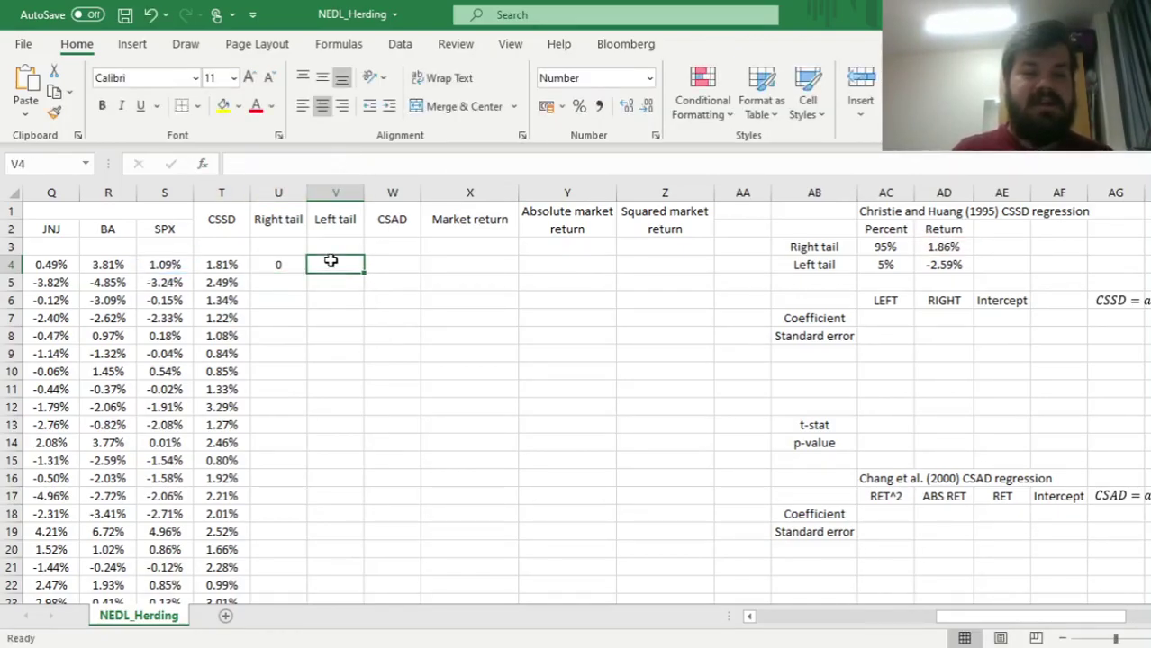
click(286, 165)
key(ctrl+v)
click(273, 164)
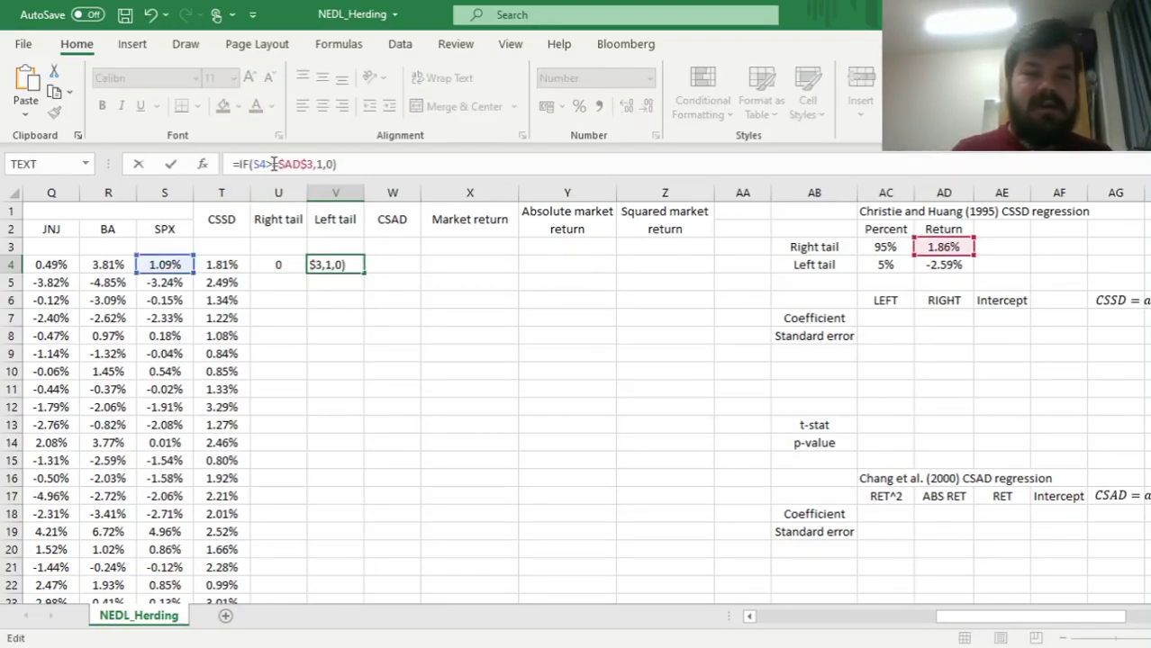
key(BackSpace)
text(<=)
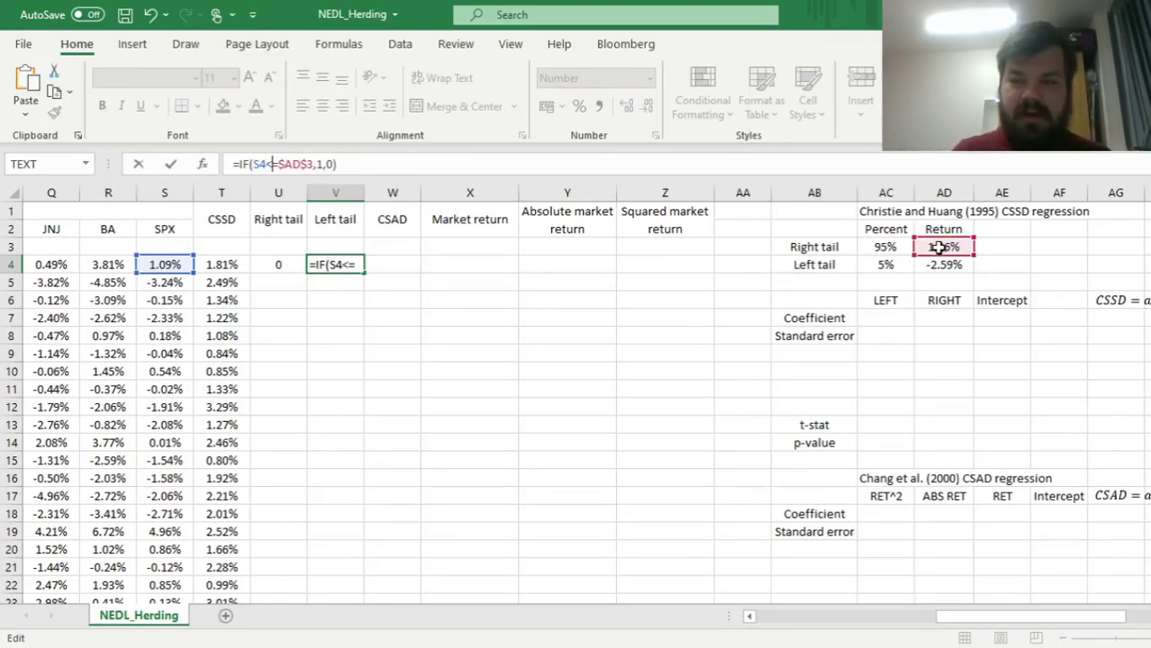
drag(942, 257, 942, 272)
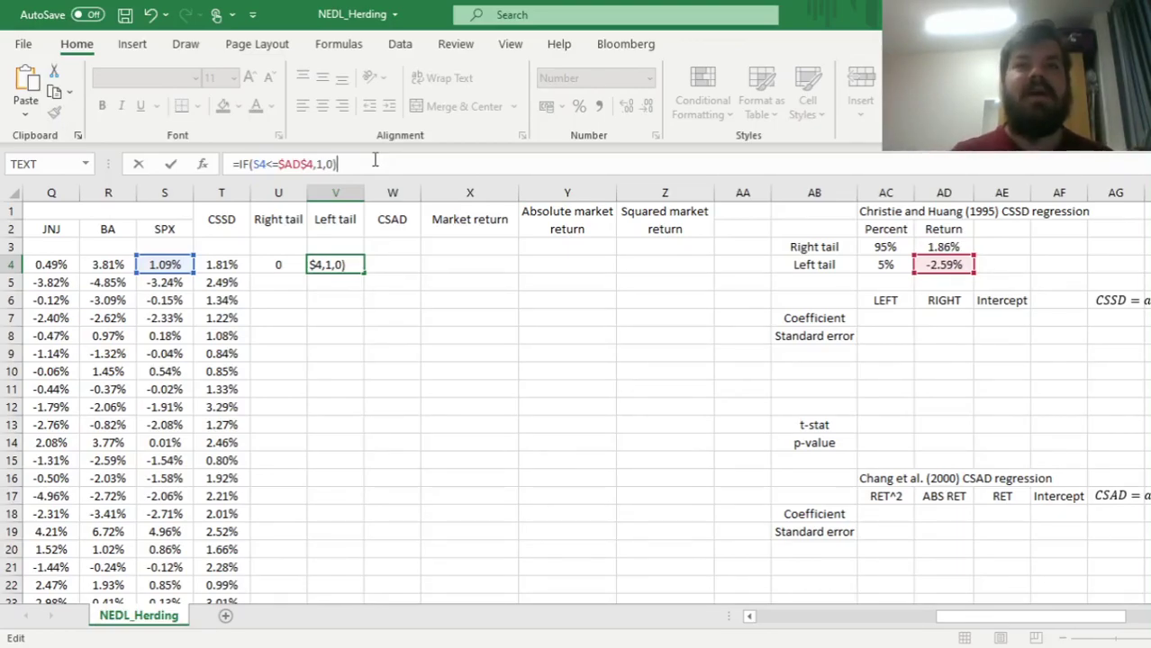
key(Return)
Fill both tail dummy formulas in U4:V4 down their columns for all dates
drag(278, 264, 335, 265)
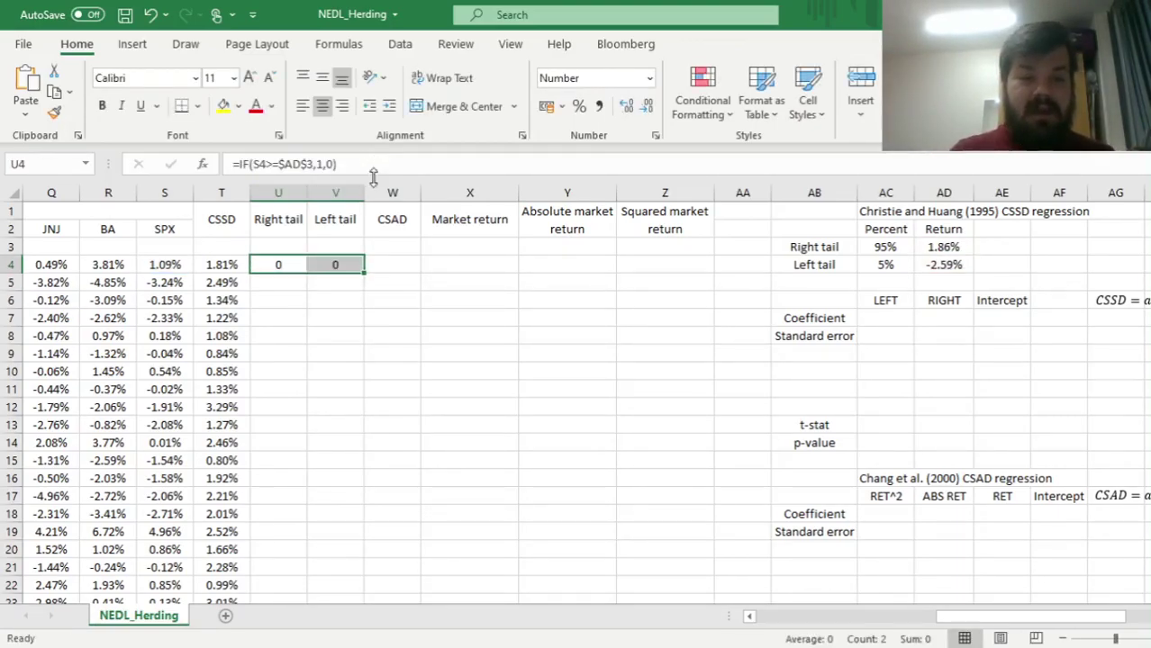
double_click(363, 272)
click(293, 267)
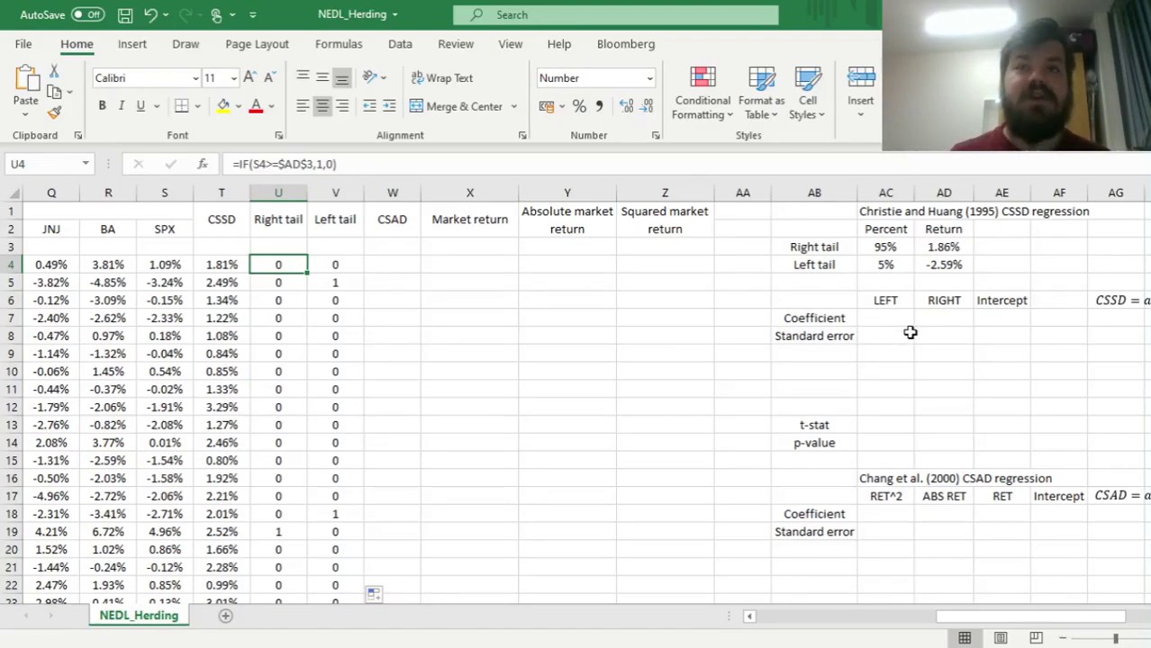
Examine the Christie and Huang CSSD regression equation, including its UP and DOWN terms
drag(910, 333, 608, 386)
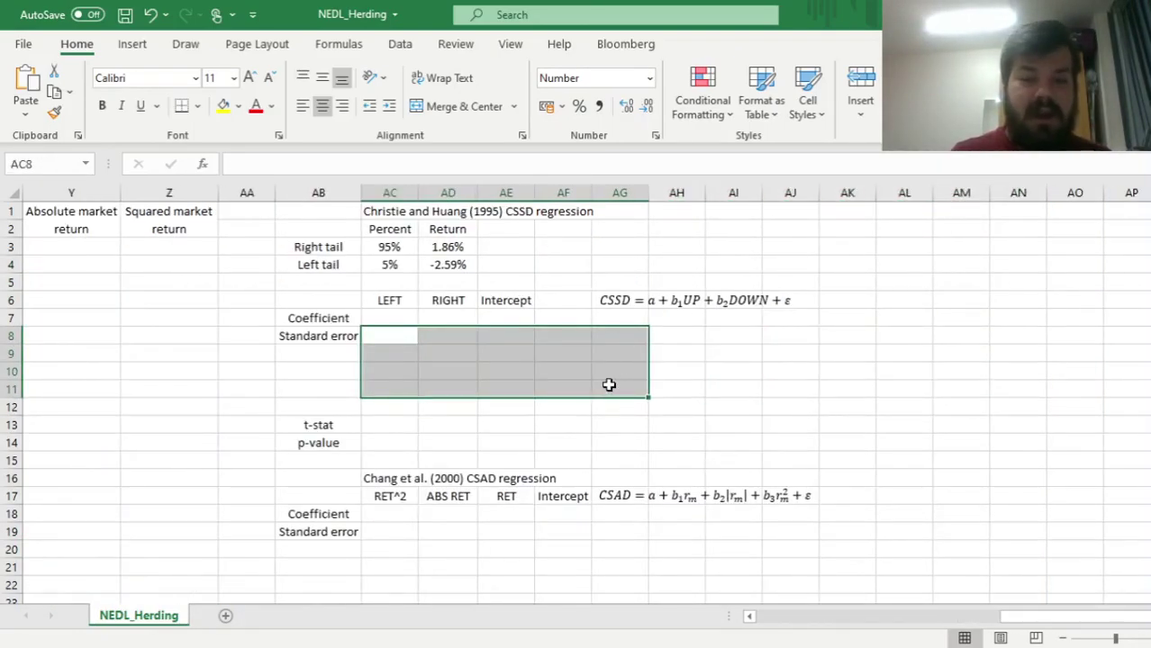
click(630, 300)
drag(631, 300, 595, 300)
click(665, 320)
click(694, 301)
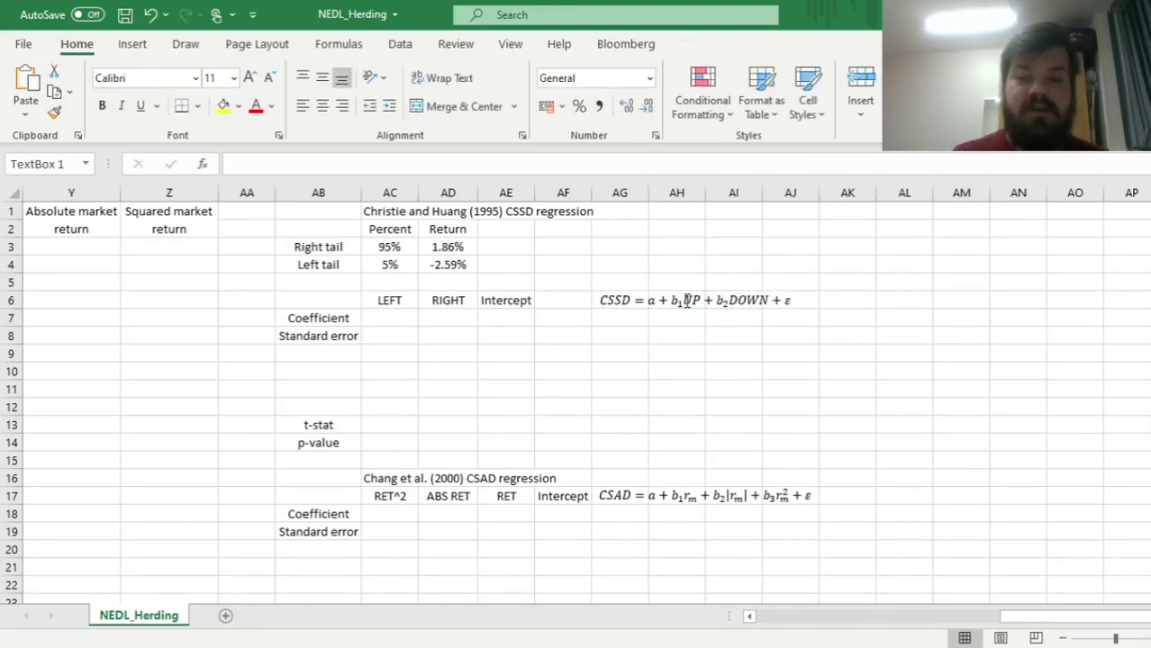
drag(728, 301, 784, 301)
click(704, 329)
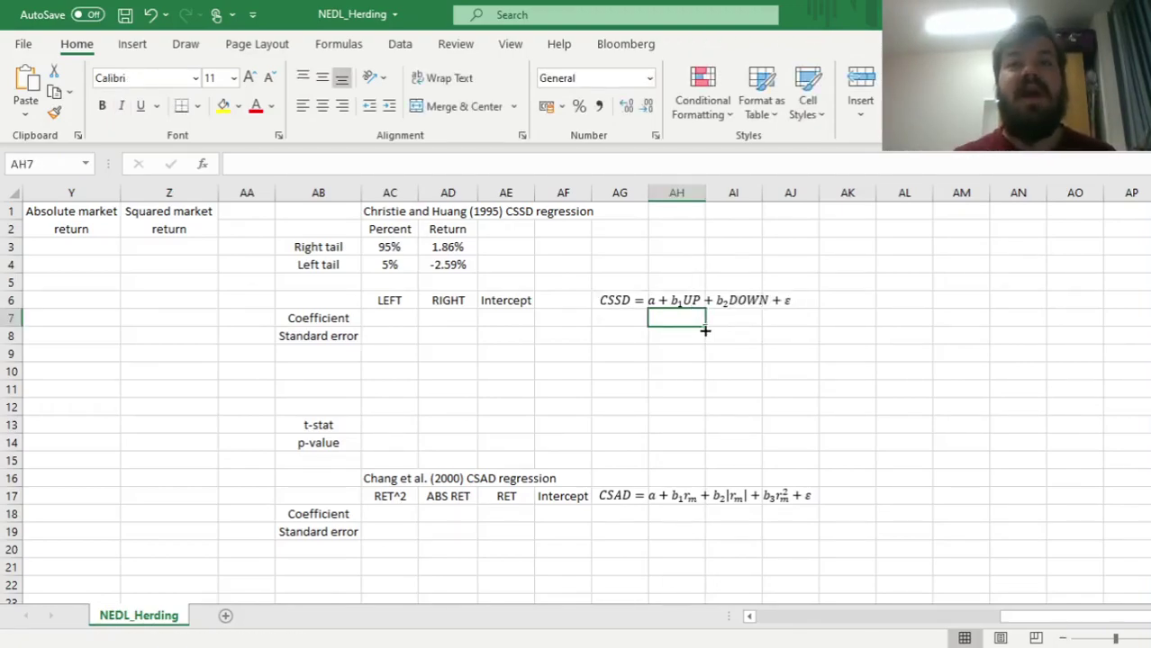
Begin a LINEST array formula over AC7:AE11 with the CSSD column T4:T505 as the dependent variable
drag(400, 321, 514, 380)
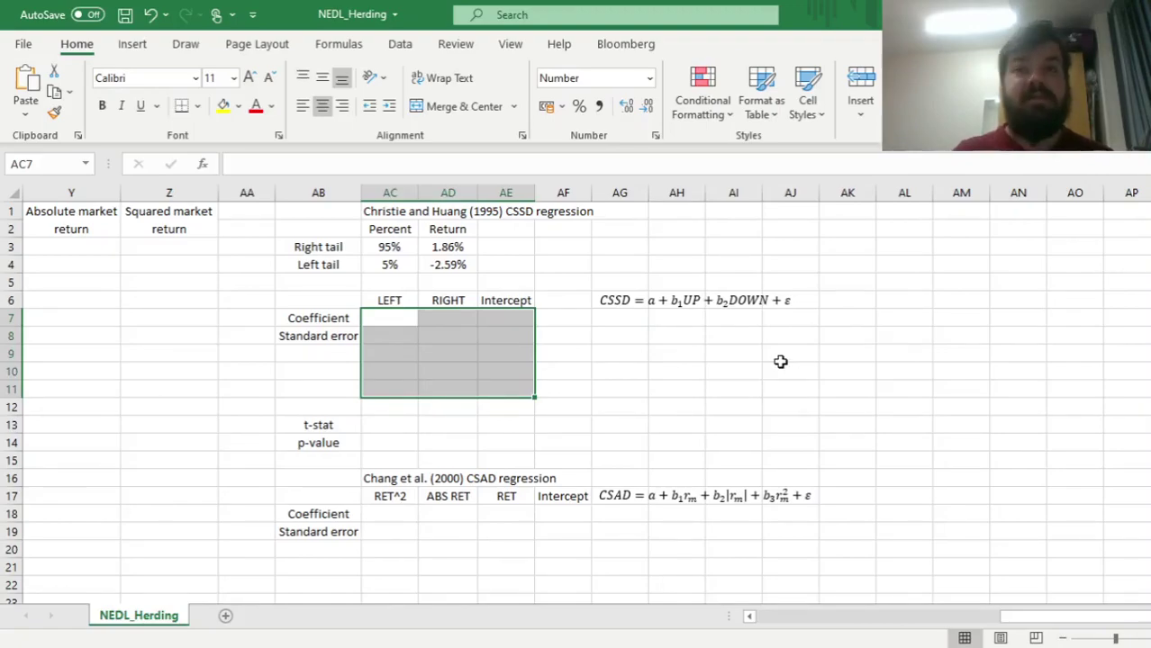
text(=LINEST()
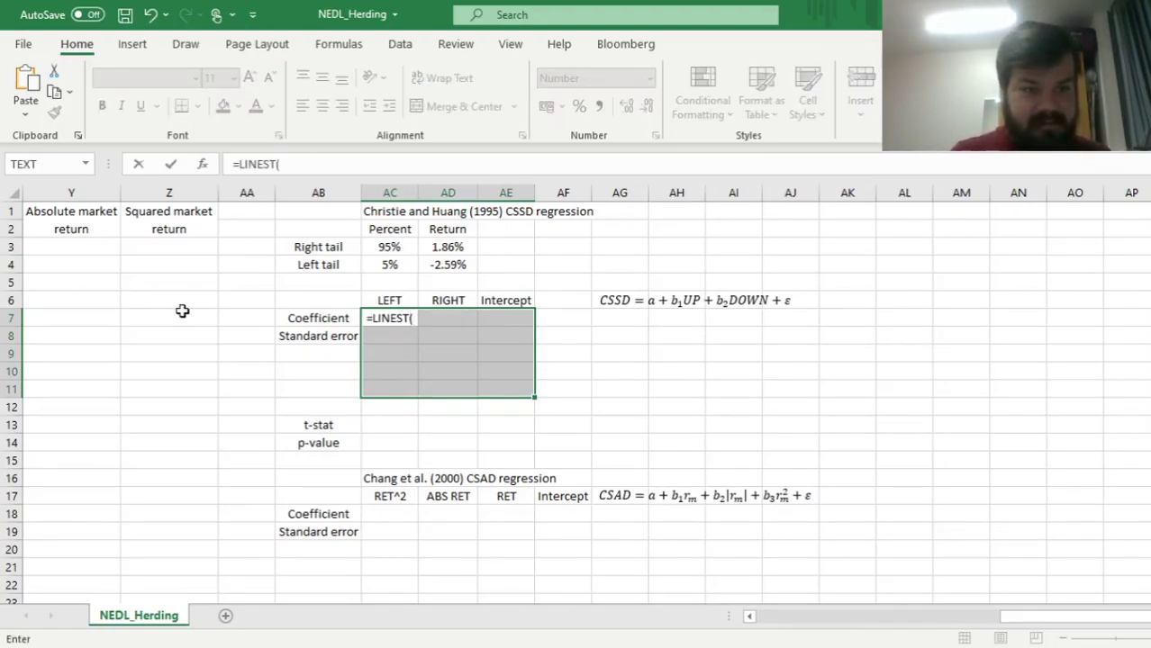
drag(41, 301, 115, 307)
click(107, 265)
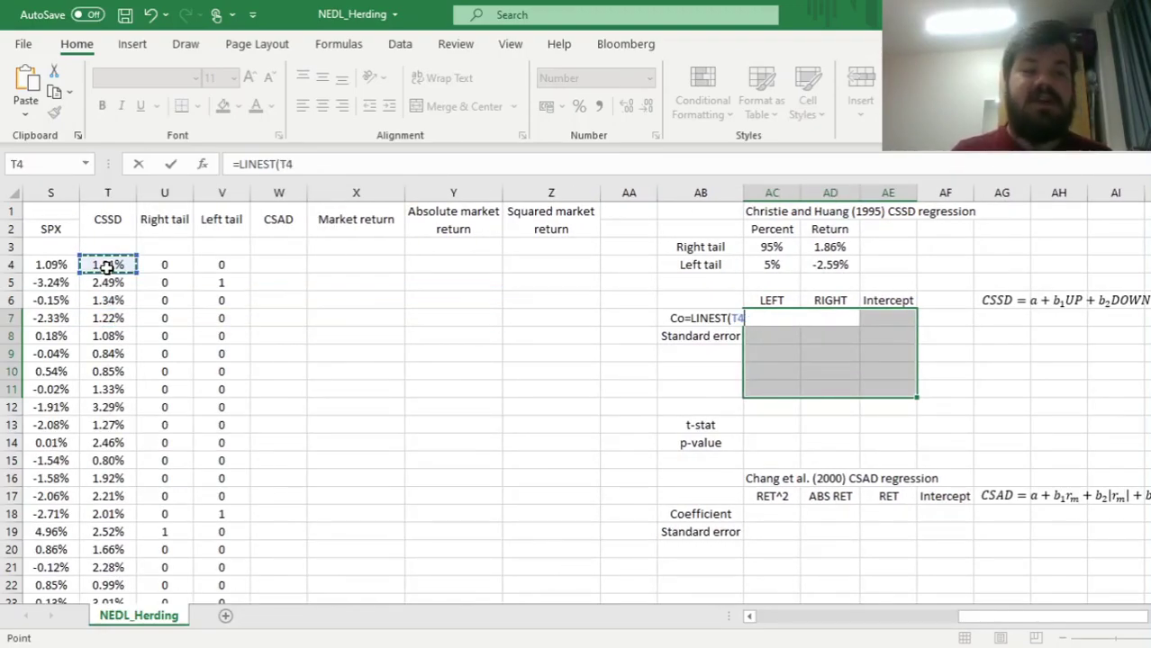
key(ctrl+shift+Down)
Add both tail dummies U4:V505 as regressors with both options set to 1, and enter LINEST as an array formula
text(,)
click(165, 283)
key(ctrl+Up)
key(Down)
key(Down)
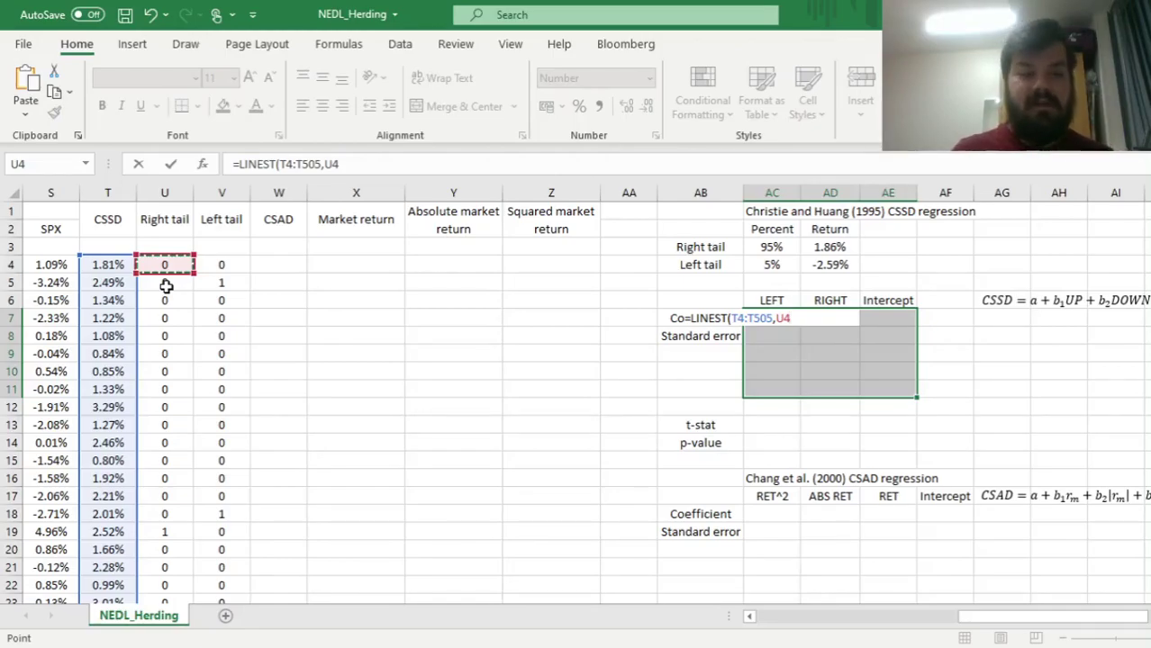
key(shift+Right)
key(ctrl+shift+Down)
text(,)
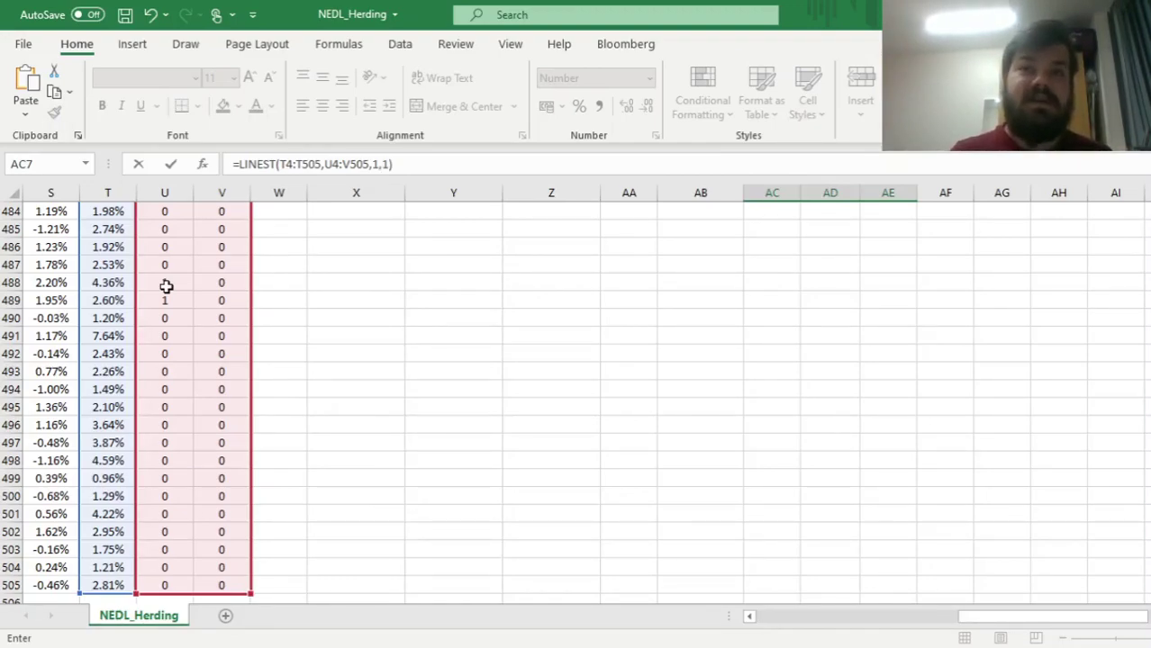
key(ctrl+shift+Return)
key(Up)
key(Up)
key(Up)
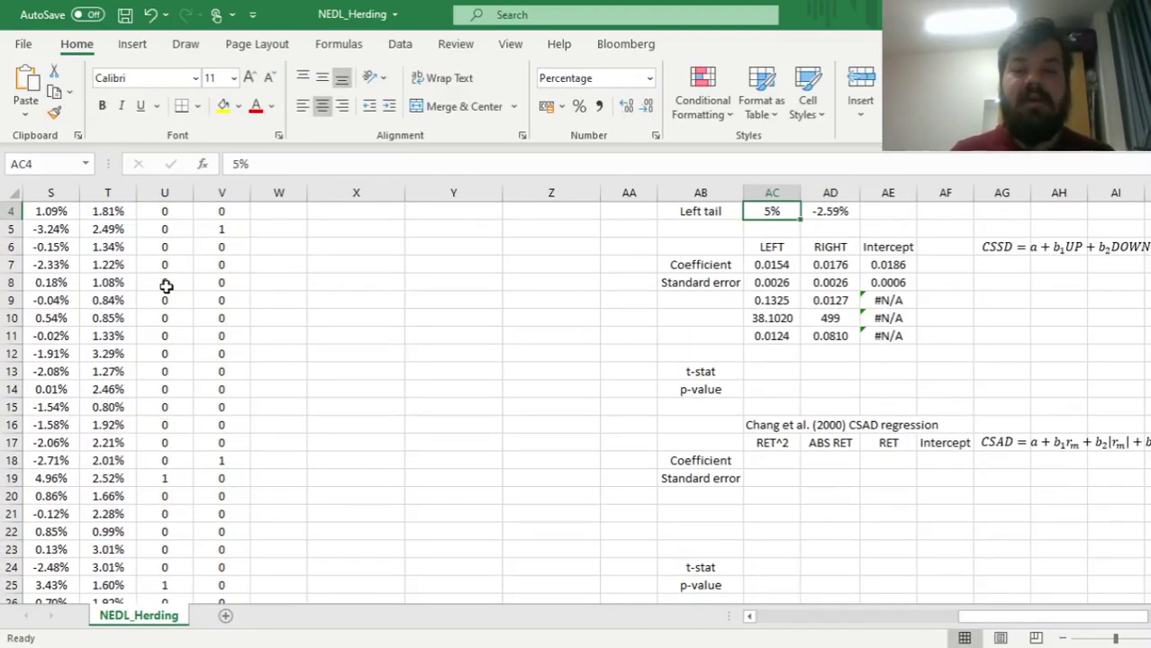
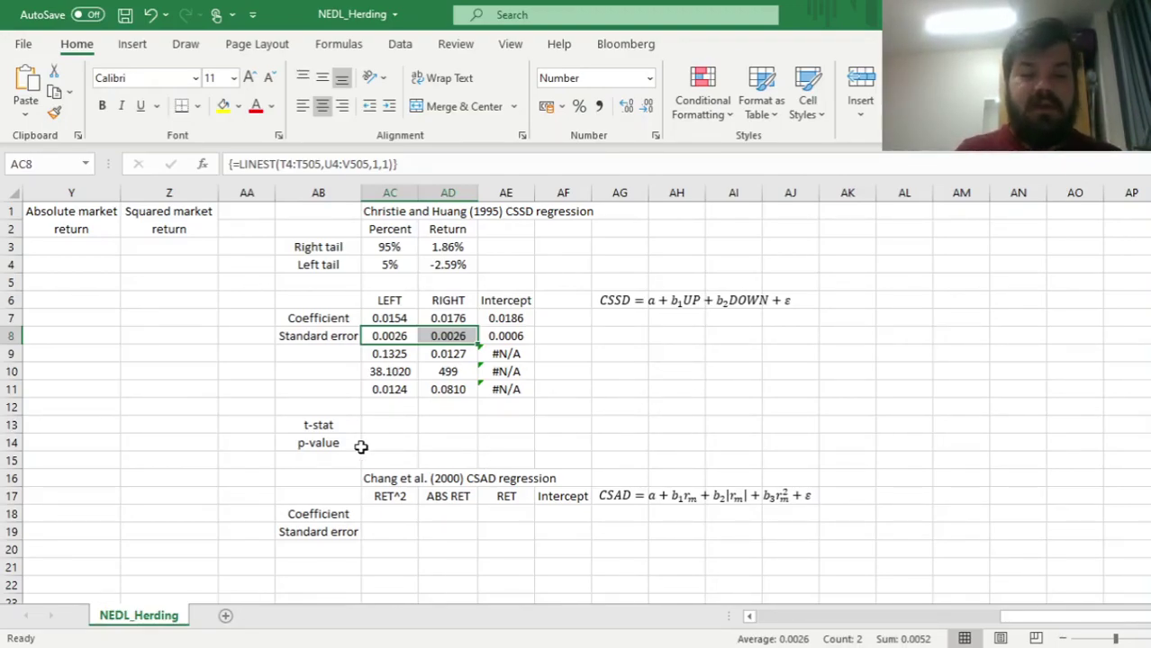
Compute the LEFT t-stat in AC13 by dividing the coefficient AC7 by its standard error AC8
click(392, 427)
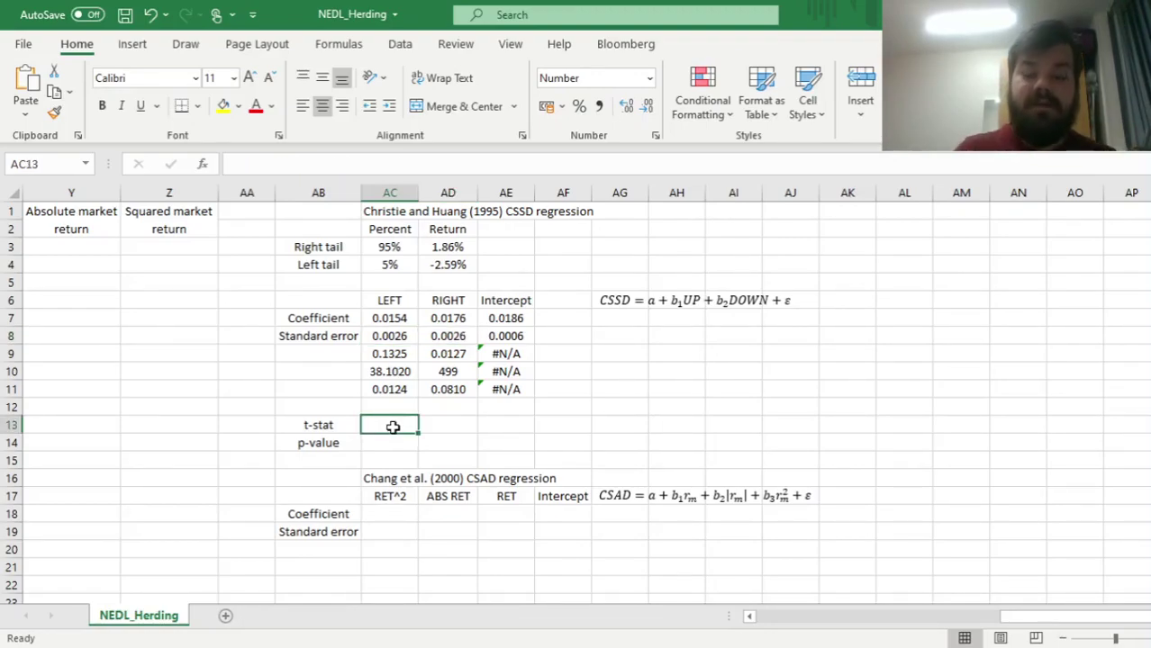
text(=)
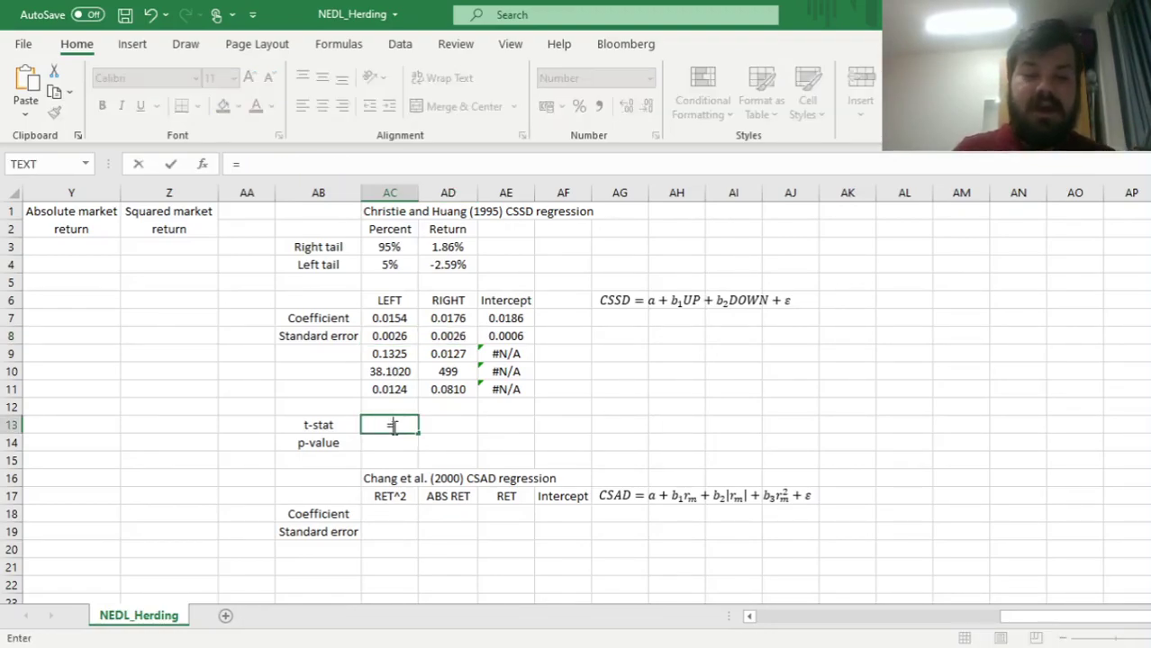
click(389, 319)
text(/)
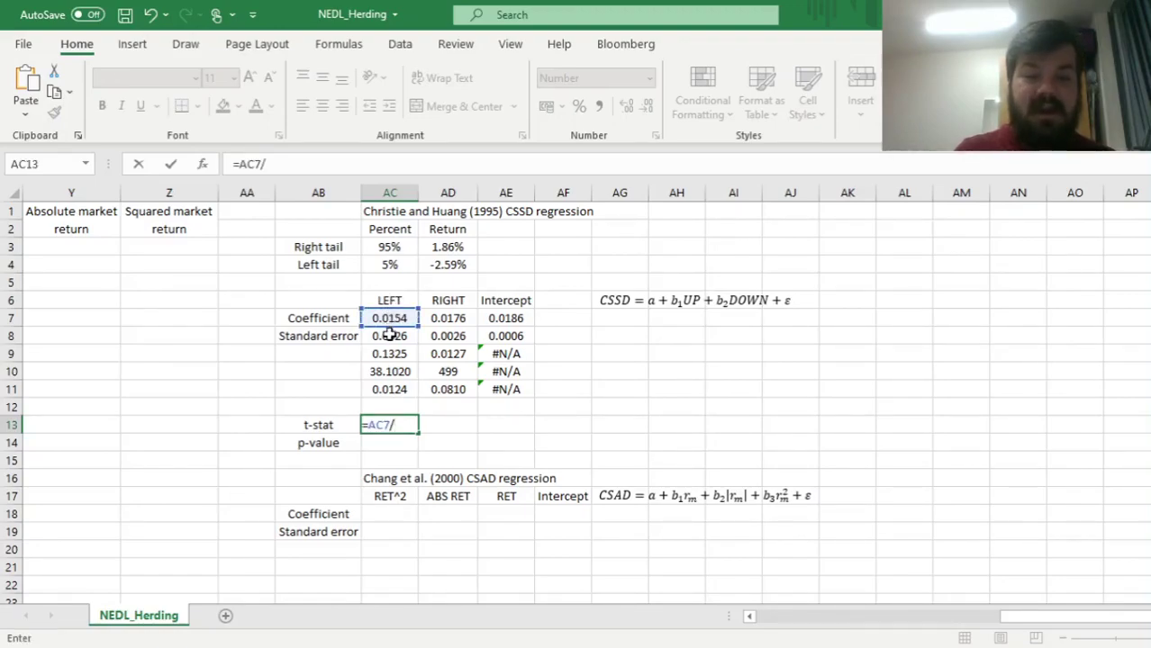
click(389, 335)
key(ctrl+Return)
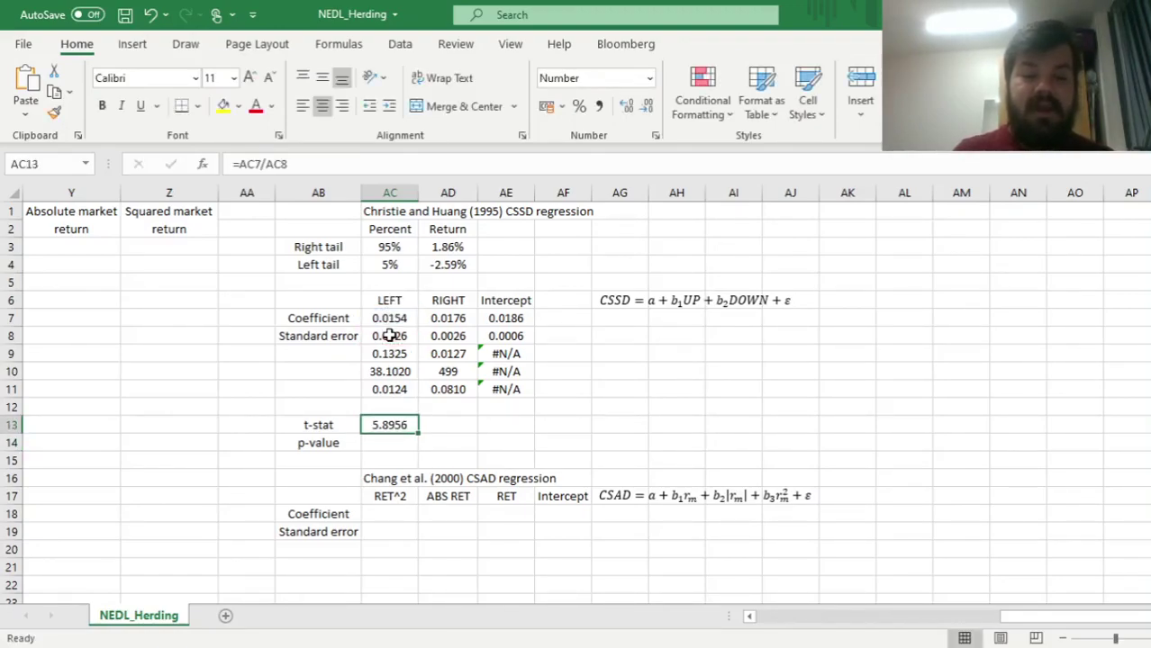
Fill the t-stat formula across to the RIGHT and Intercept columns through AE13, leaving AF13 empty
drag(418, 434, 591, 423)
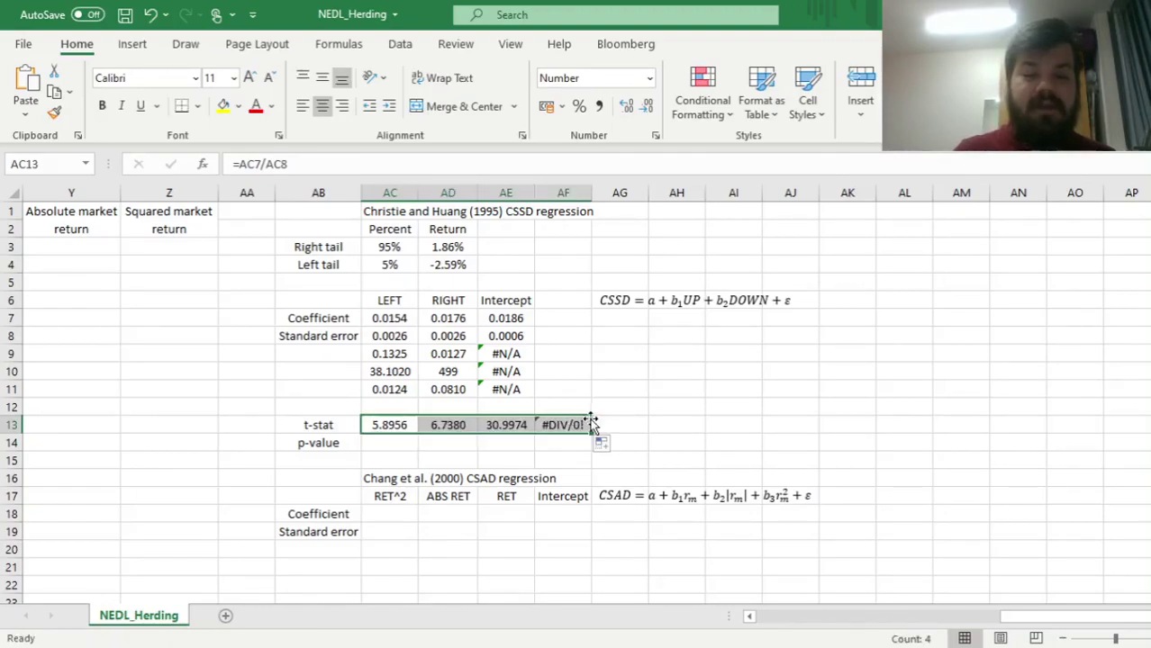
click(577, 425)
key(Delete)
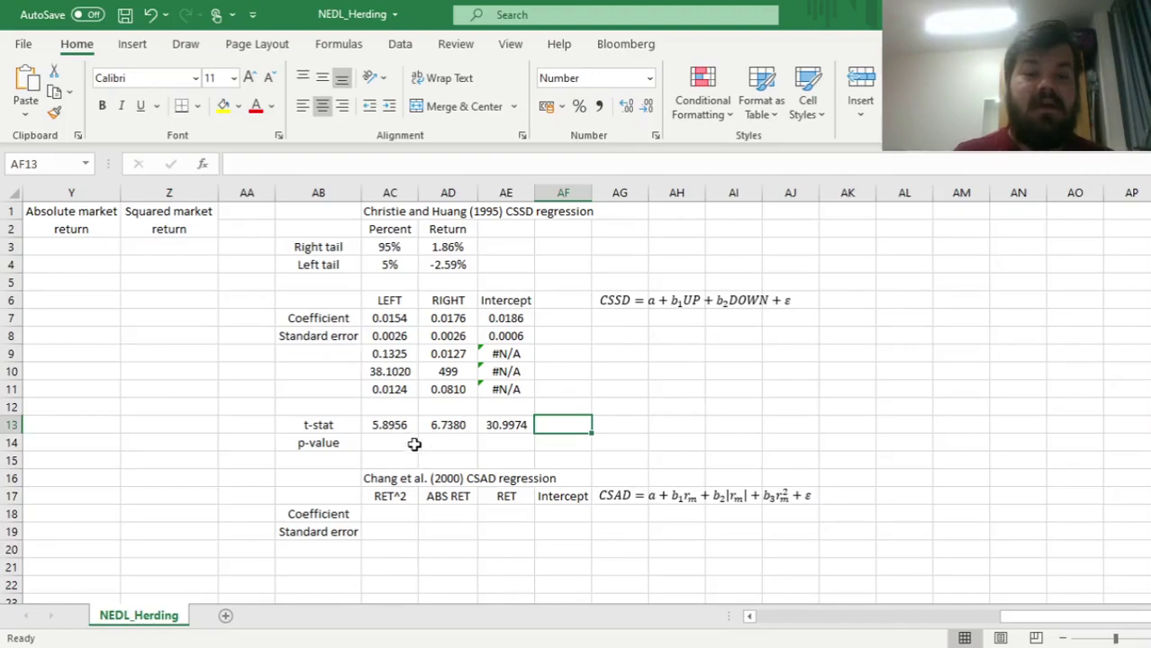
click(387, 427)
click(450, 425)
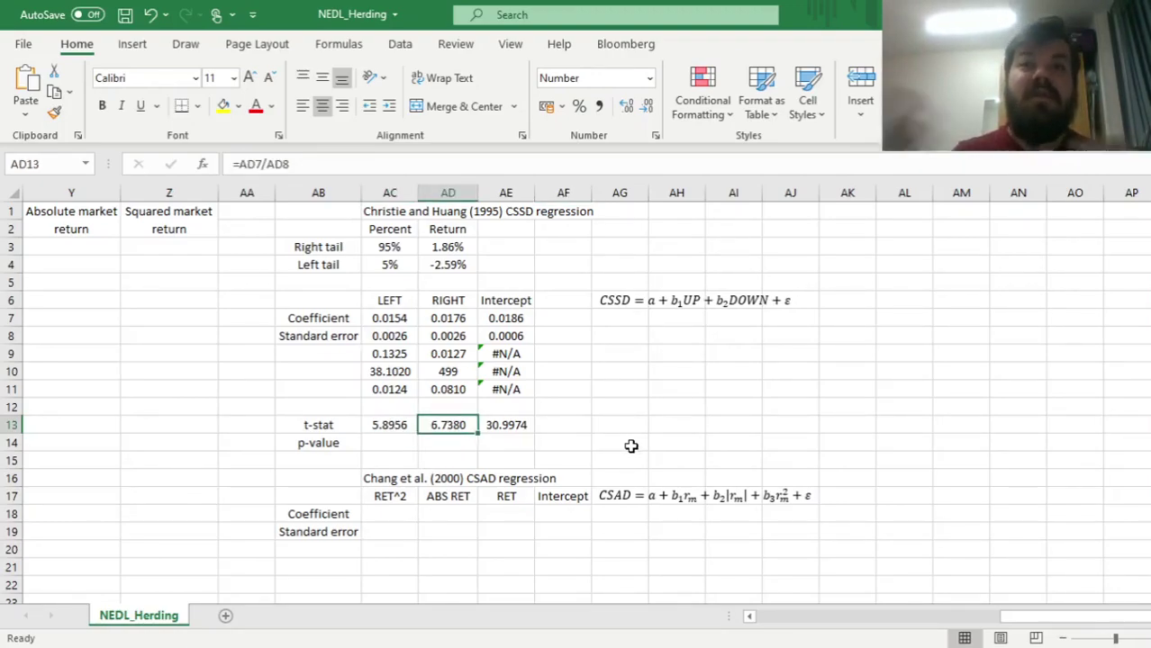
Begin the LEFT p-value formula in AC14 with T.DIST.2T, using the absolute value of AC13 and AD10 as degrees of freedom
click(373, 439)
text(=T)
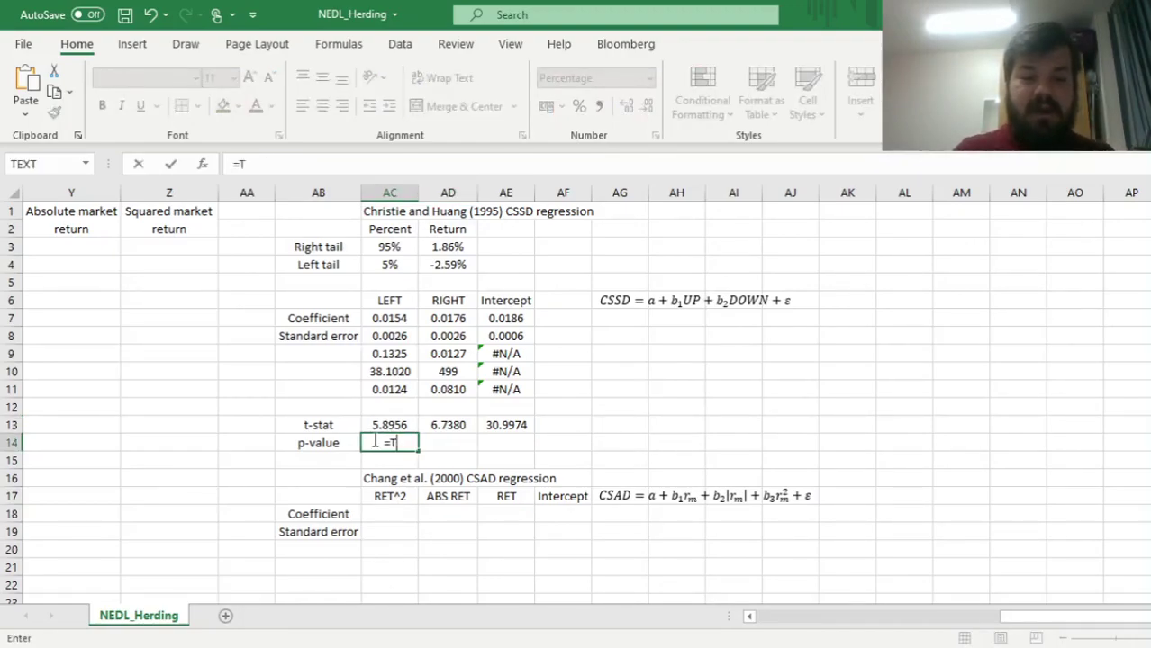
text(.DIST.2T()
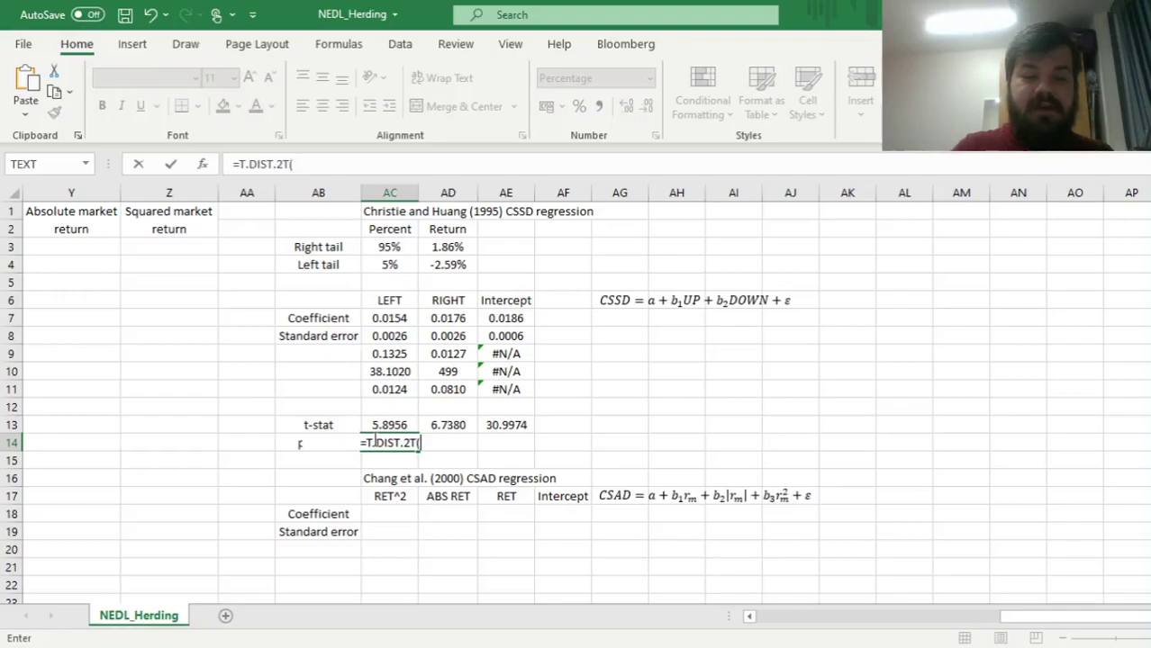
text(ABS()
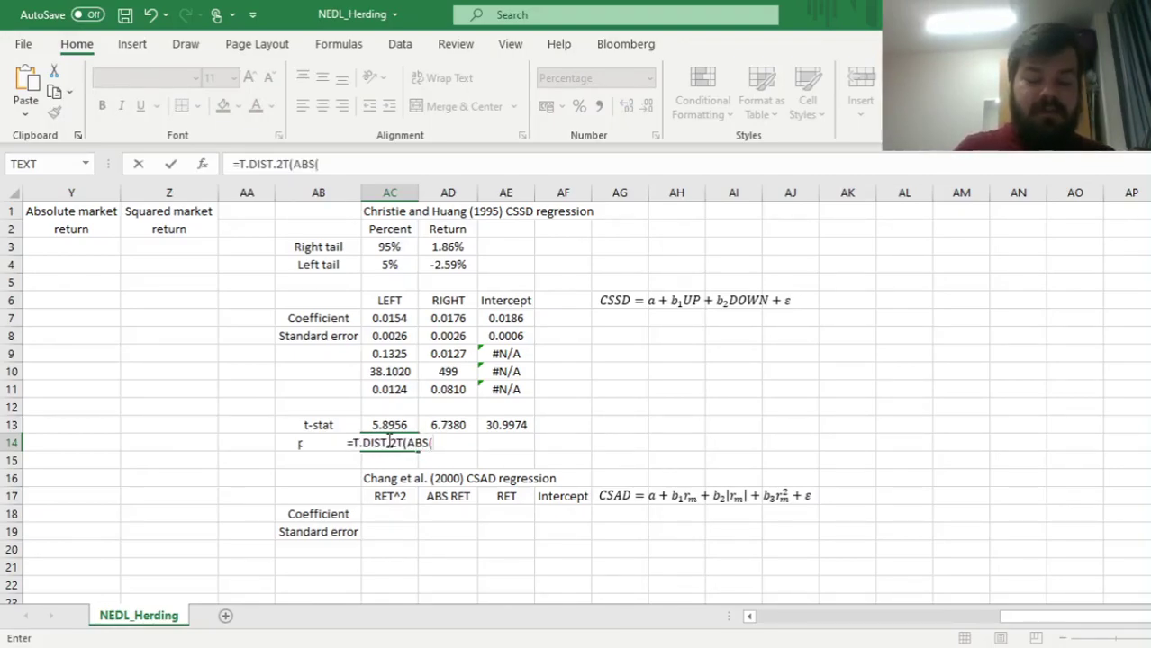
click(385, 424)
text())
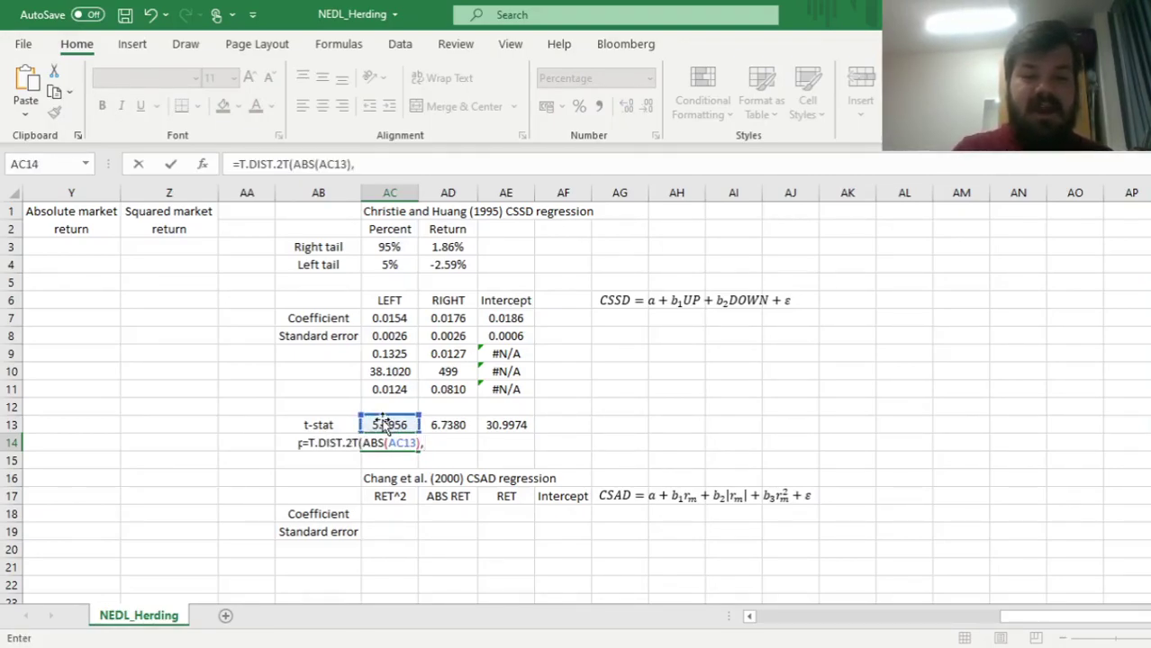
text(,)
click(459, 369)
Lock the column of the degrees-of-freedom reference as $AD10 and enter the p-value formula in AC14
click(355, 164)
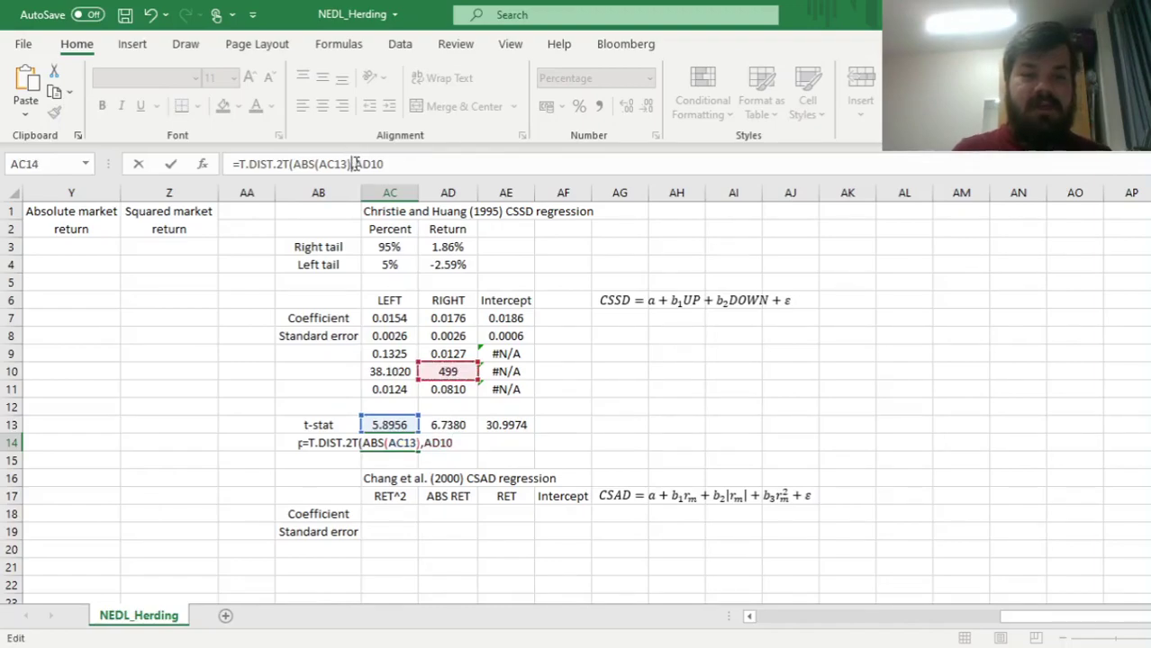
text($)
key(Right)
key(Right)
key(Right)
key(Right)
text())
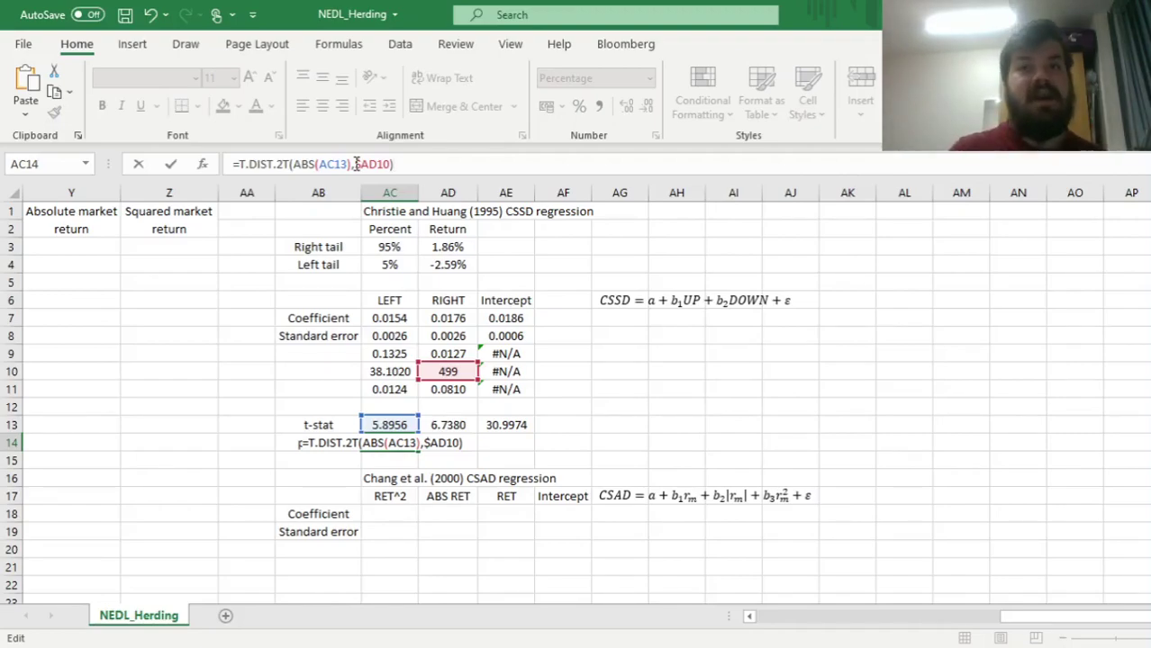
key(Return)
key(Up)
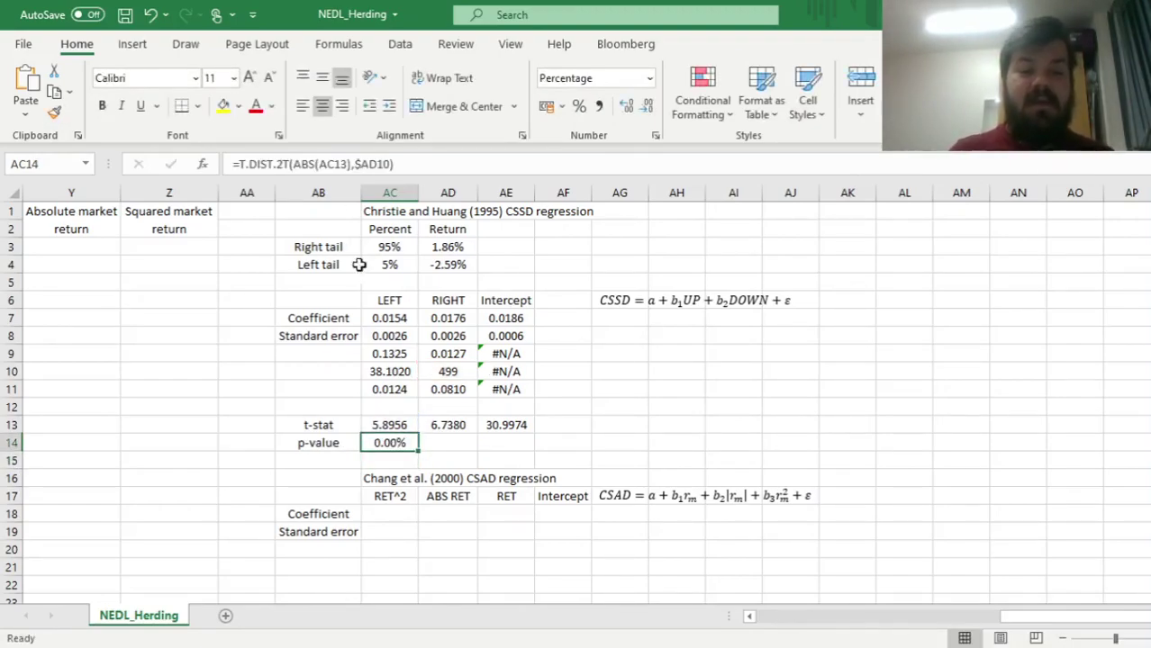
Fill the p-value formula across to AE14 and review the tail p-values and the coefficients in AC7:AD7
drag(419, 452, 527, 450)
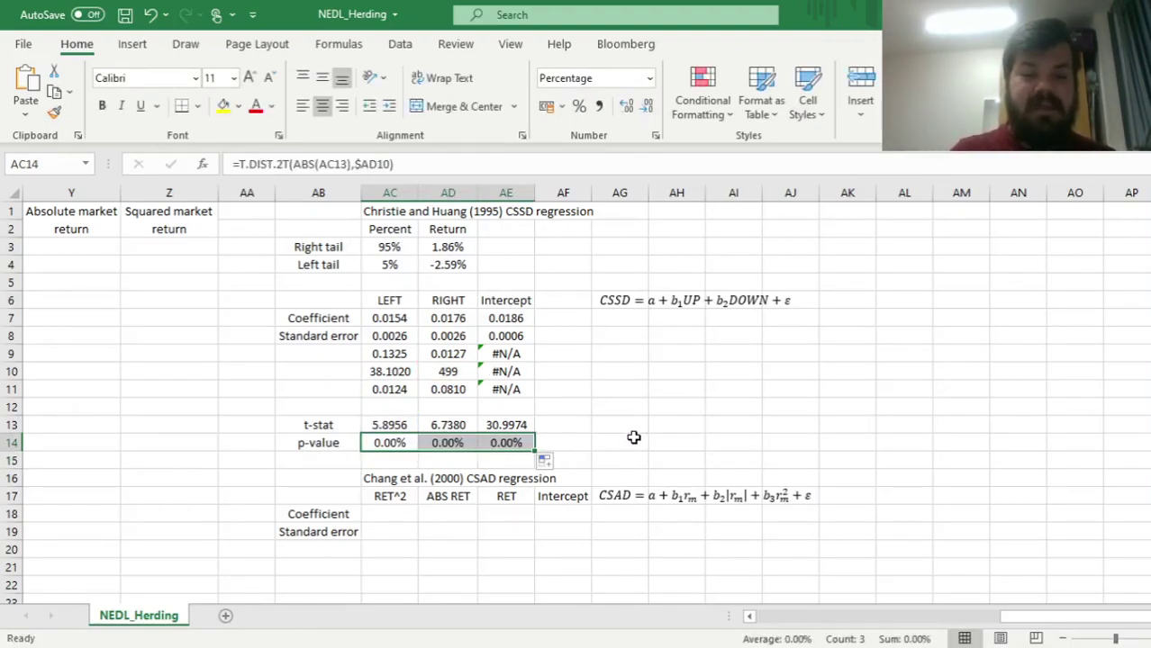
click(397, 442)
click(467, 441)
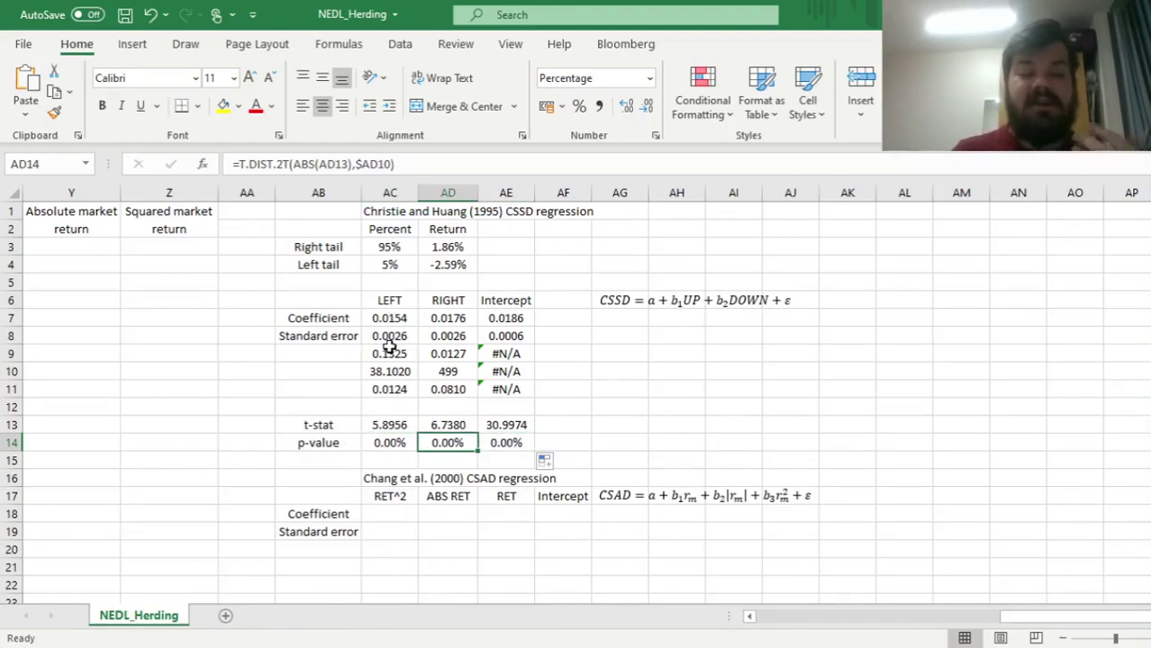
drag(389, 319, 448, 321)
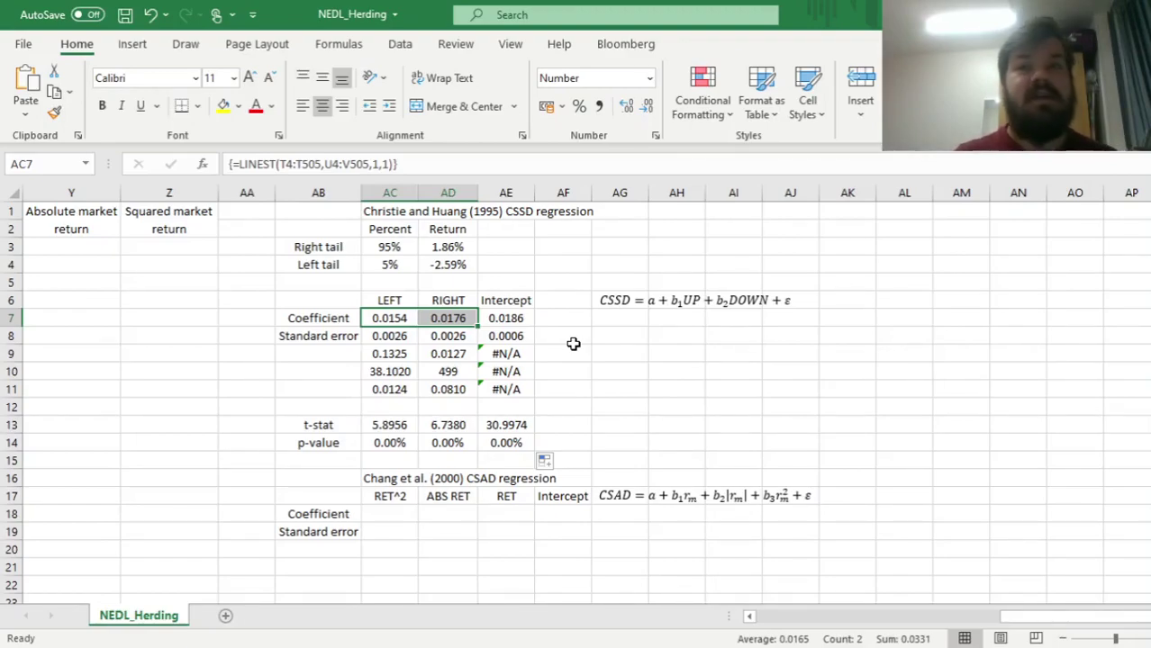
click(621, 391)
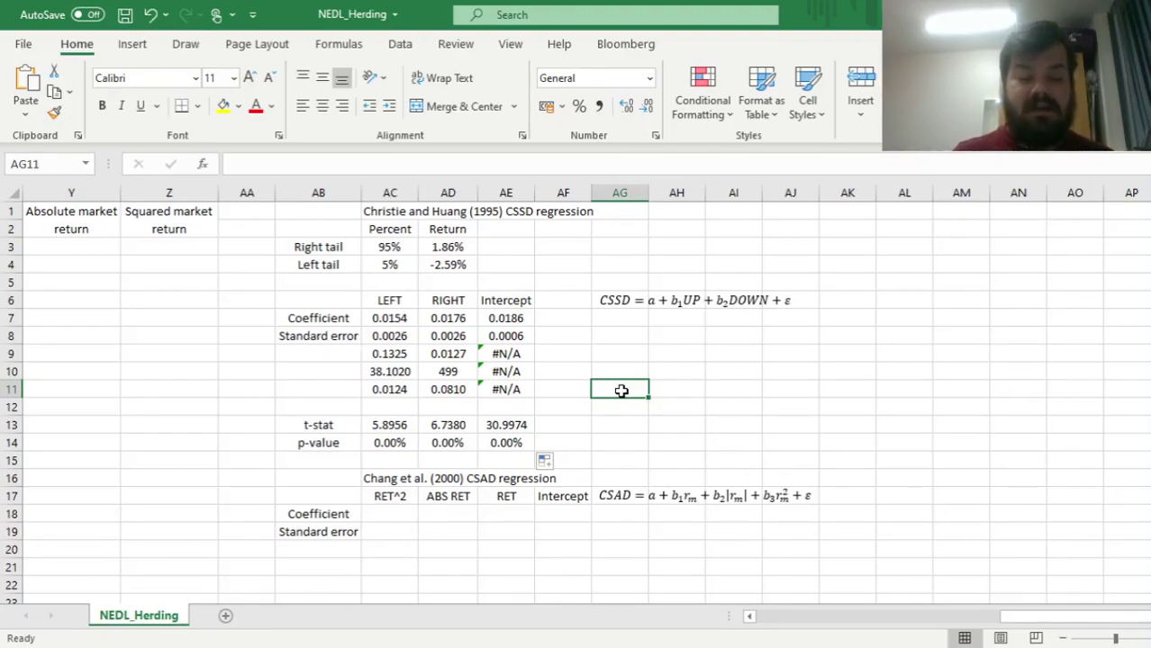
Examine the Chang et al. (2000) CSAD regression equation, including its market return, absolute return and squared return terms
click(396, 481)
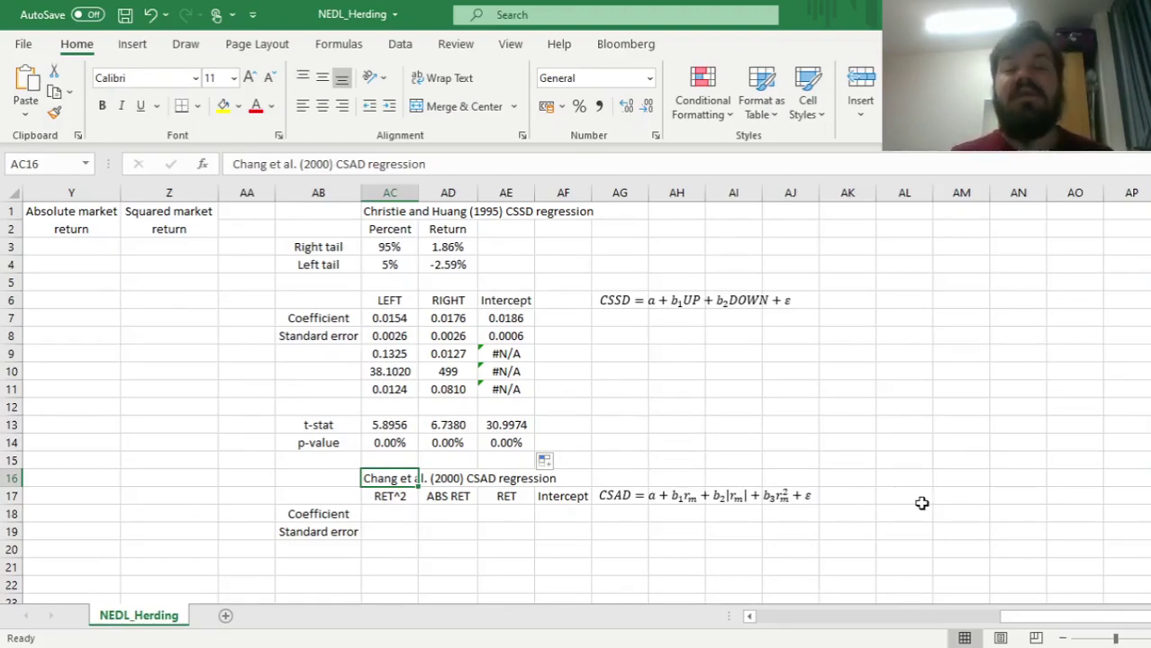
double_click(692, 498)
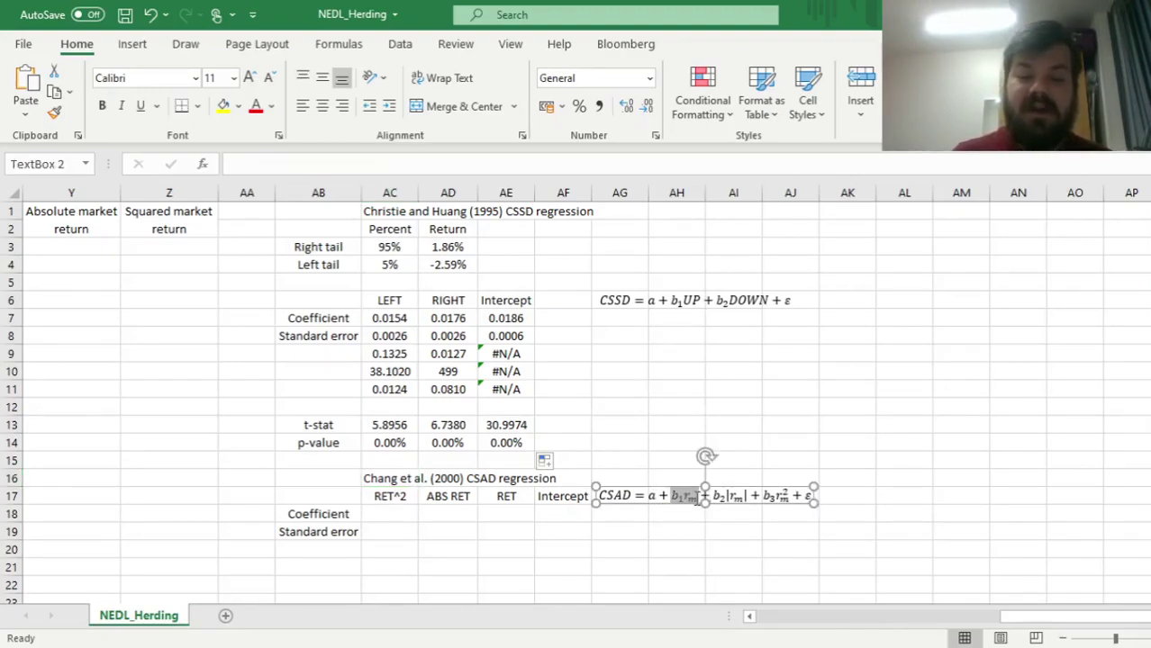
click(741, 499)
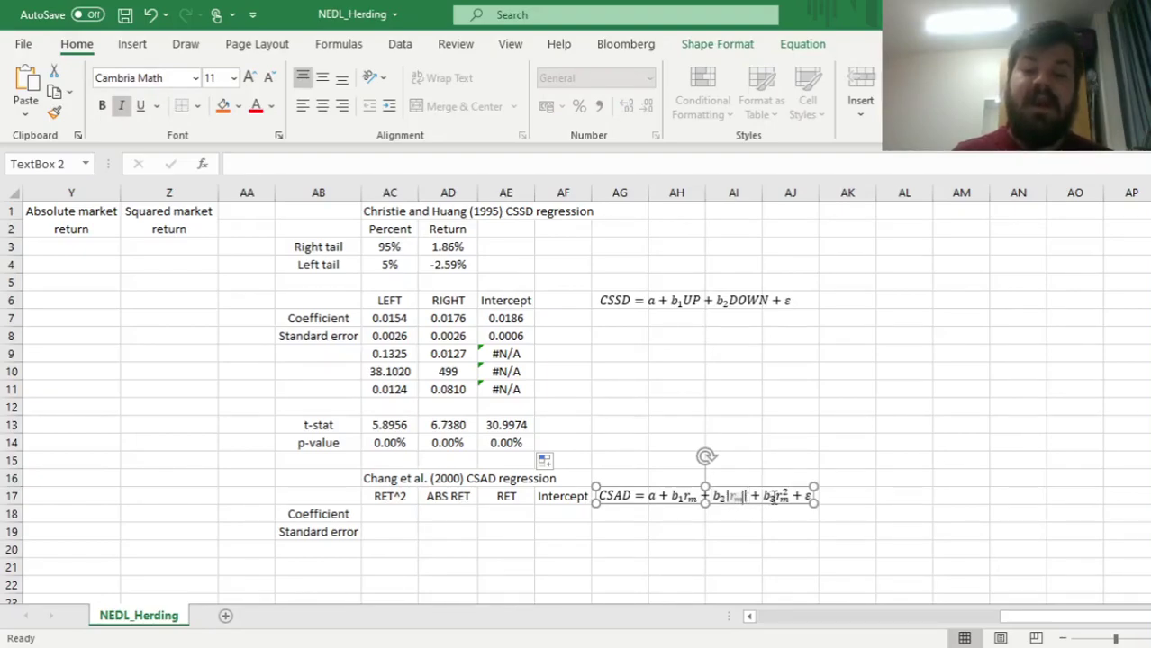
click(773, 496)
click(898, 502)
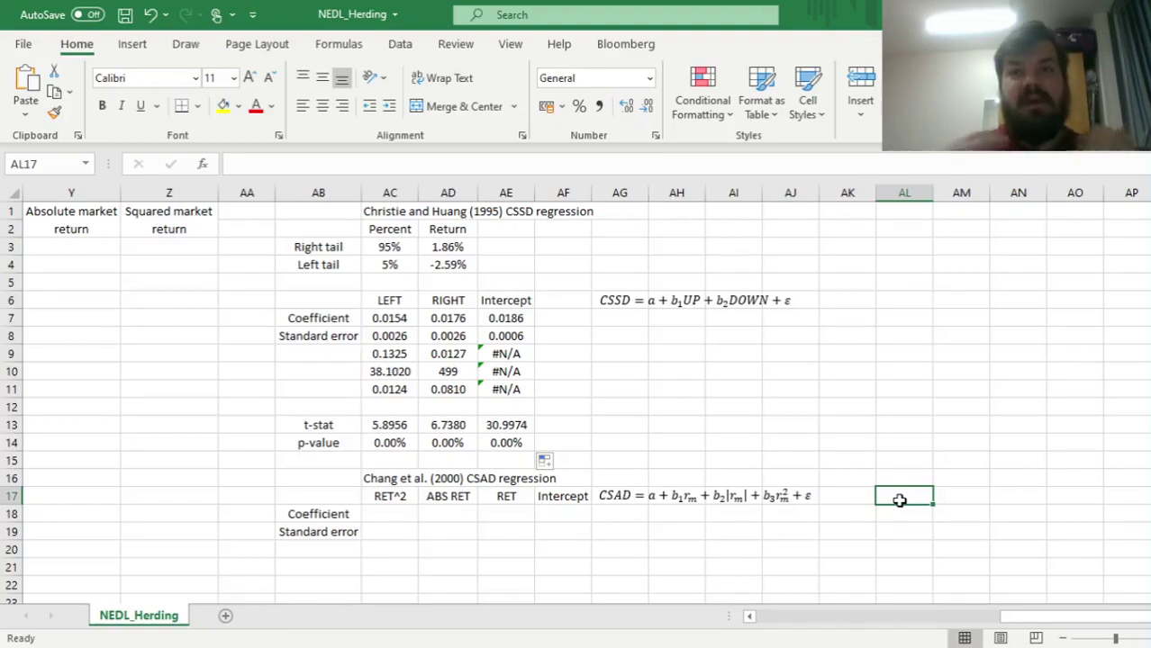
click(770, 495)
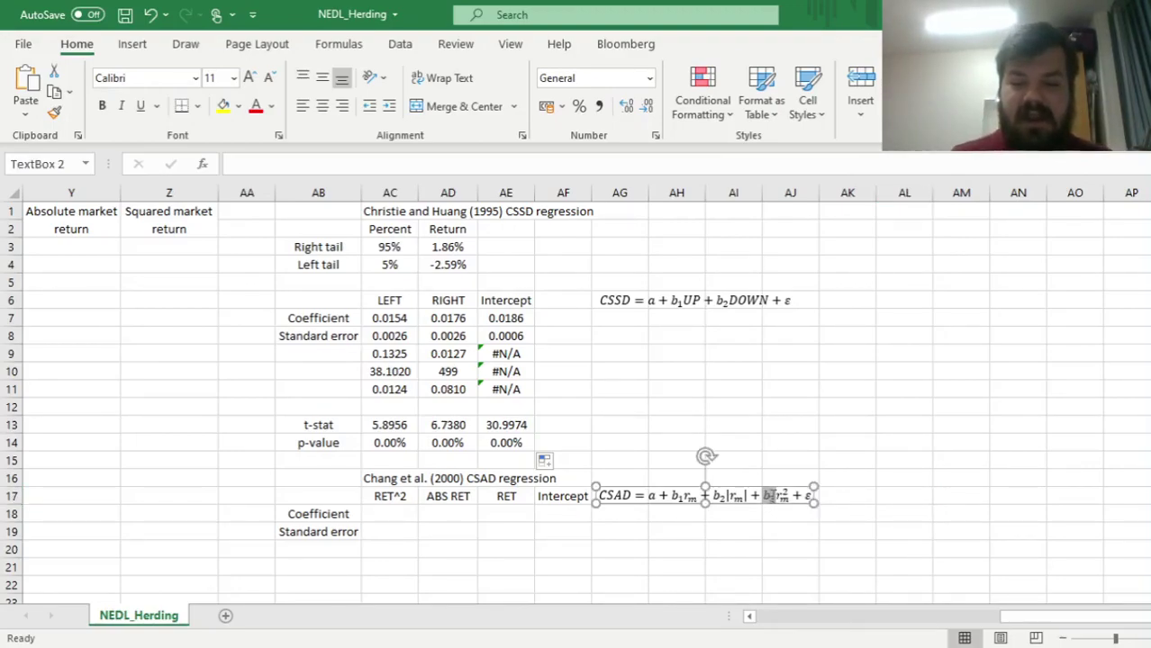
click(884, 498)
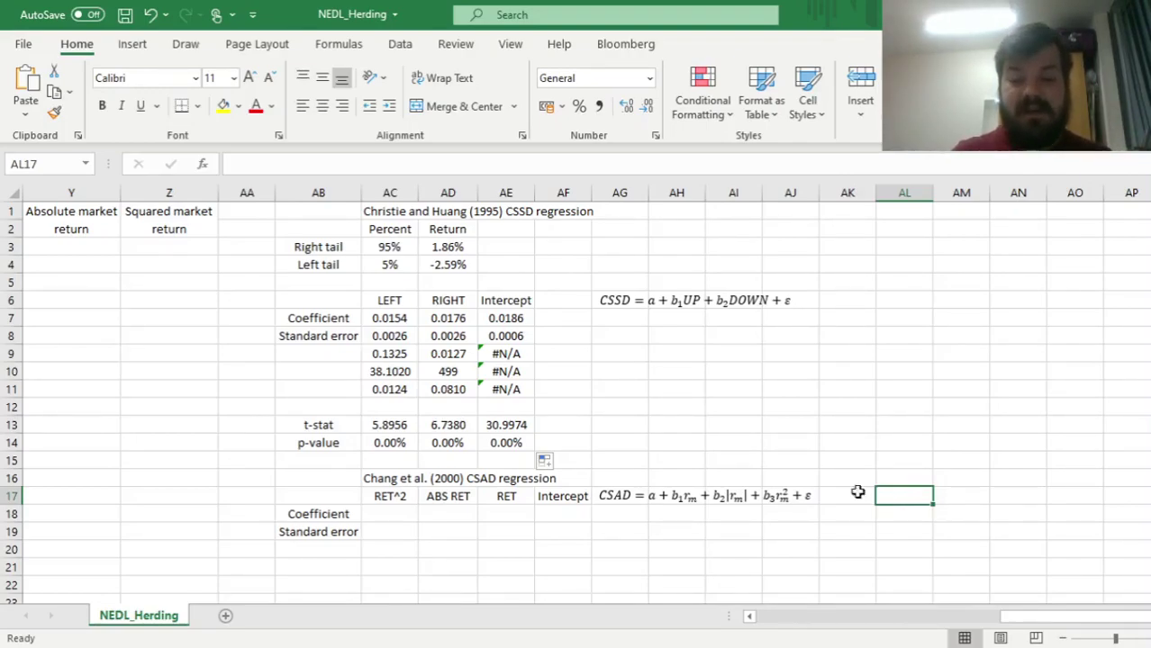
click(771, 498)
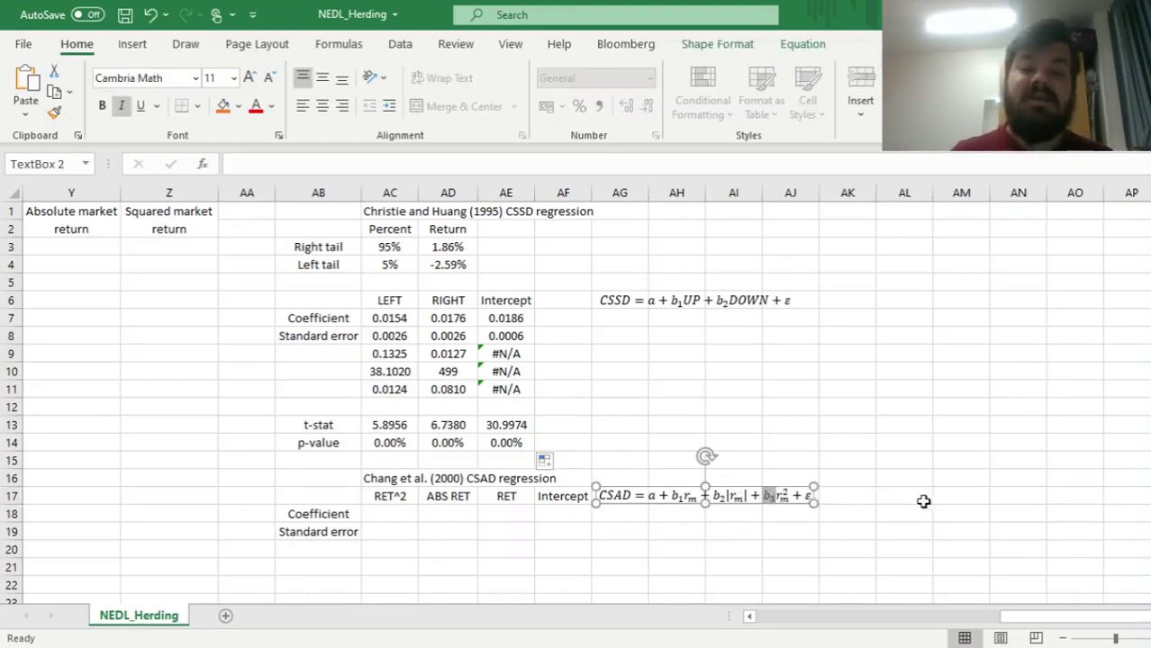
click(905, 502)
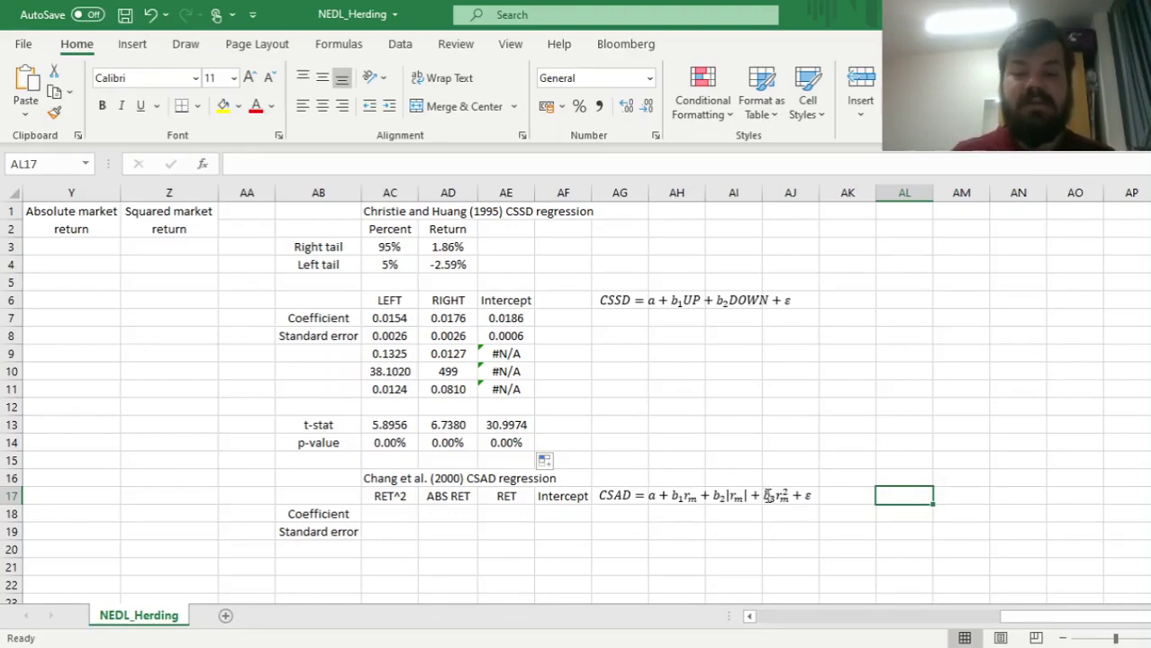
click(773, 496)
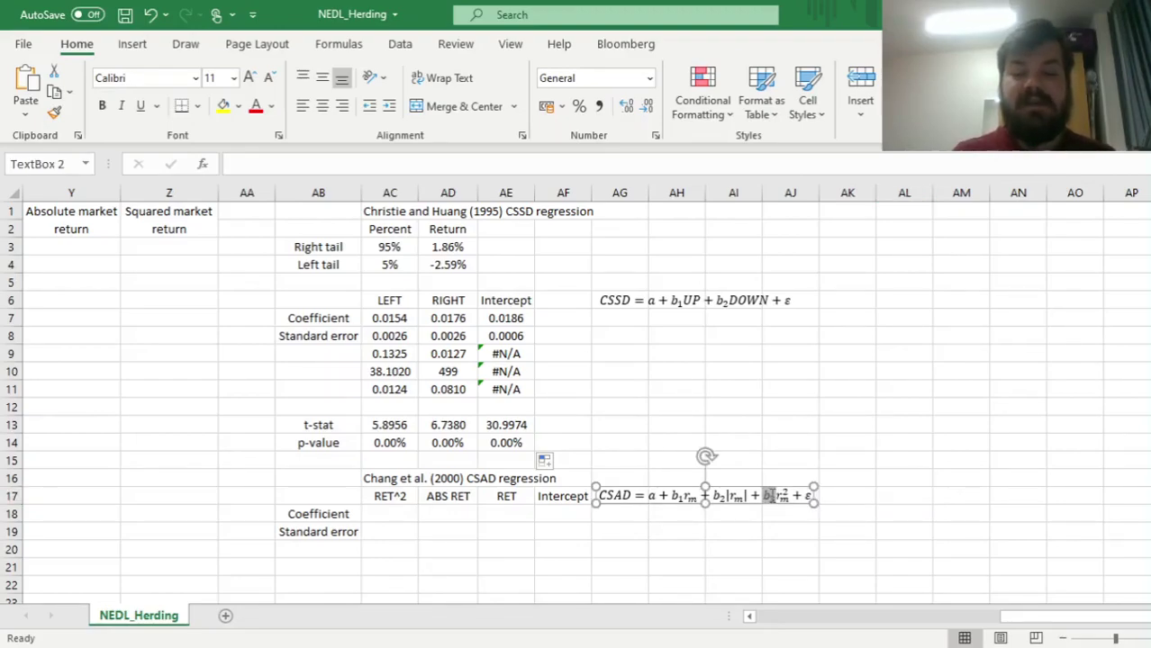
click(908, 500)
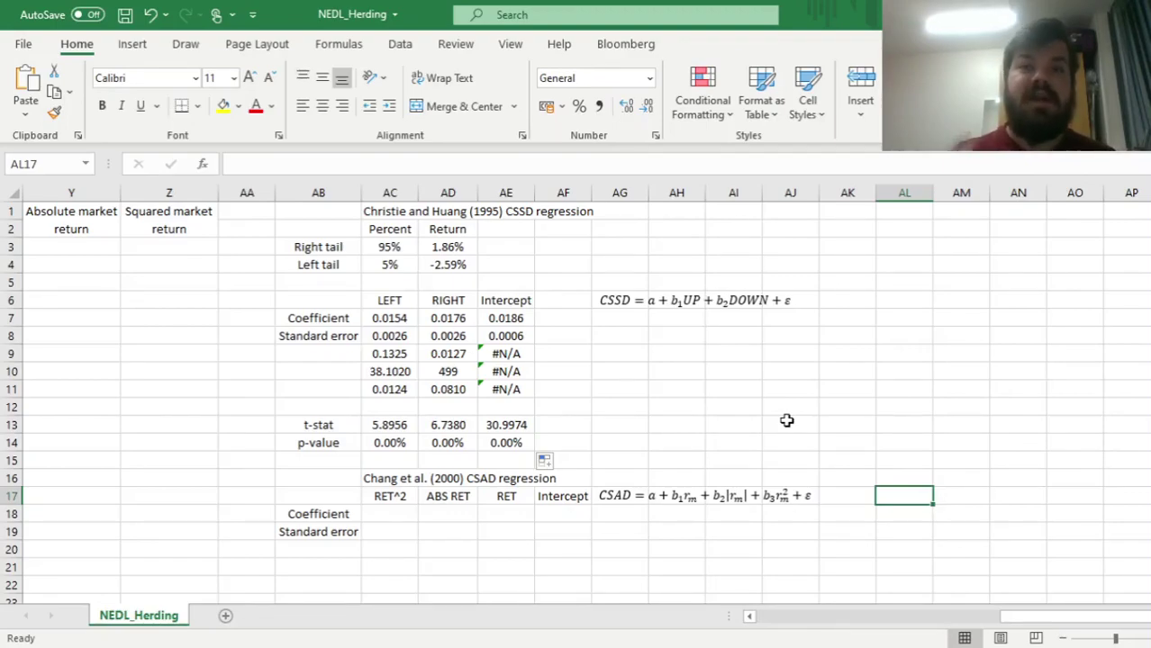
Begin the CSAD formula for the first date in W4 as an AVERAGE of absolute values with ABS
click(123, 285)
key(Left)
key(Left)
key(Left)
key(Left)
key(Left)
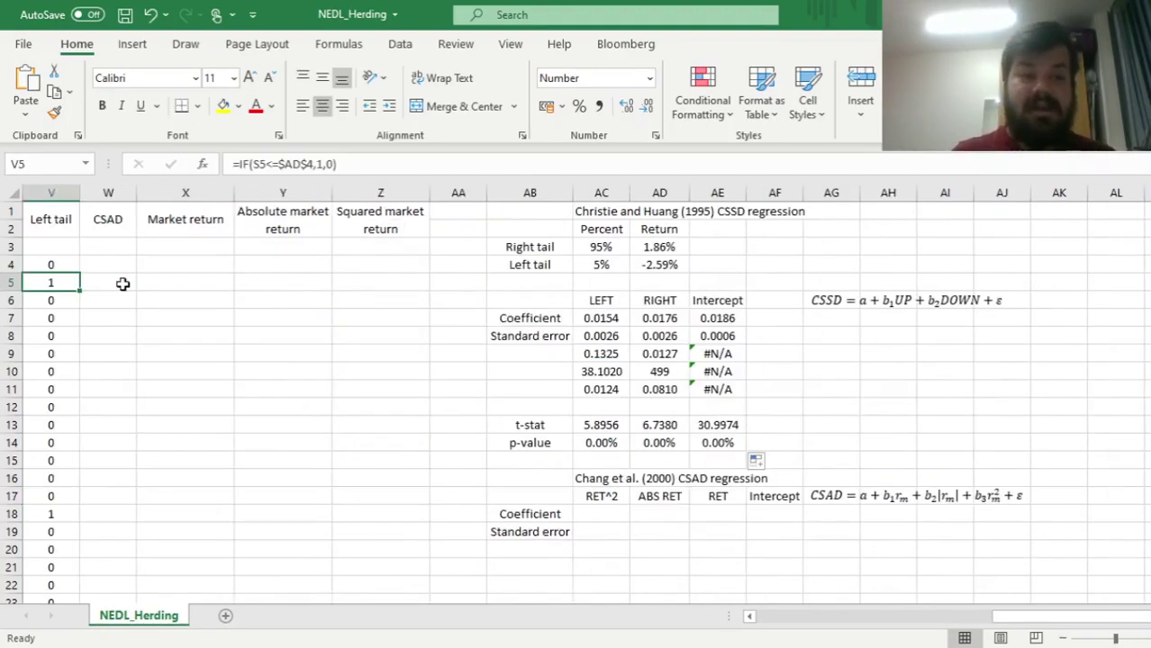
key(Right)
key(Right)
key(Up)
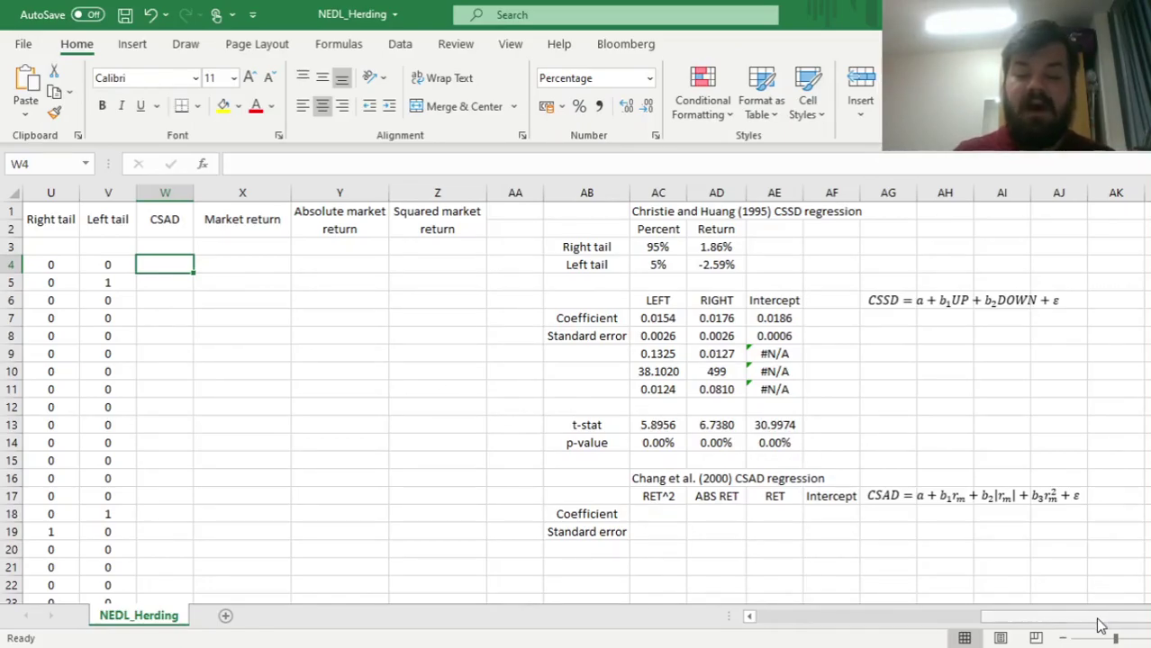
drag(1099, 619, 991, 618)
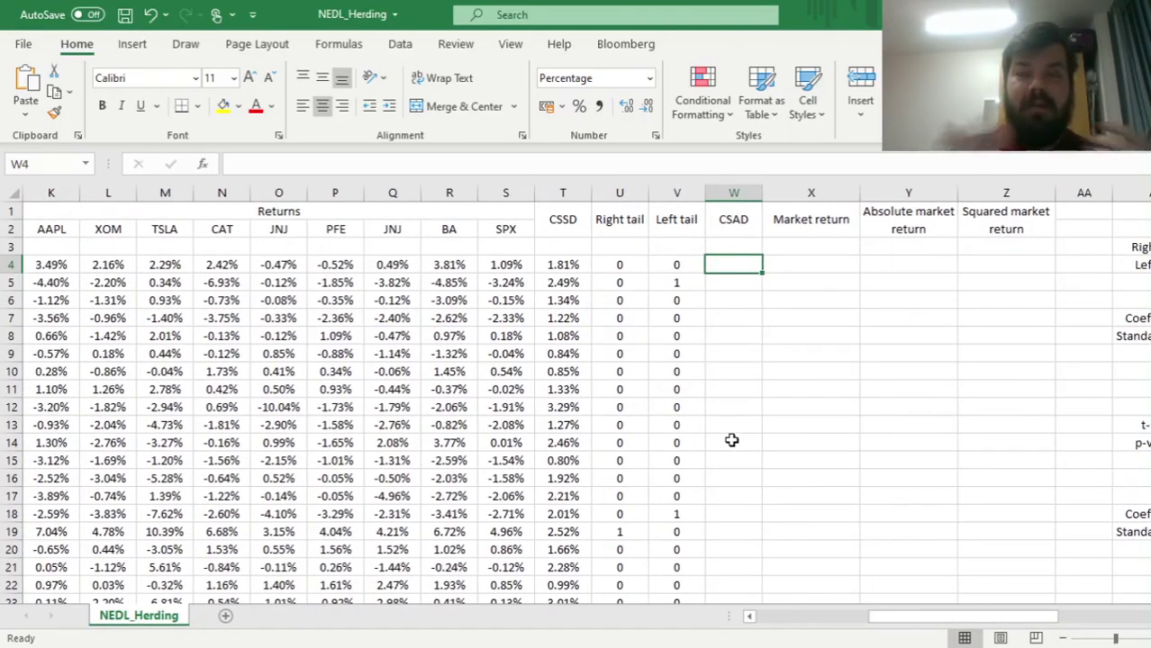
text(=)
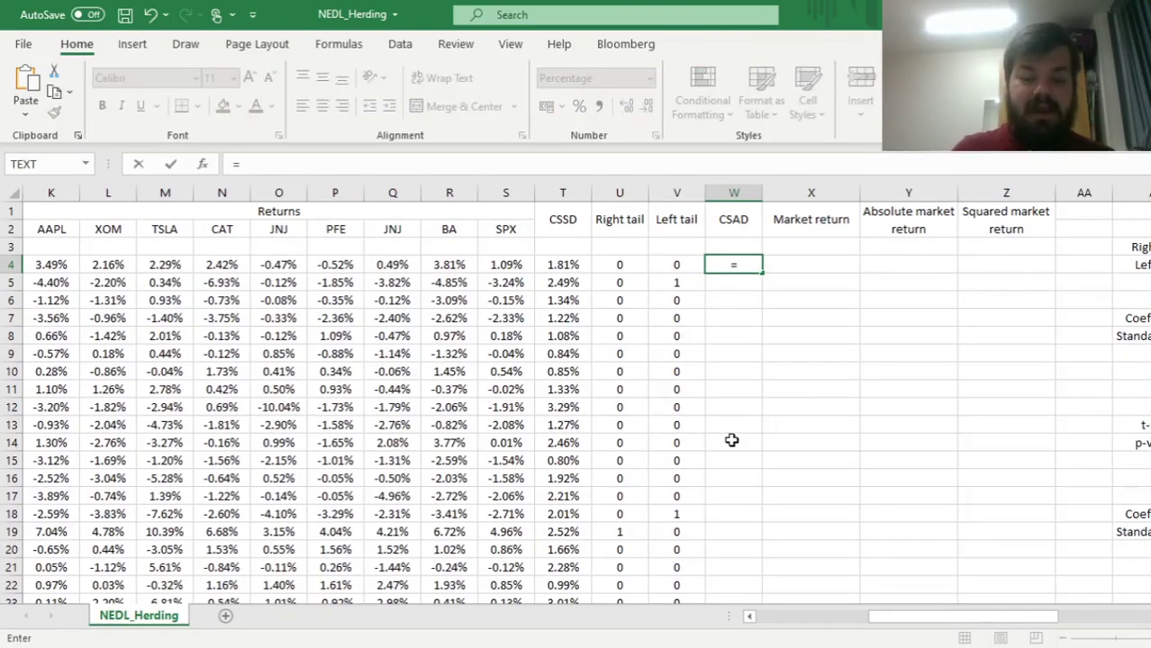
text(AVERAGE(ABS()
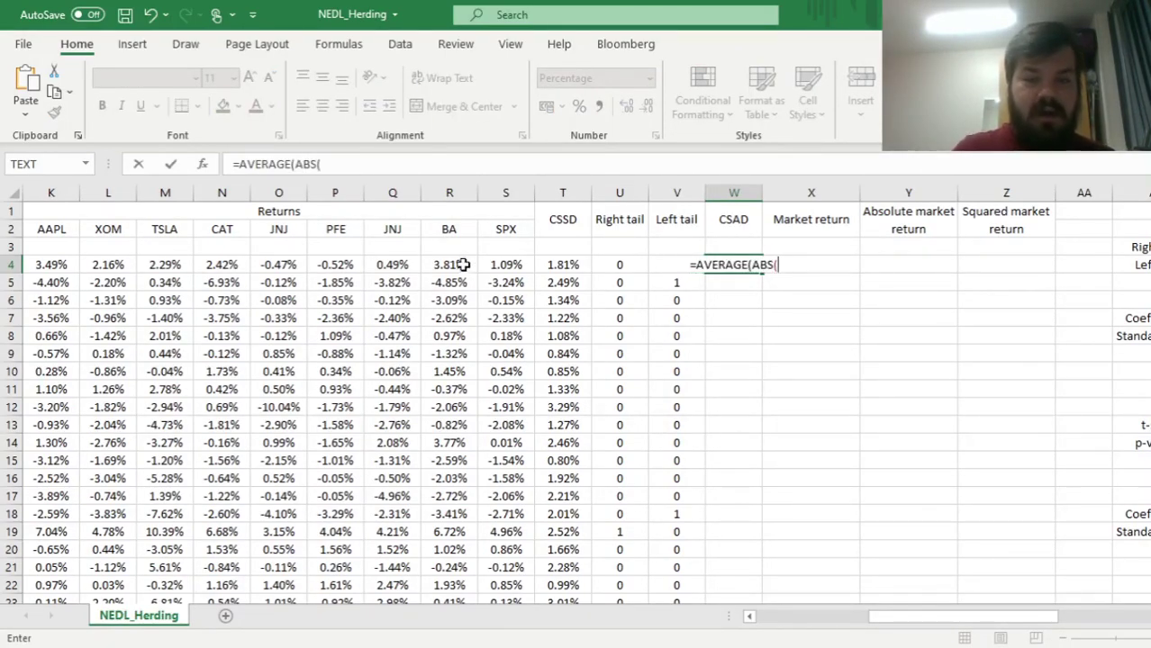
Complete the W4 formula as the array formula =AVERAGE(ABS(K4:R4-S4)), using the stock returns' deviations from the SPX return
drag(462, 267, 141, 266)
text(-)
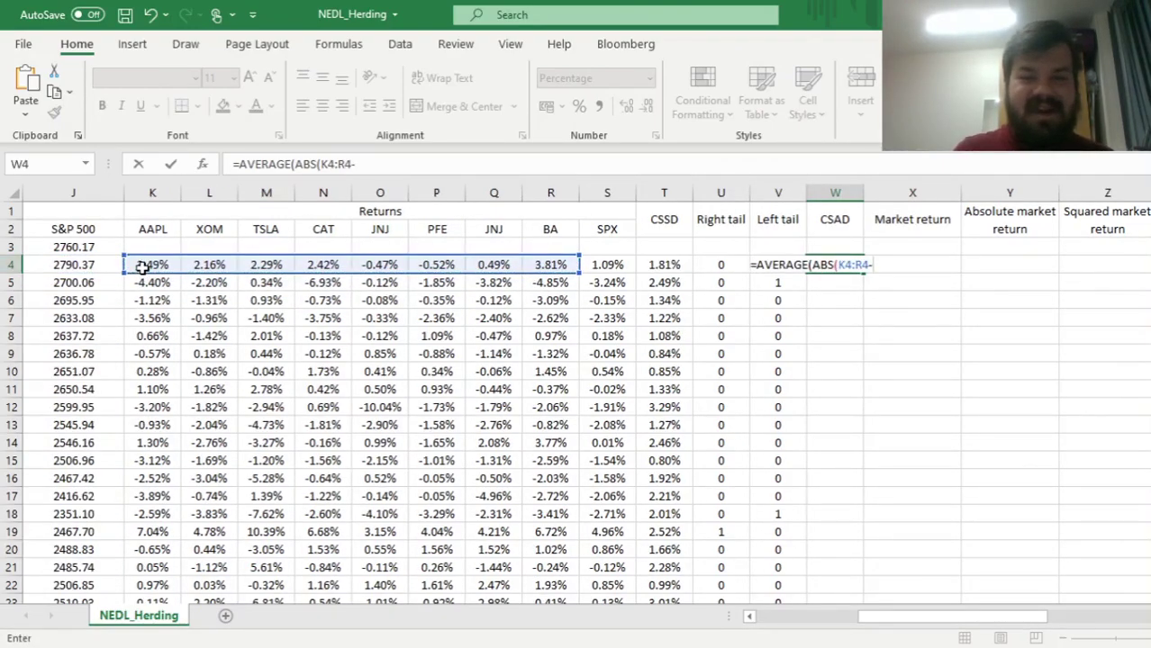
click(598, 263)
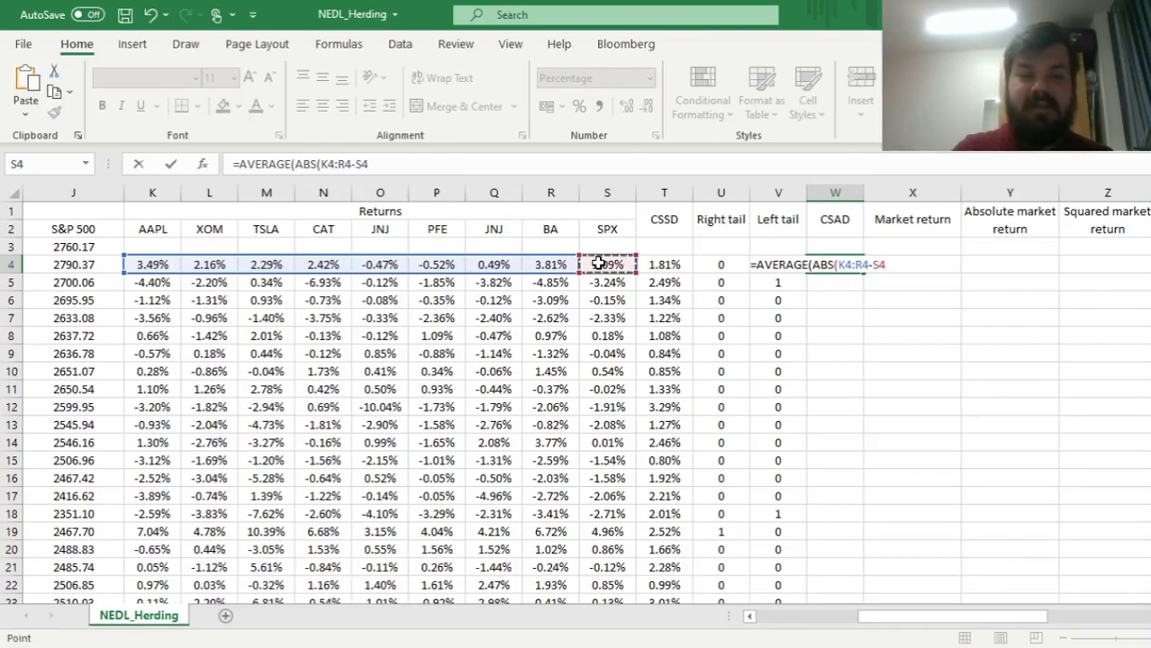
text()))
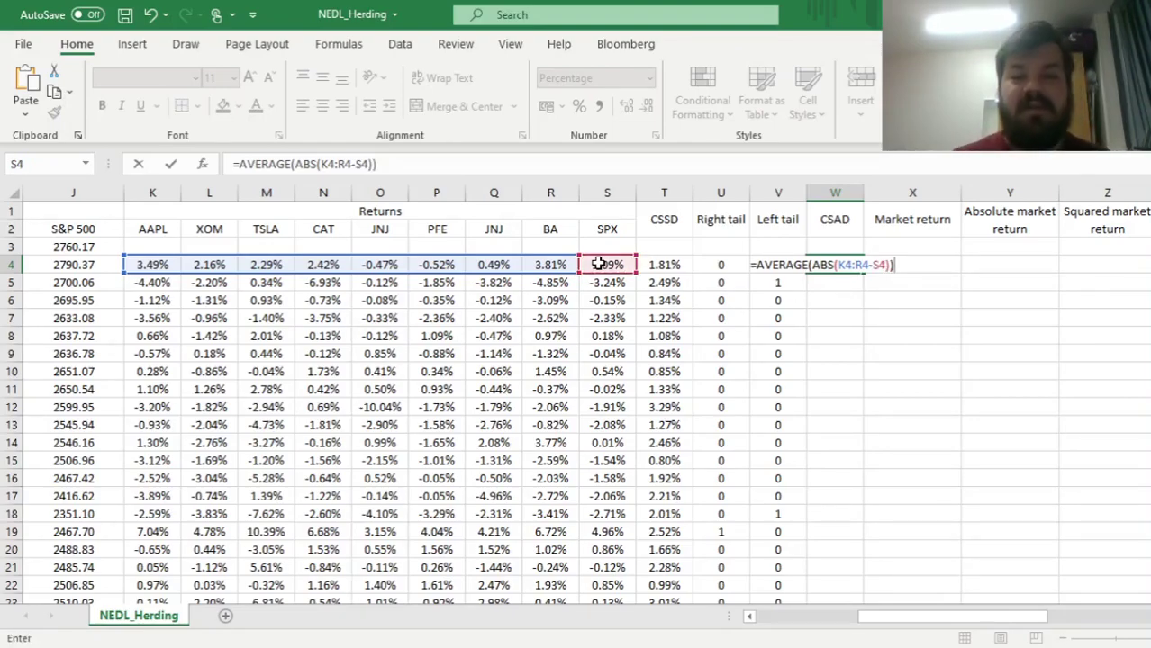
key(ctrl+shift+Return)
key(Down)
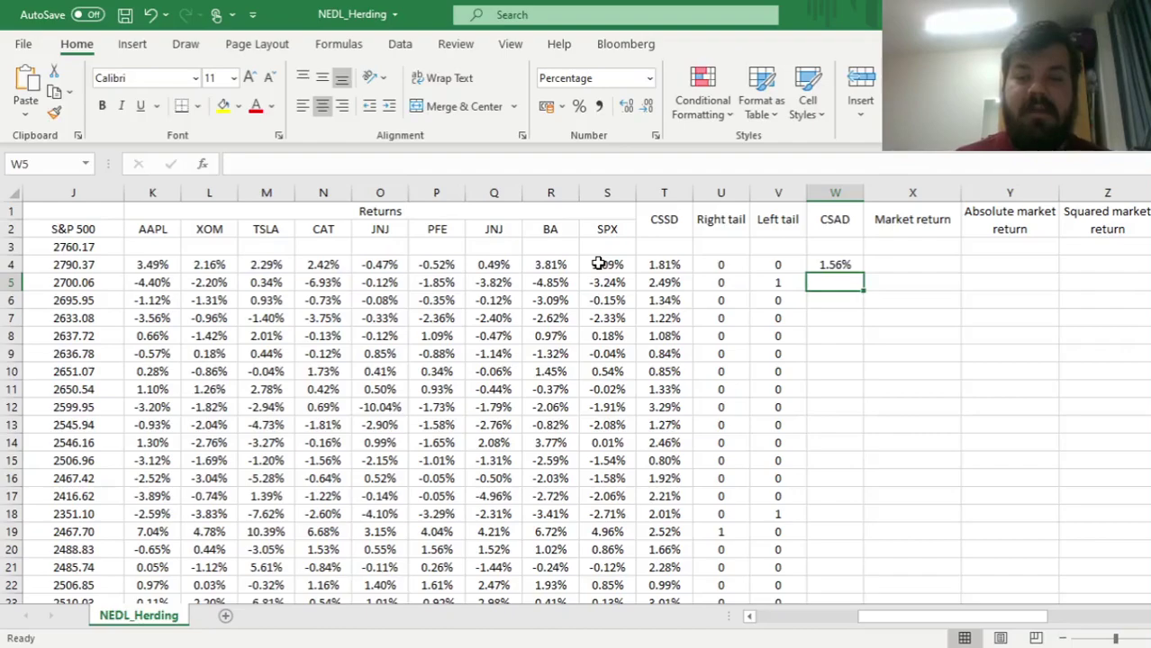
key(Up)
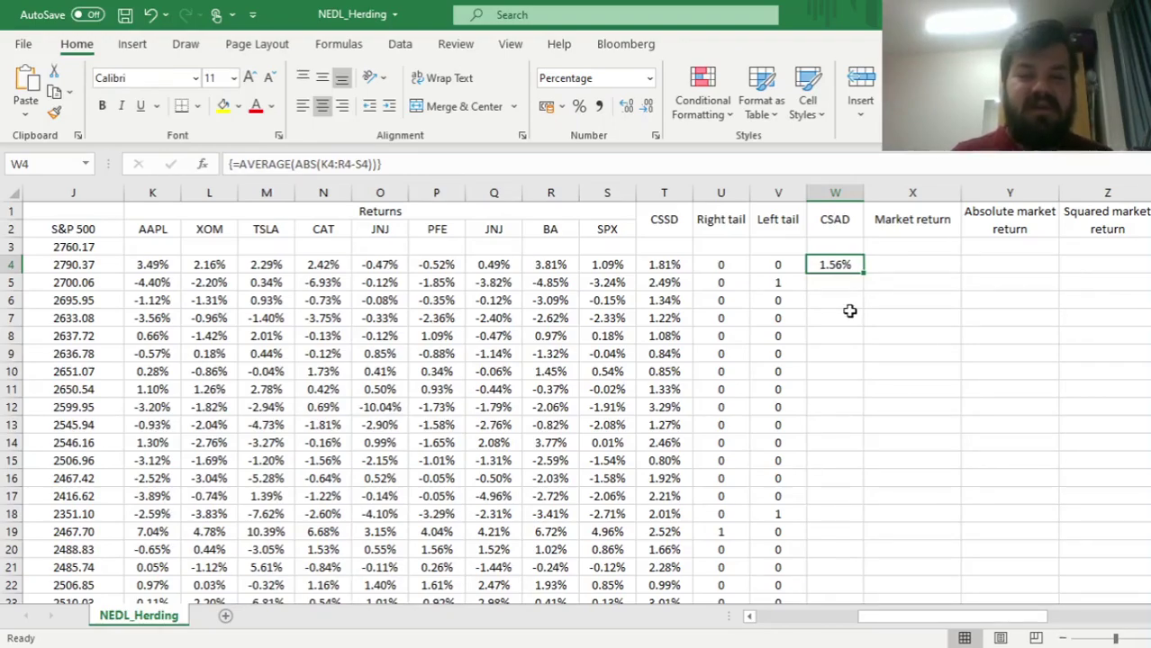
Compare with the CSSD formula in T4, and fill the W4 CSAD formula down to the last date
click(668, 265)
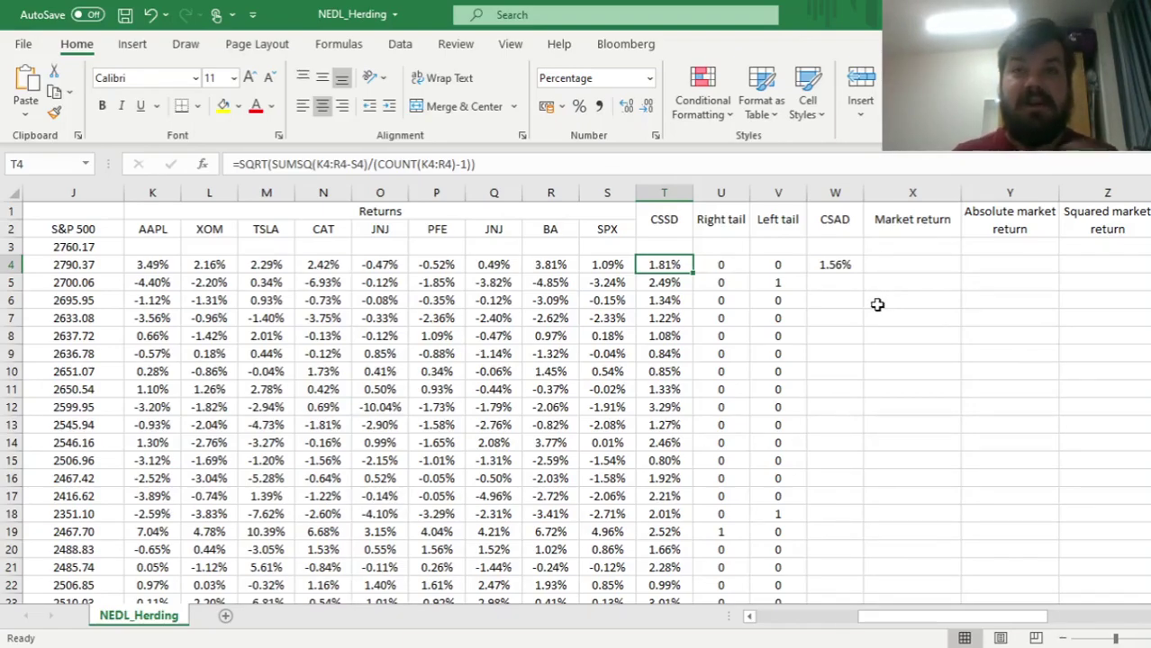
click(849, 268)
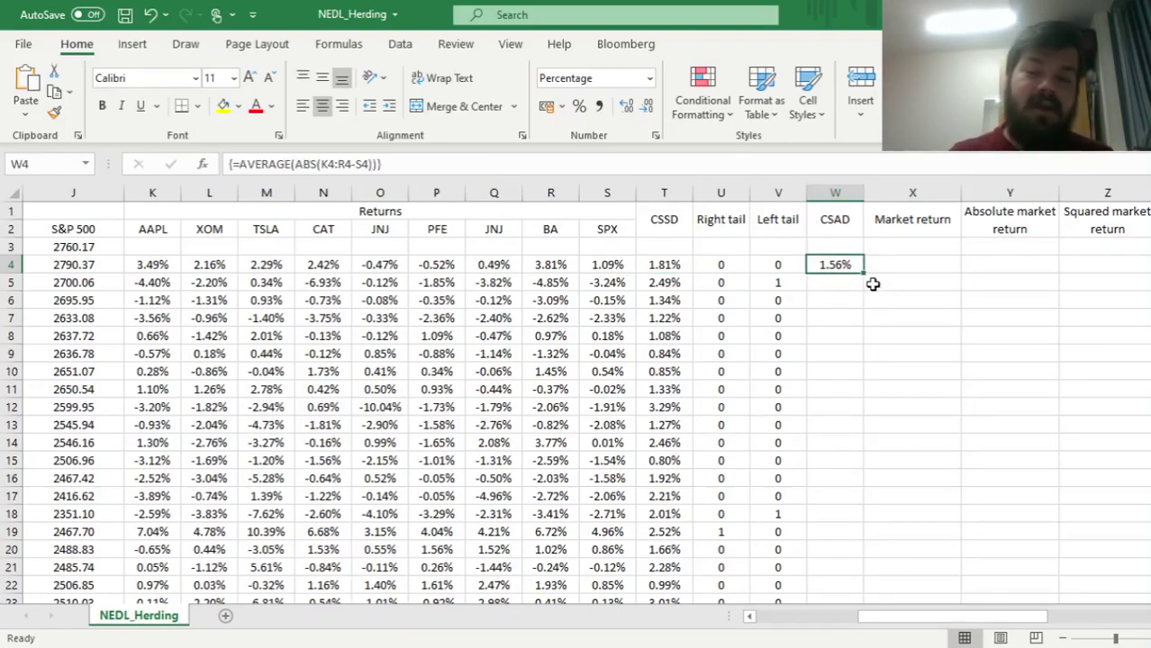
double_click(865, 274)
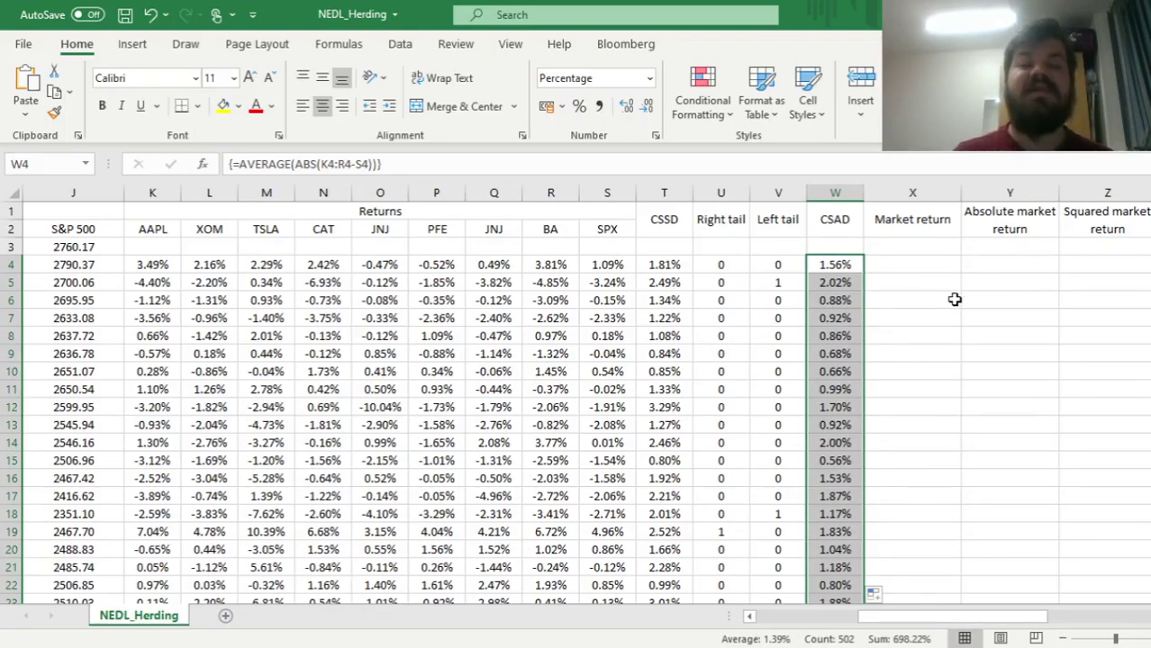
Link the first date's market return in X4 to the SPX return with =S4
click(914, 260)
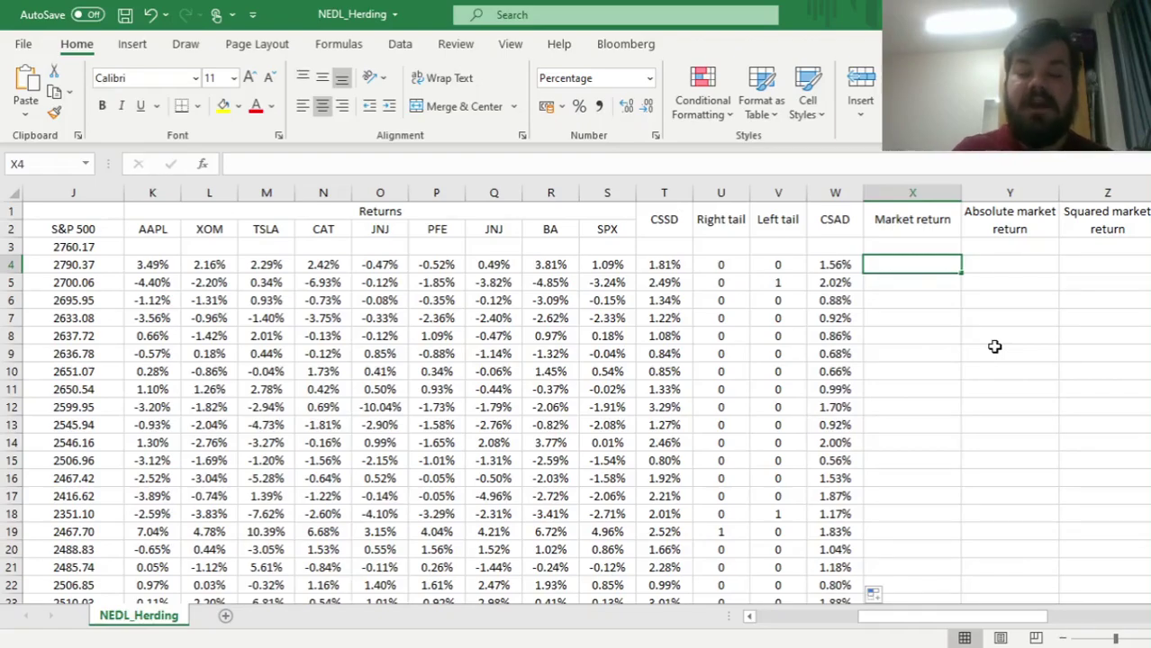
text(=)
click(592, 263)
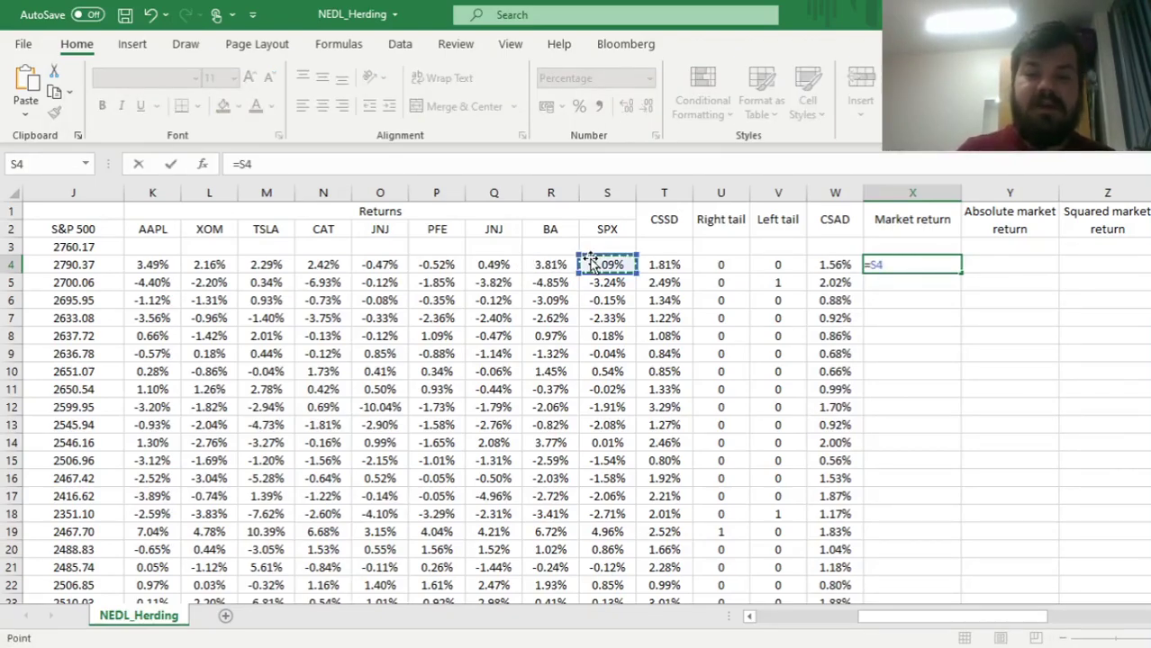
key(Return)
Calculate the absolute market return for the first date in Y4 as =ABS(X4)
key(Up)
key(Right)
text(=)
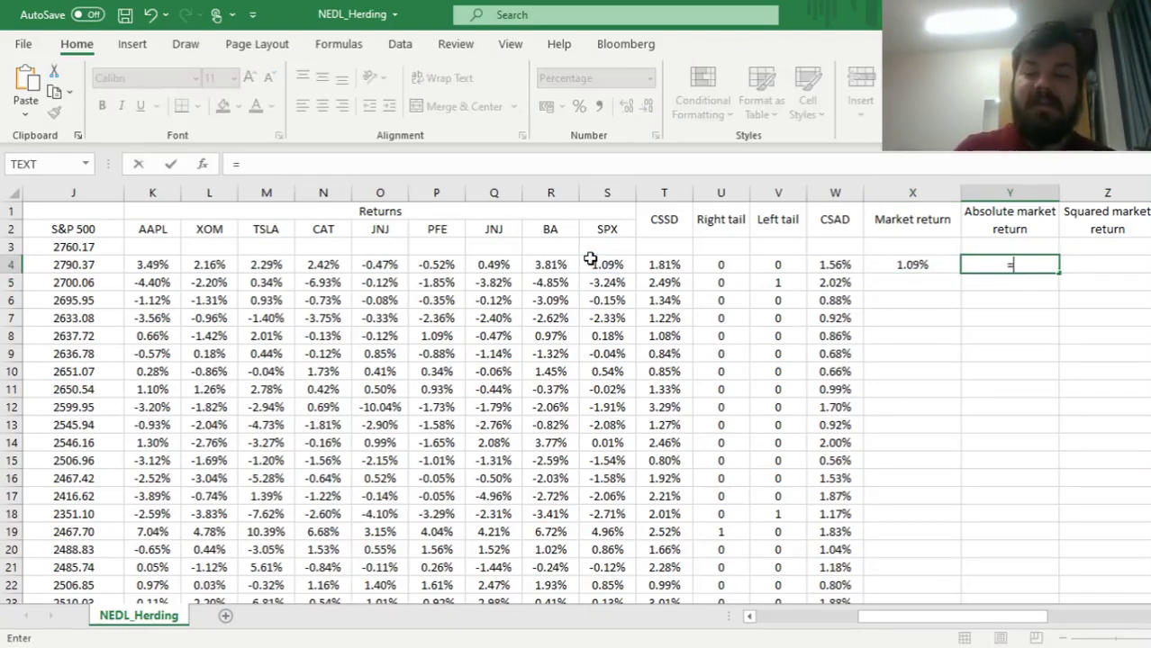
text(ABS()
key(Left)
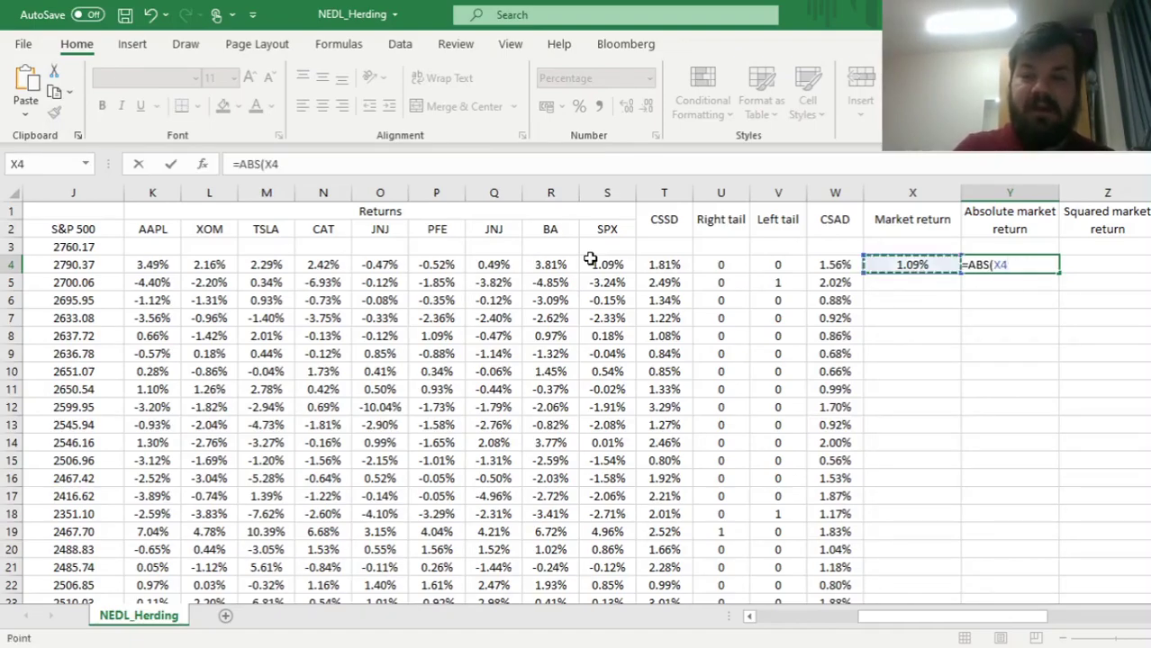
text())
key(Return)
Calculate the squared market return for the first date in Z4 as =X4^2
key(Right)
key(Up)
text(=)
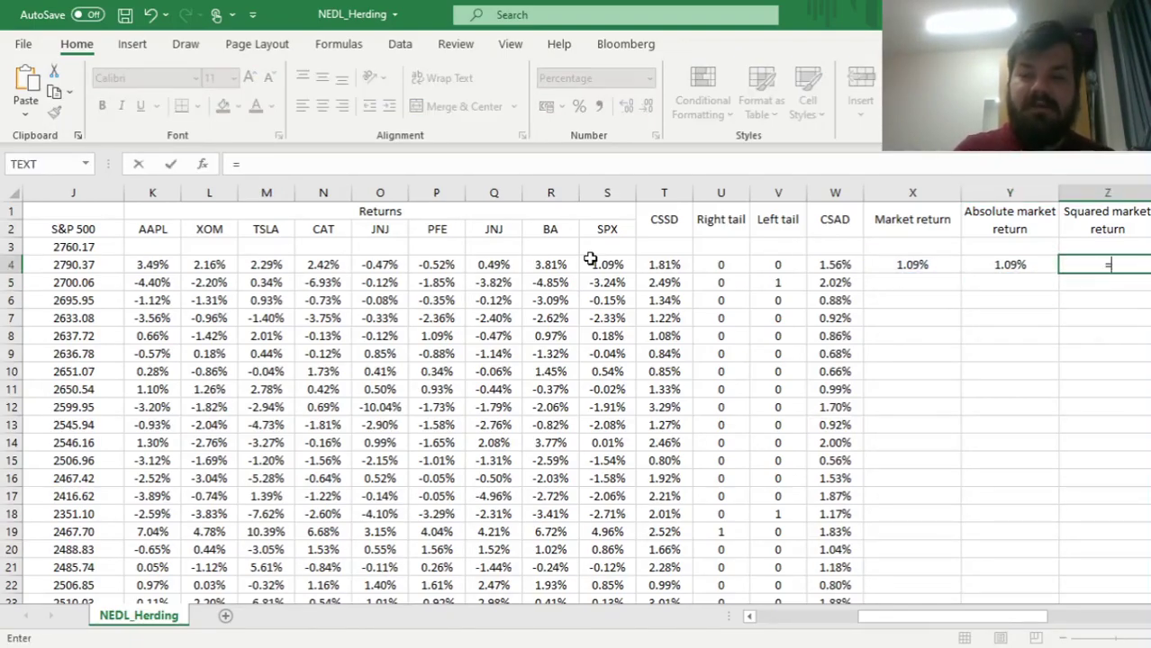
key(Left)
key(Left)
text(^2)
key(Return)
Fill the three market return formulas in X4:Z4 down to the last date
key(Left)
key(Left)
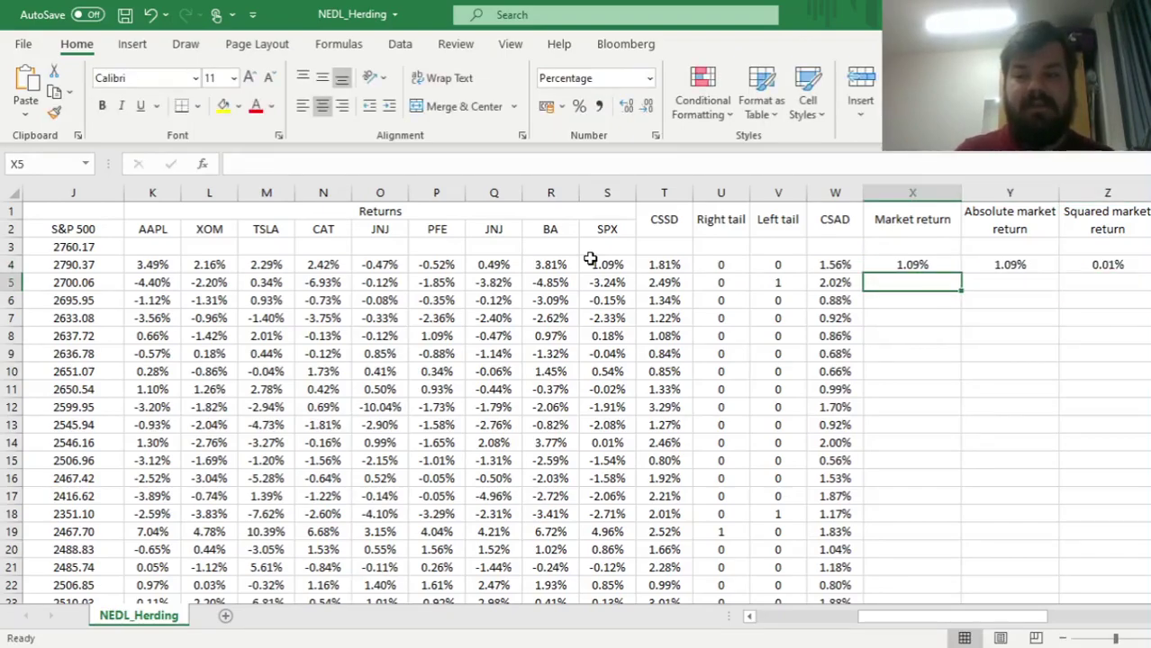
key(Up)
key(shift+Right)
key(shift+Right)
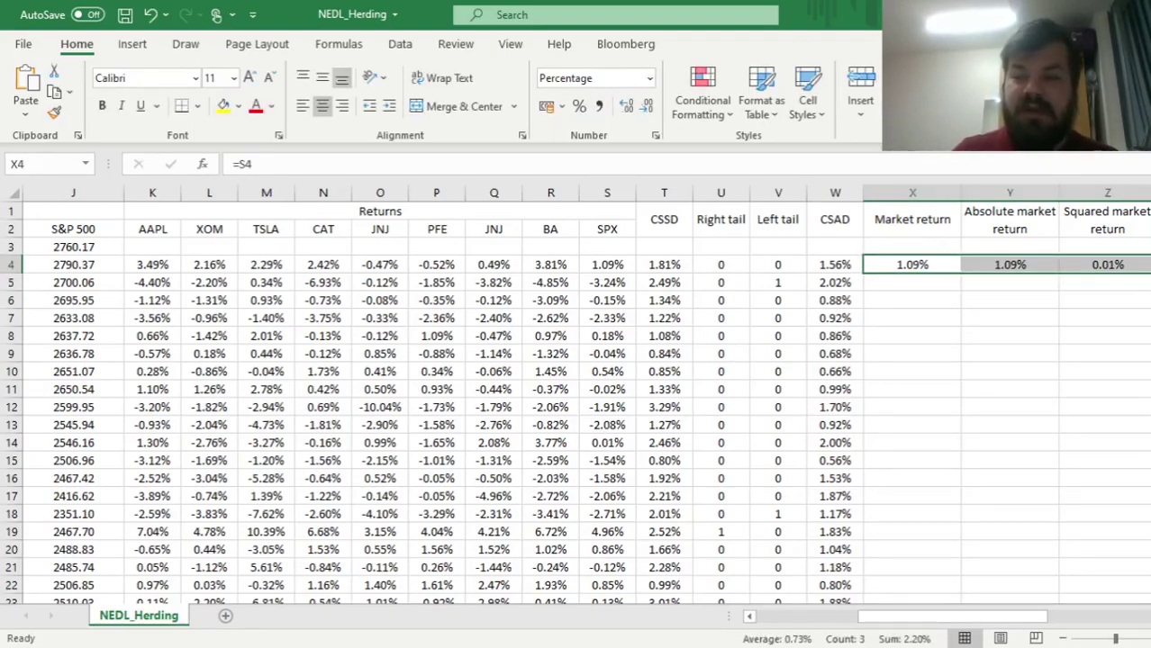
double_click(1148, 272)
Begin a LINEST formula across AC18:AF22 for the Chang et al. regression, with the CSAD values W4:W505 as the dependent variable
drag(946, 313, 1081, 339)
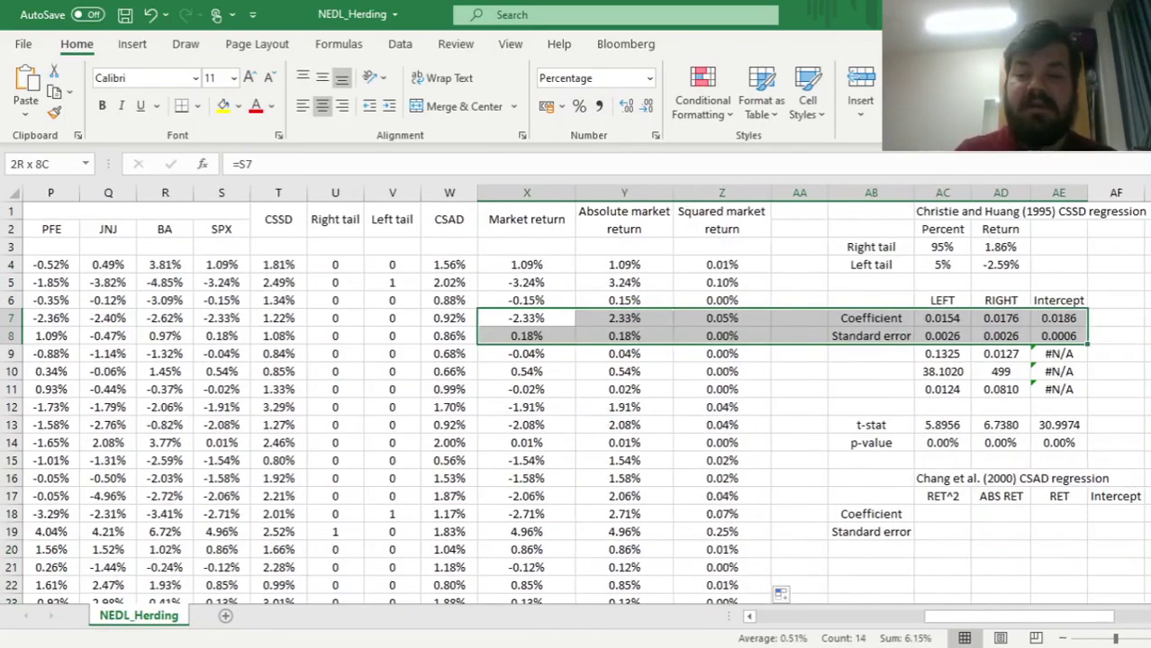
drag(1058, 424, 1026, 569)
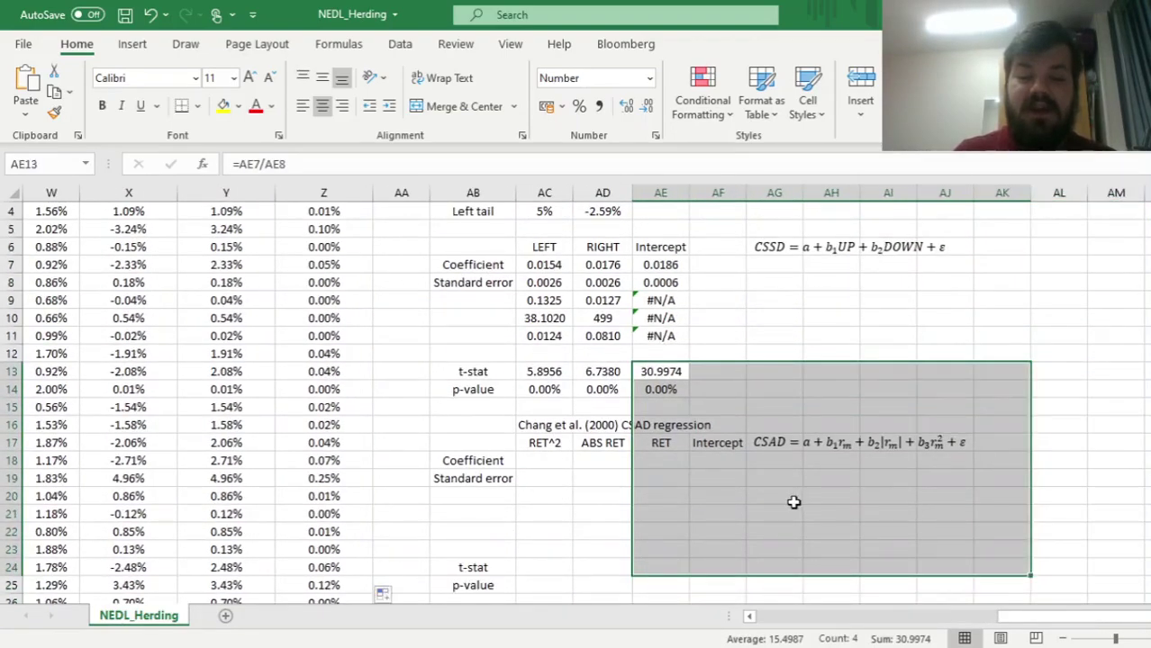
key(Right)
key(Down)
key(Down)
key(Down)
key(Down)
key(Down)
key(Down)
key(Down)
key(Down)
key(Down)
key(Down)
key(Down)
key(Down)
key(Down)
key(Down)
key(Down)
key(Down)
key(Down)
key(Down)
key(Down)
key(Down)
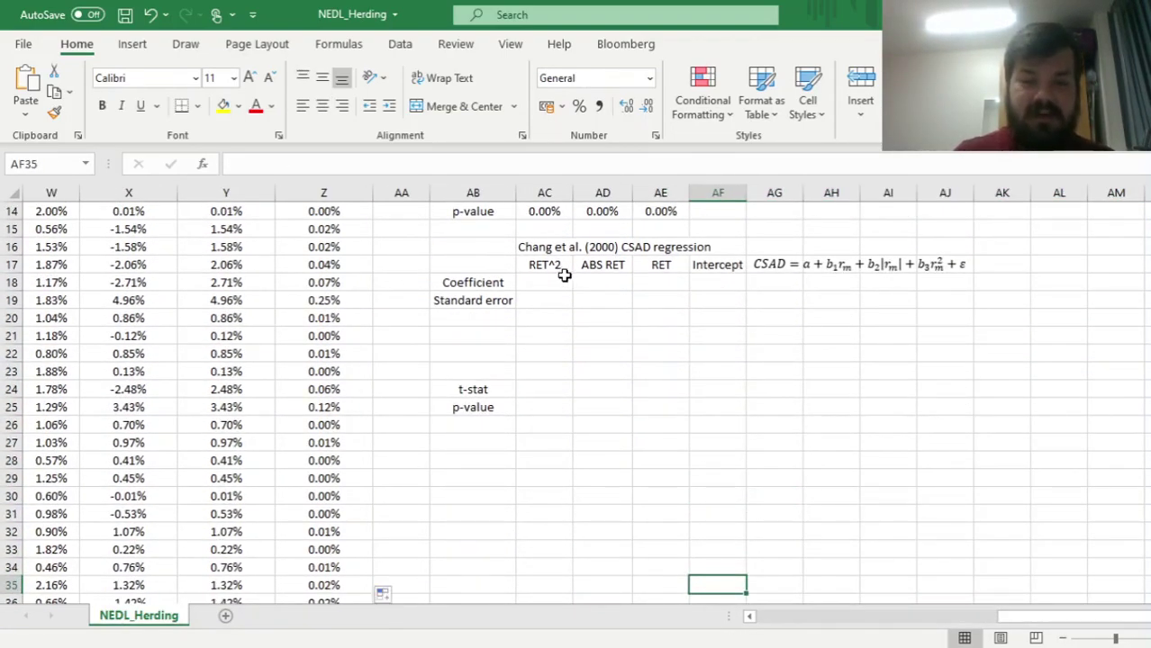
drag(563, 275, 724, 353)
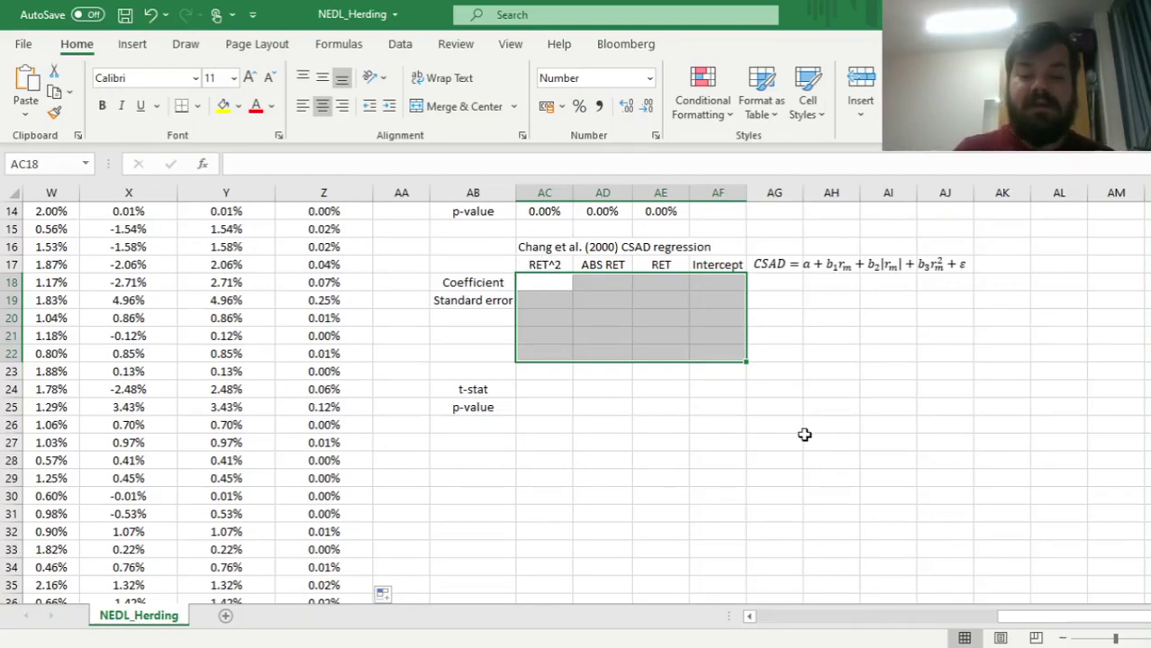
text(=LINEST()
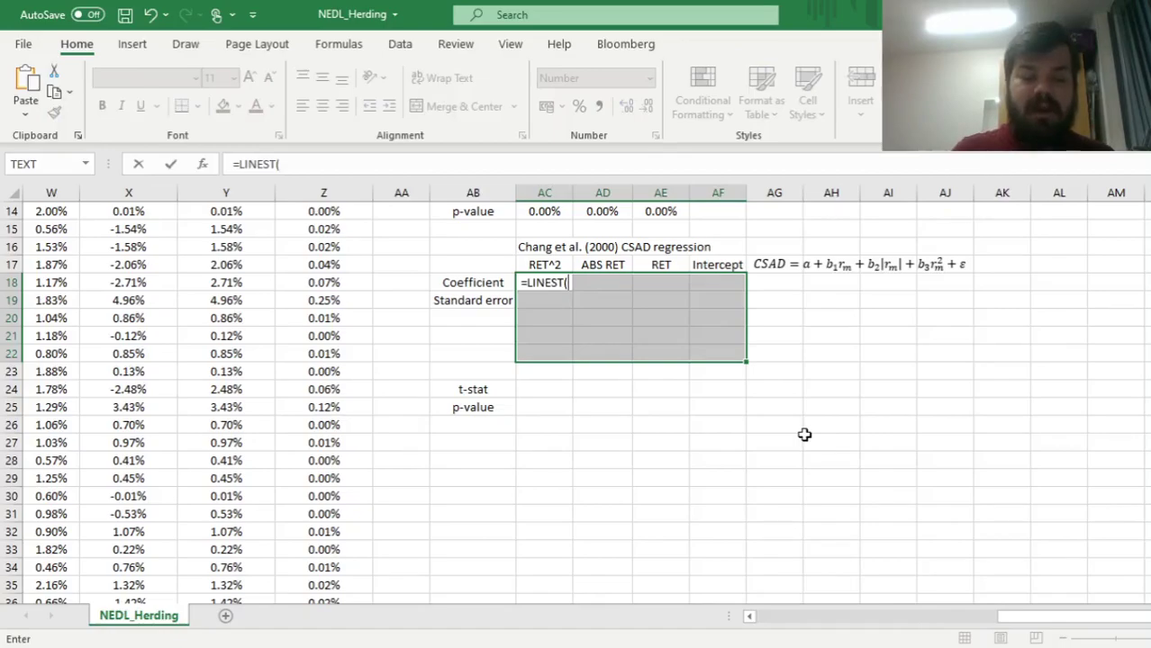
drag(129, 335, 249, 265)
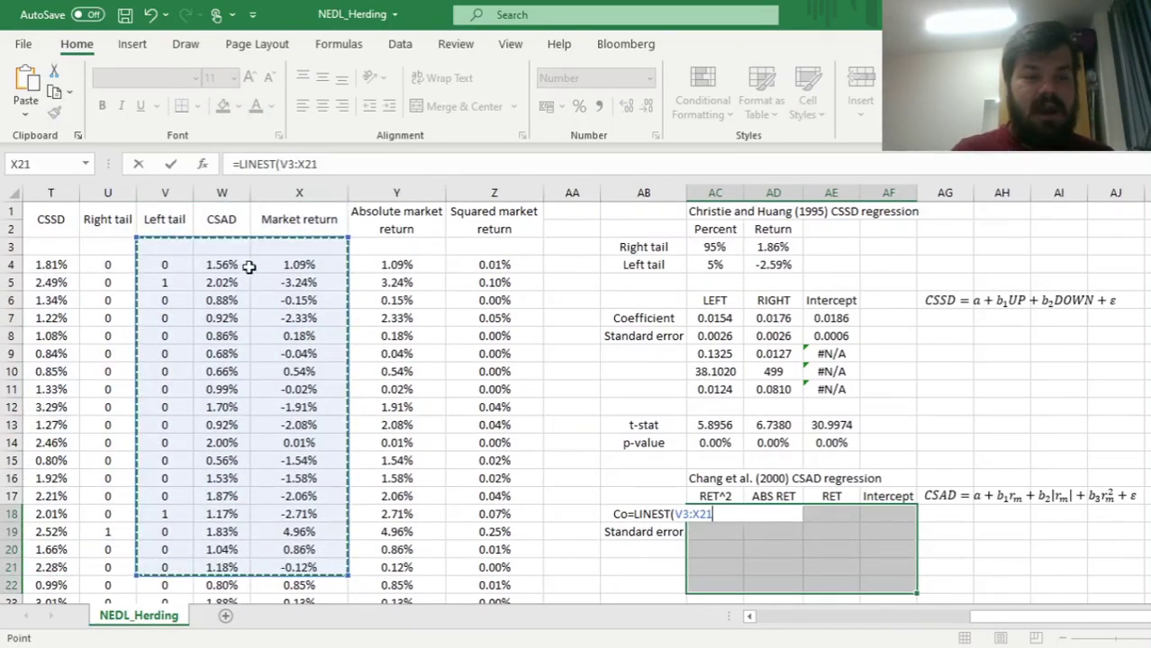
click(231, 263)
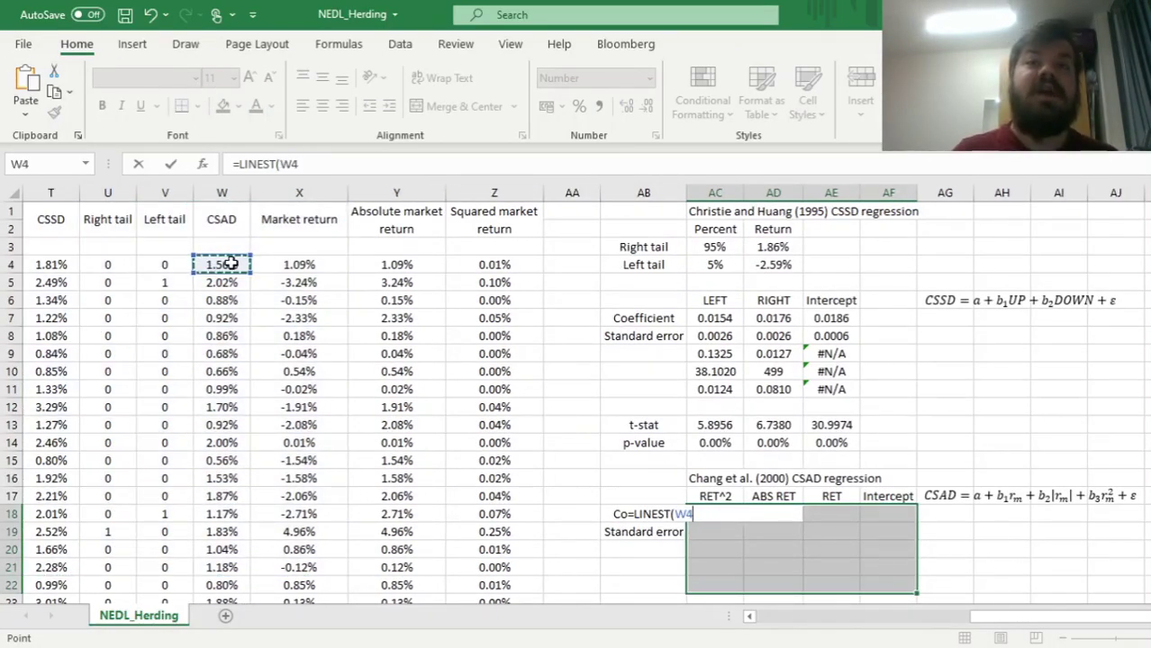
key(ctrl+shift+Down)
text(,)
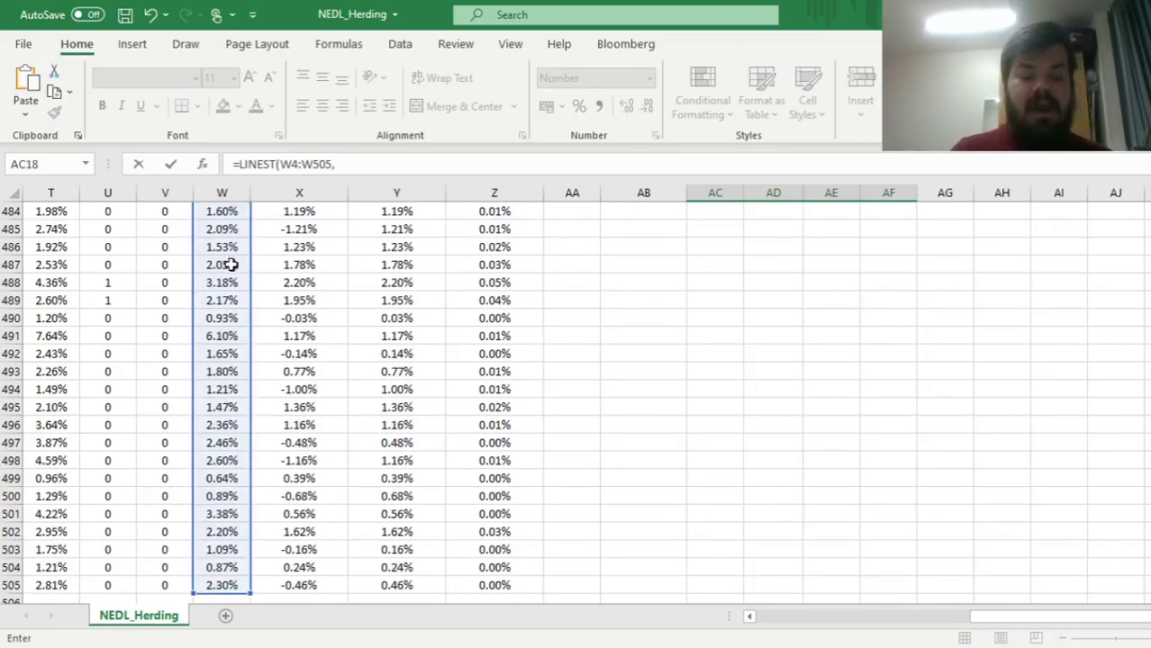
Complete the LINEST array formula with regressors X4:Z505 and 1 for both the constant and statistics arguments, and review its output block
click(320, 334)
key(ctrl+Up)
scroll(320, 329, up, 1)
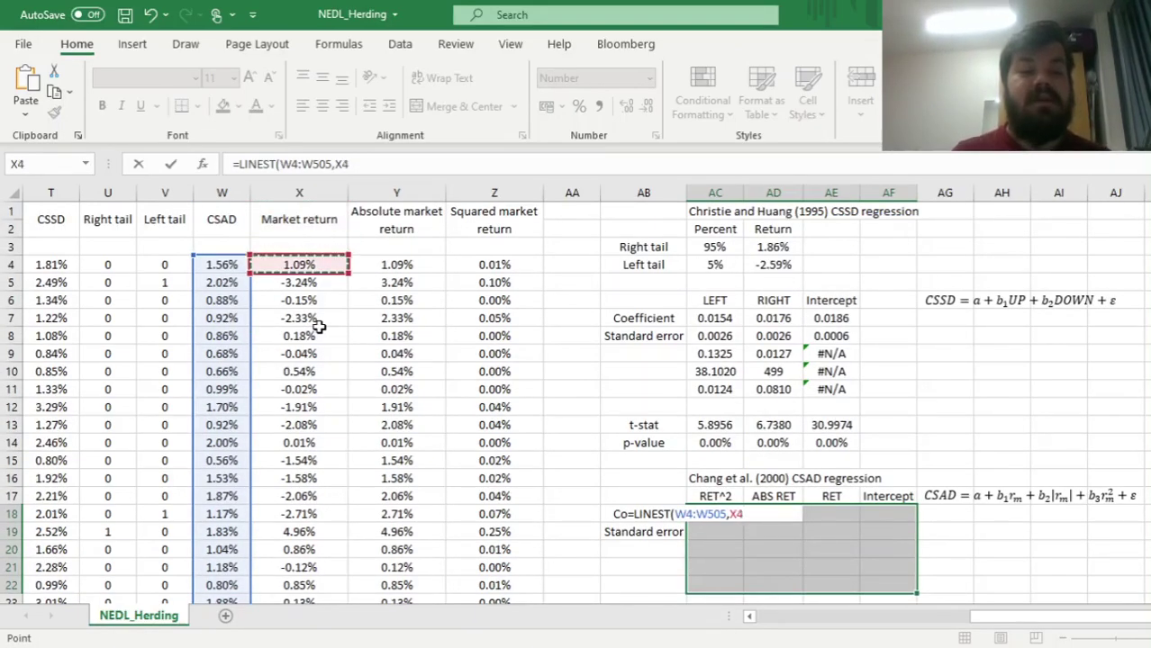
key(ctrl+shift+Right)
key(ctrl+shift+Down)
text(,)
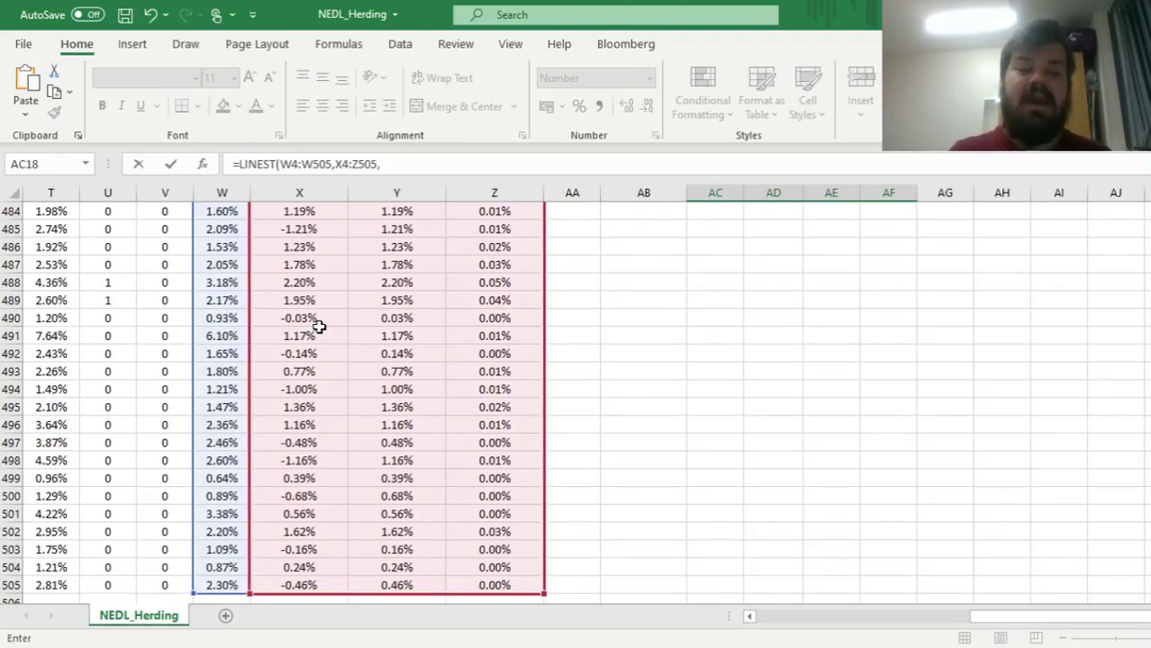
text(1)
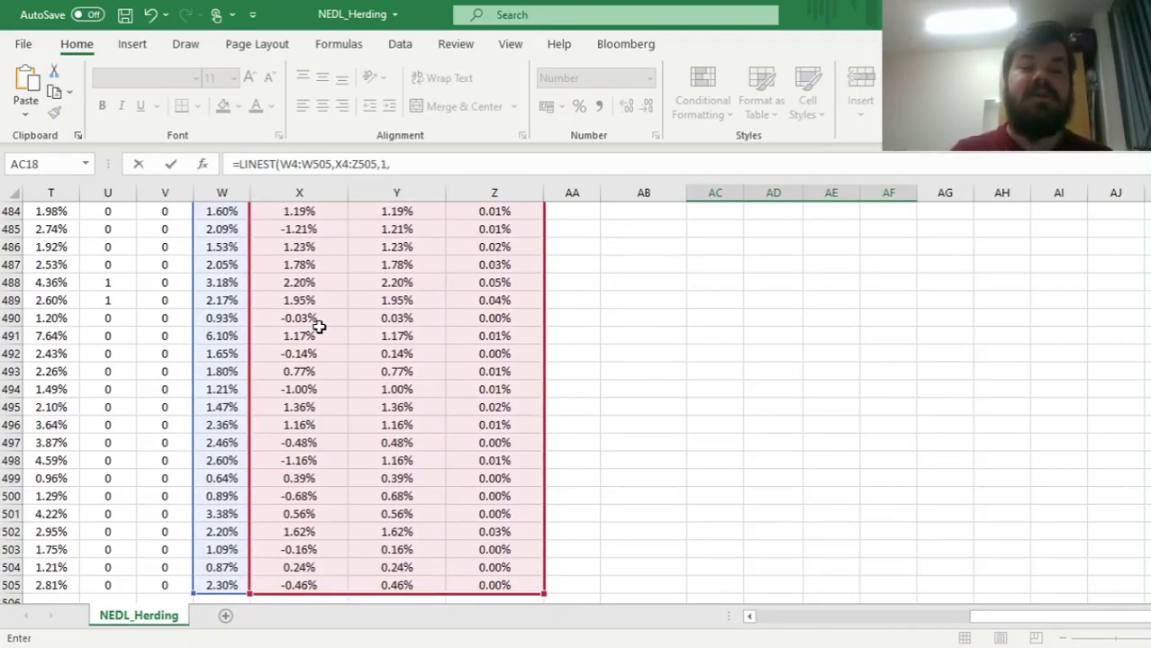
text(,1))
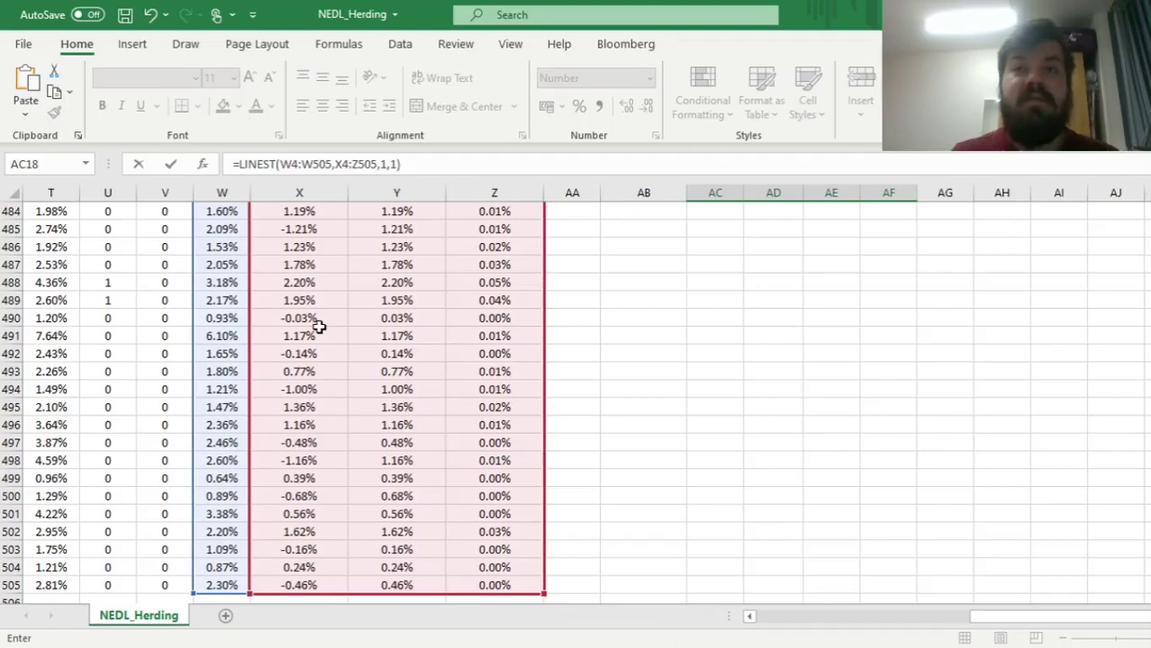
key(ctrl+shift+Return)
scroll(630, 361, up, 3)
click(1002, 459)
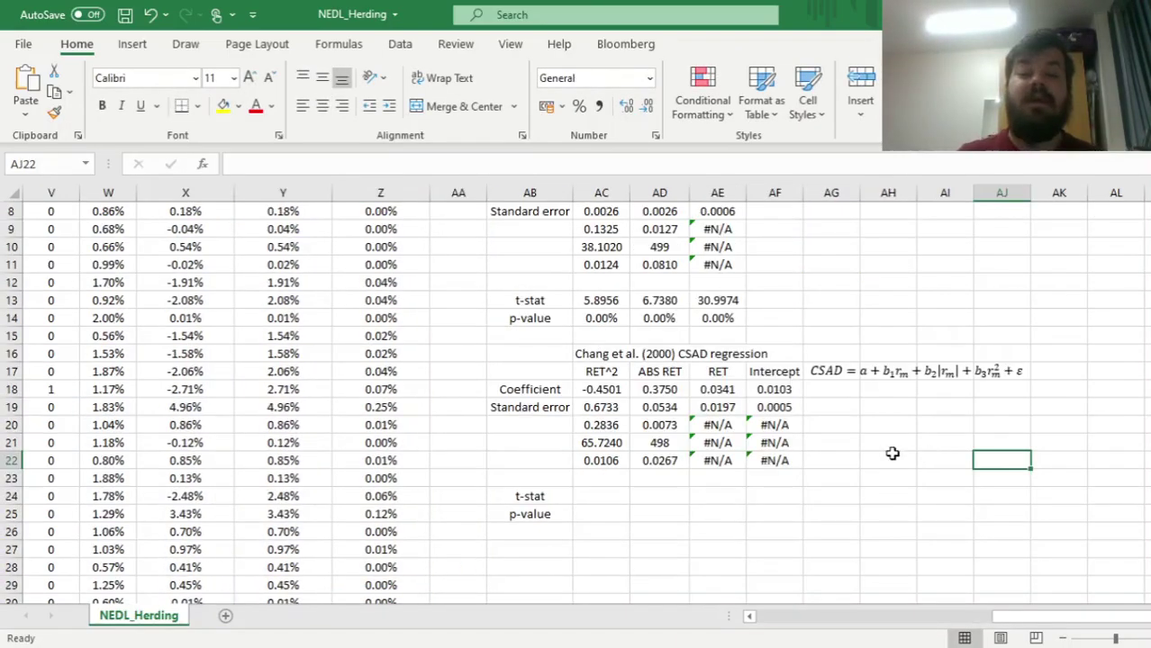
drag(596, 392, 774, 459)
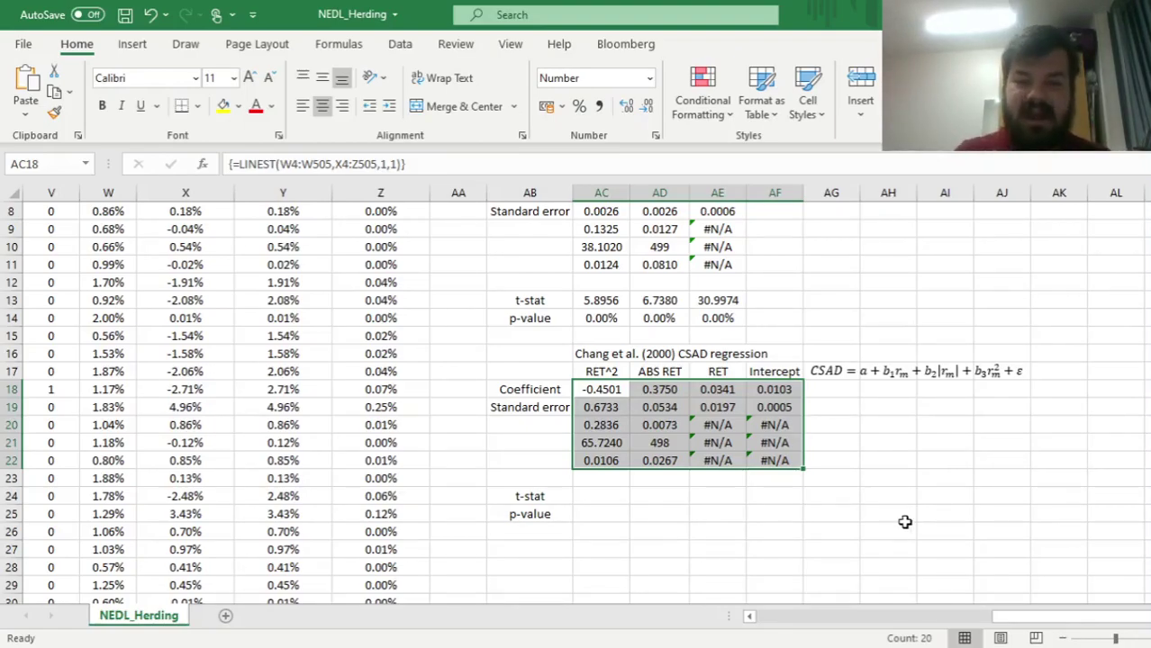
click(906, 522)
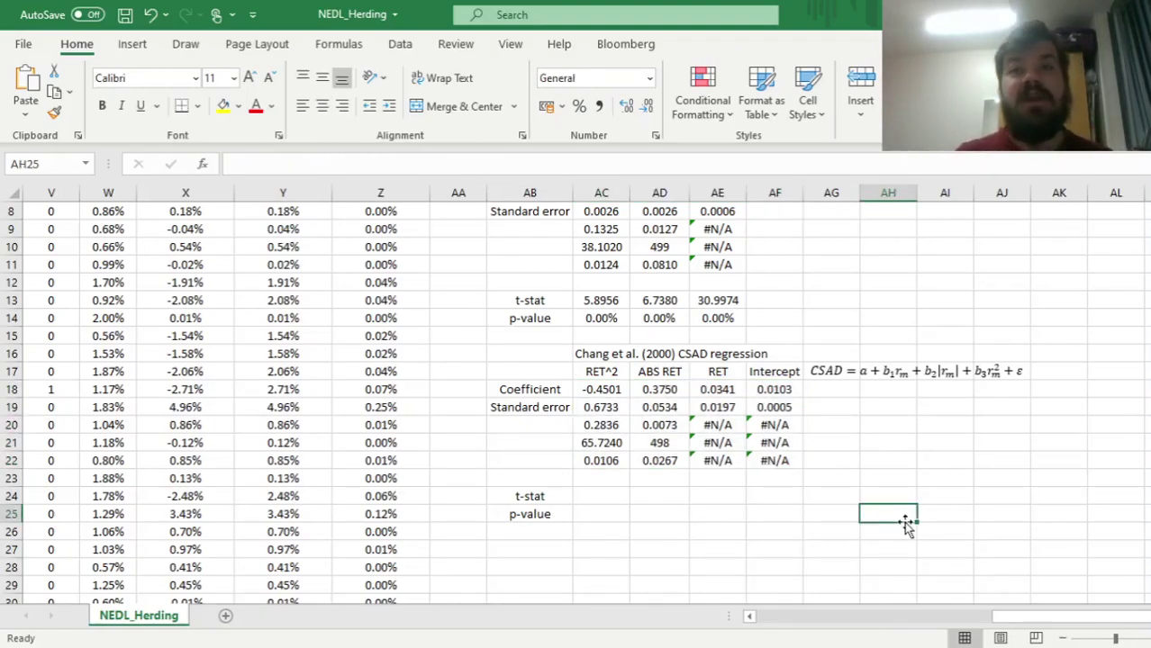
Copy the t-stat and p-value formulas from AC13:AC14 into AC24:AC25 for the CSAD regression
drag(597, 301, 596, 319)
key(ctrl+c)
click(596, 495)
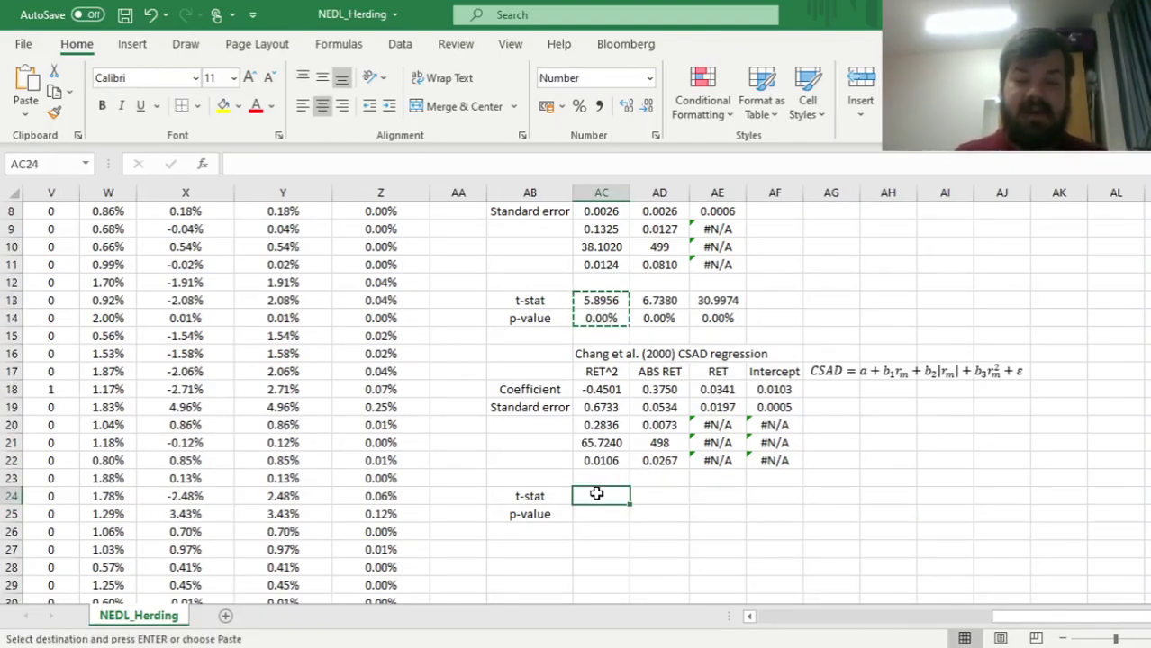
key(ctrl+v)
key(Escape)
Check which cells the copied t-stat and p-value formulas in AC24:AC25 reference for the CSAD regression
click(585, 514)
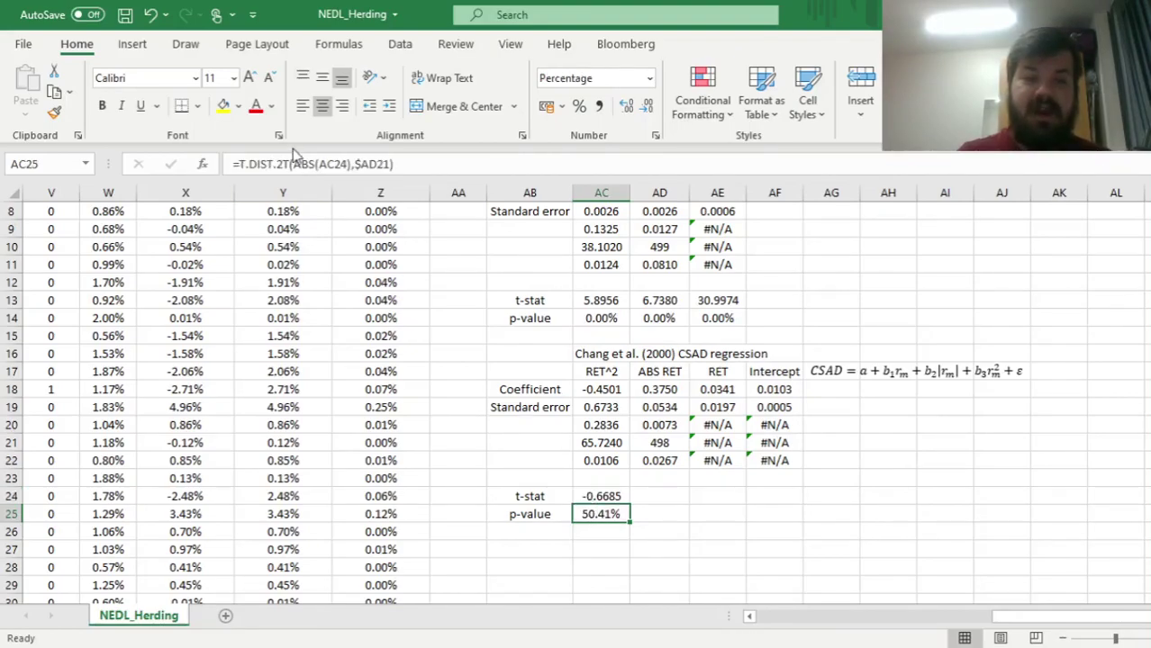
click(606, 495)
click(357, 167)
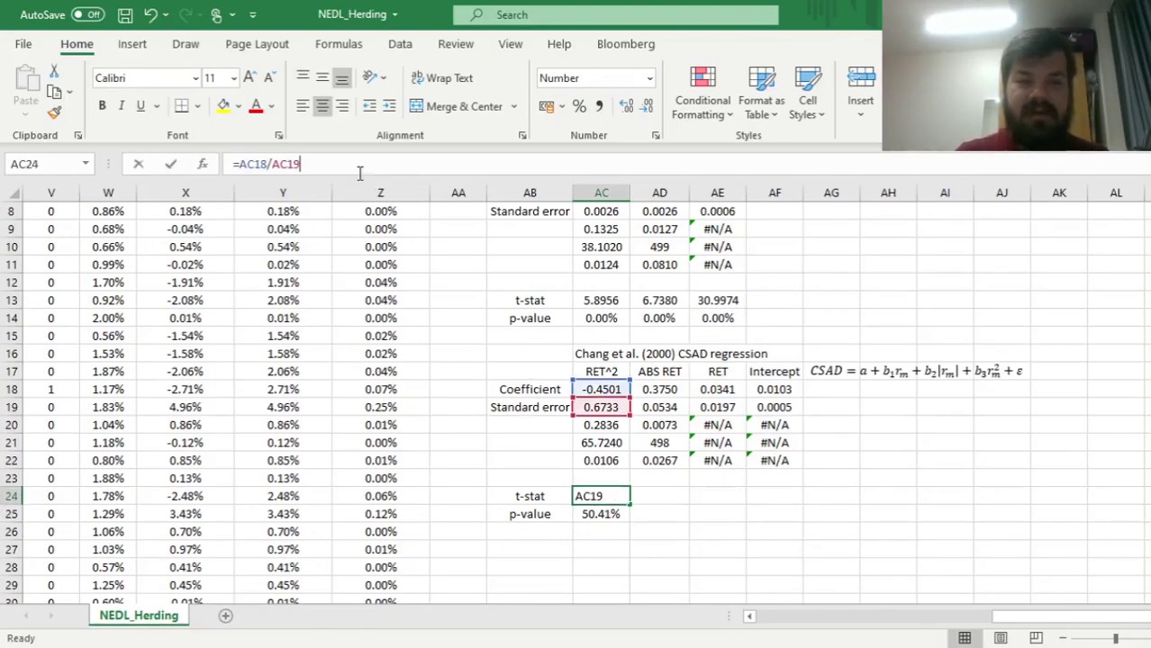
click(613, 514)
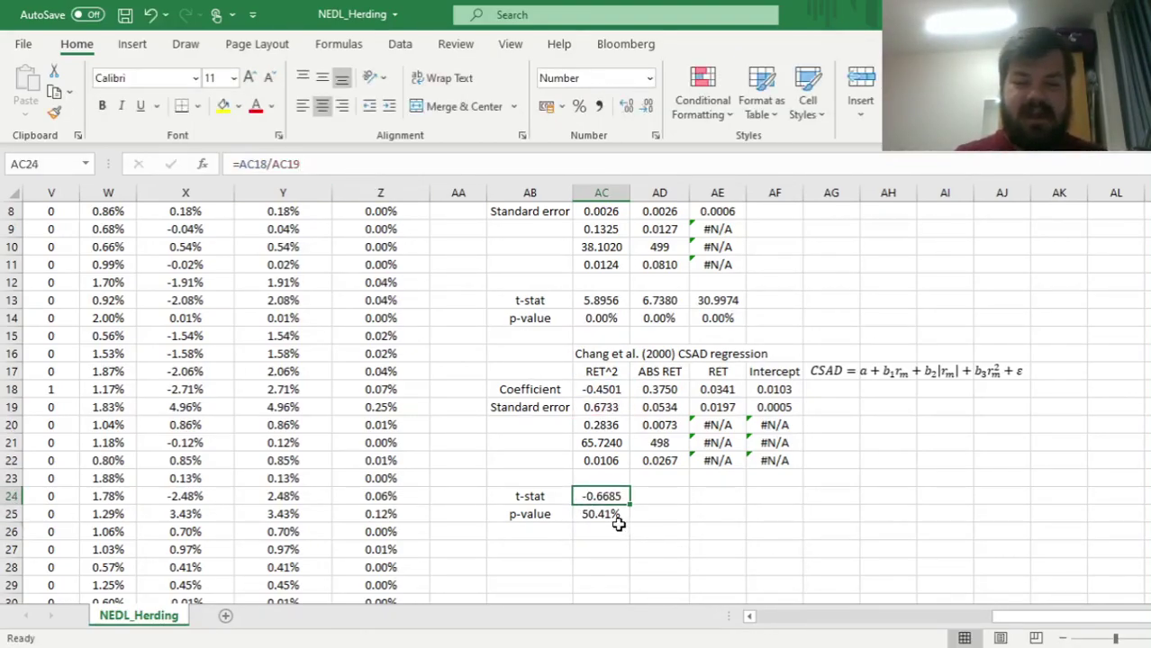
click(361, 164)
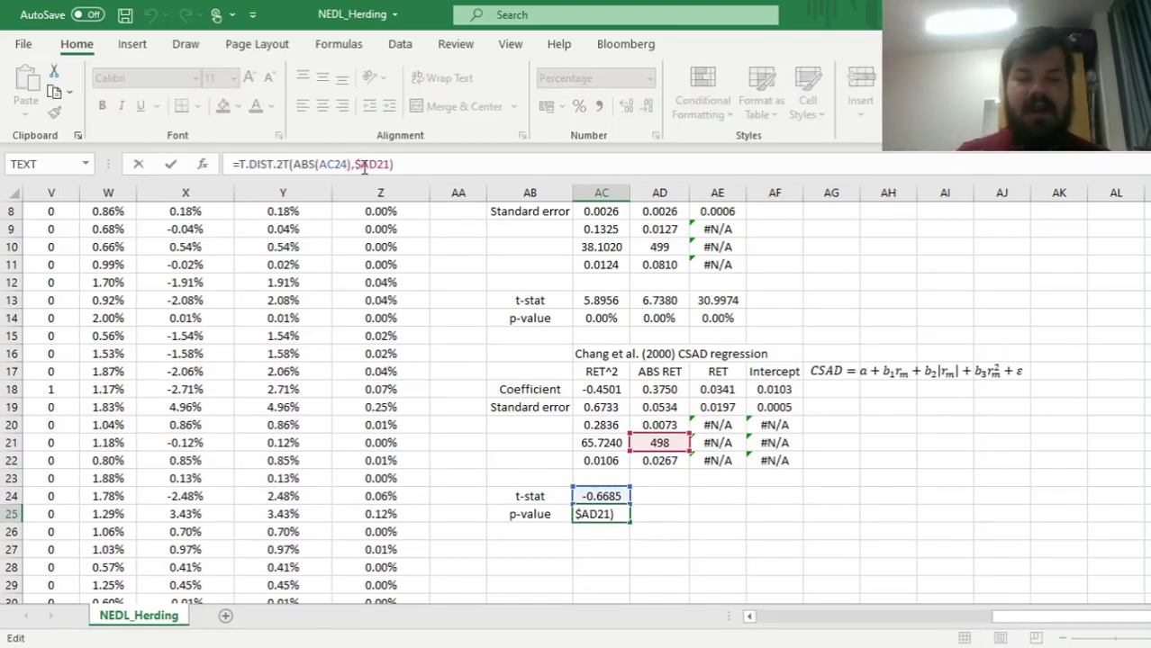
key(ctrl+Return)
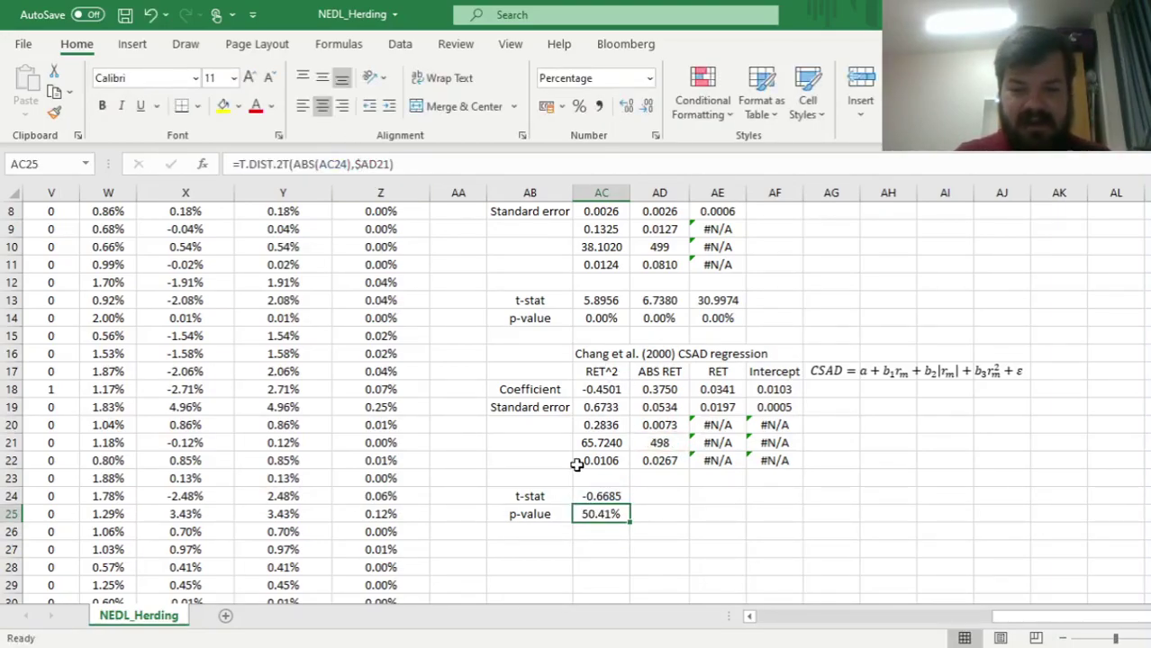
Fill the t-stat and p-value formulas from AC24:AC25 across to column AF for the remaining CSAD regression coefficients
drag(598, 497, 799, 514)
click(945, 460)
click(688, 565)
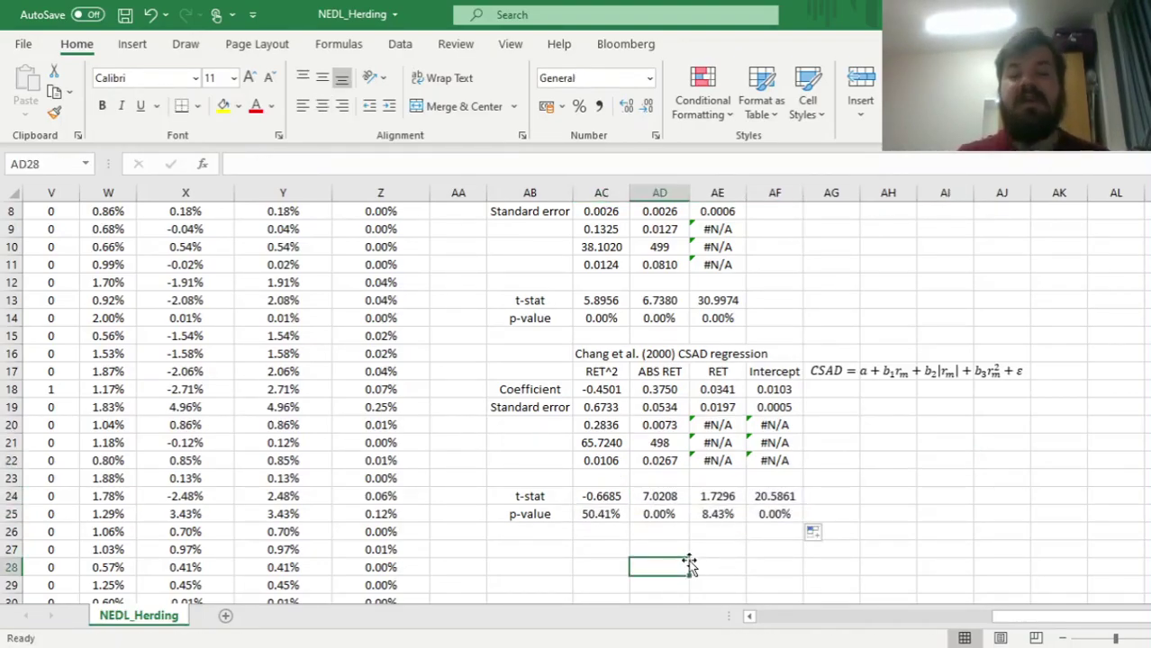
Examine the squared-return coefficient of the CSAD regression together with its t-stat and p-value to assess herding
click(581, 389)
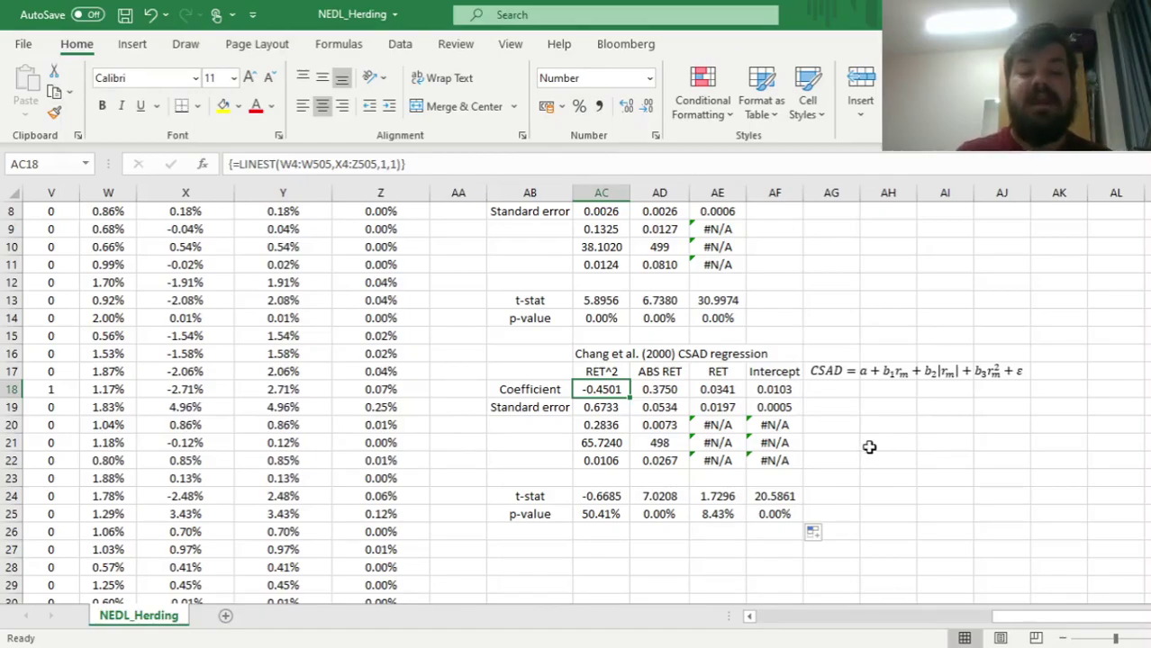
click(601, 496)
click(594, 516)
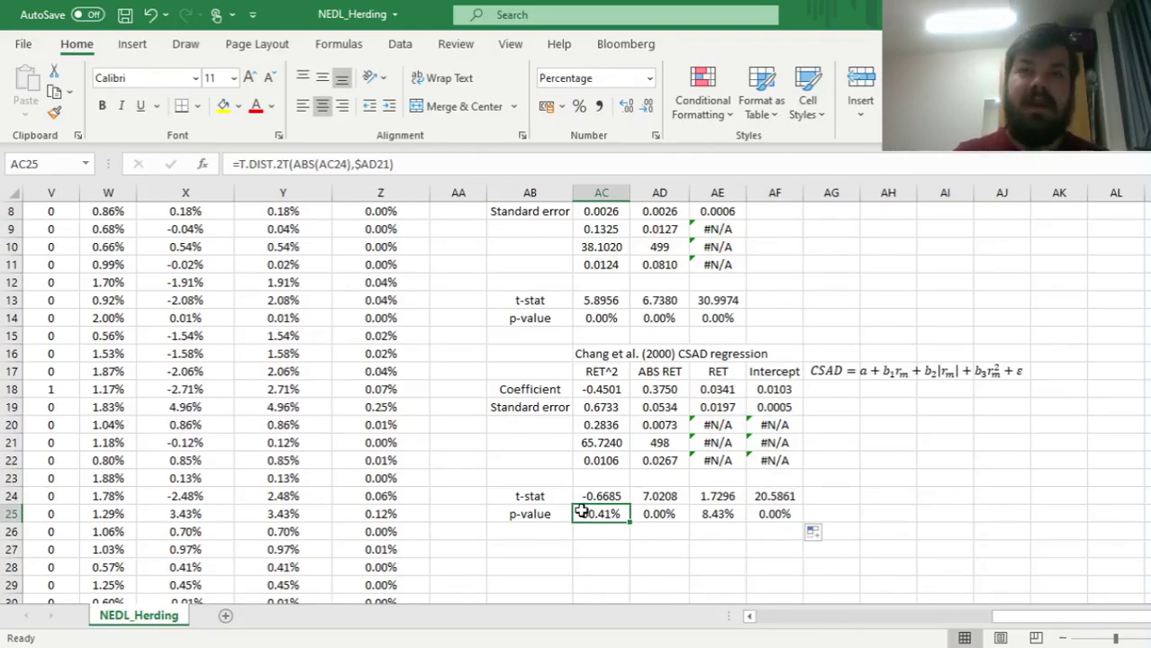
click(598, 387)
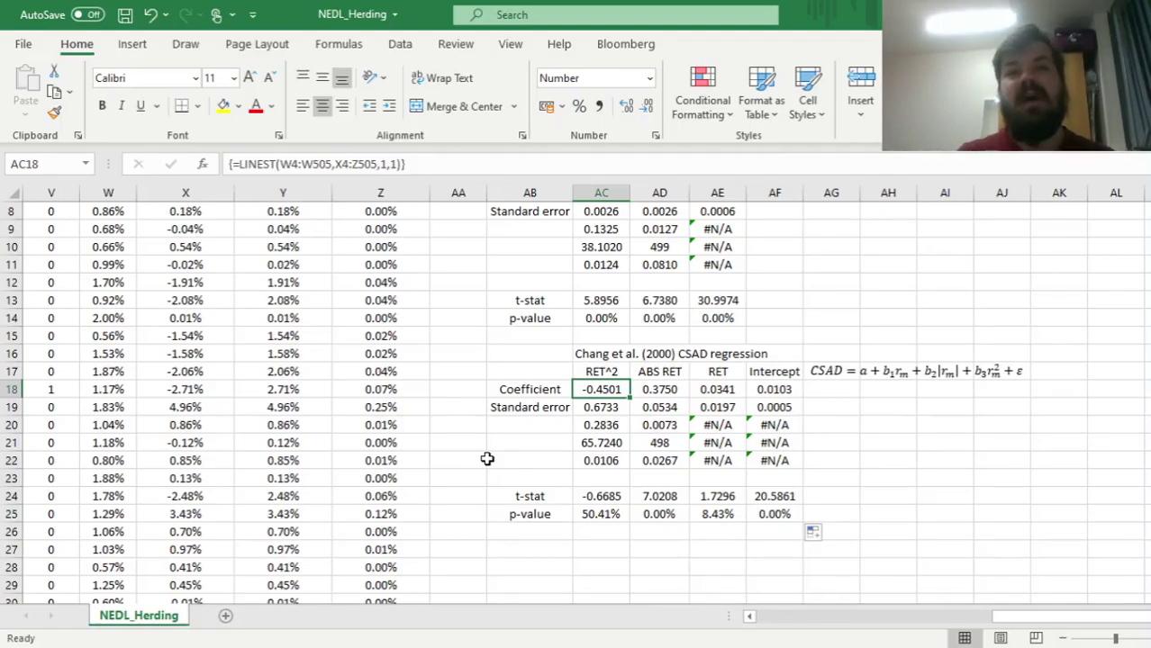
click(616, 513)
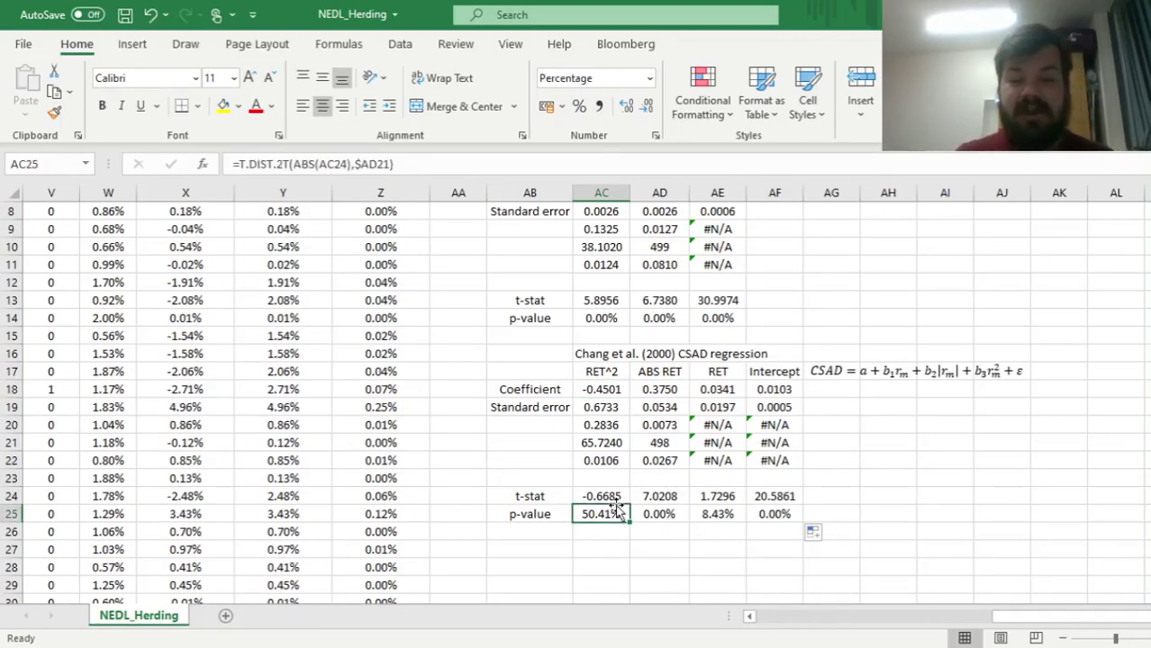
click(598, 498)
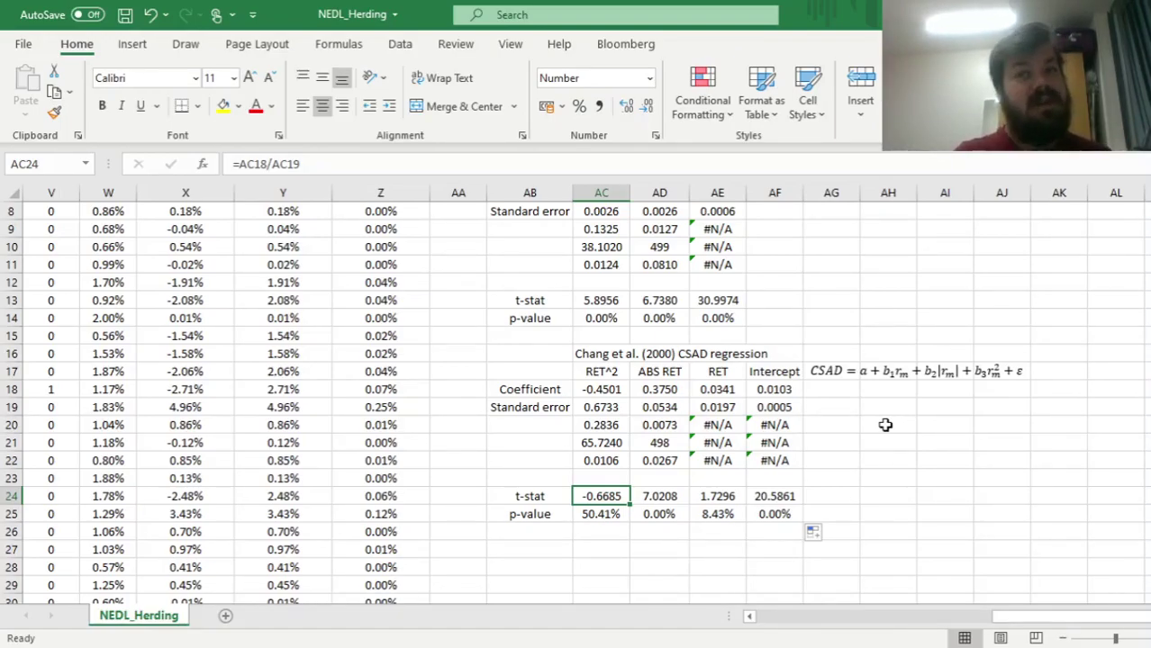
Review the Christie and Huang CSSD regression's coefficients, standard errors, t-stats and p-values in AC7:AE14 for evidence of herding
click(826, 306)
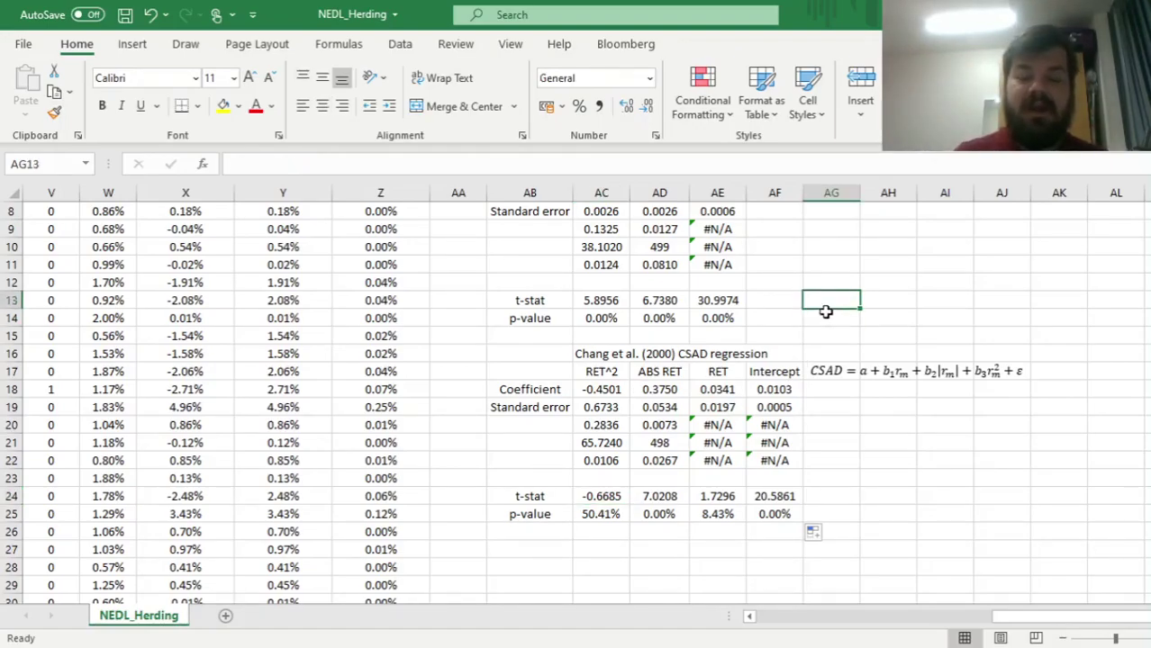
key(Up)
key(Up)
key(Up)
key(Up)
key(Up)
key(Up)
key(Up)
key(Up)
key(Up)
key(Up)
key(Up)
key(Up)
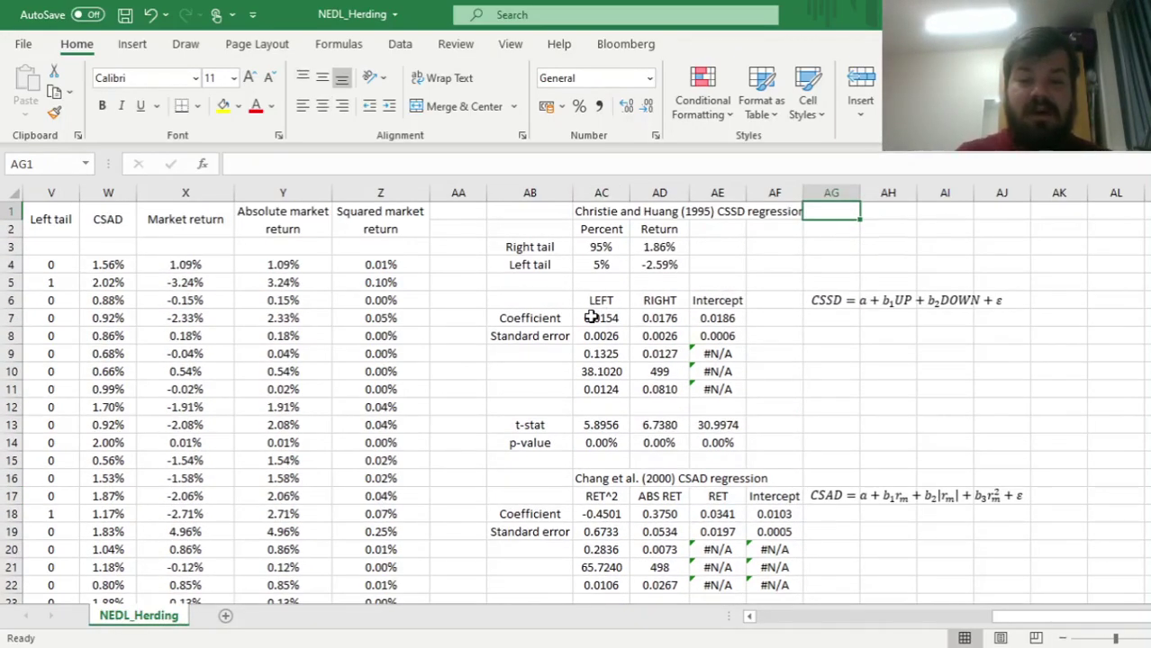
drag(598, 317, 713, 440)
click(853, 406)
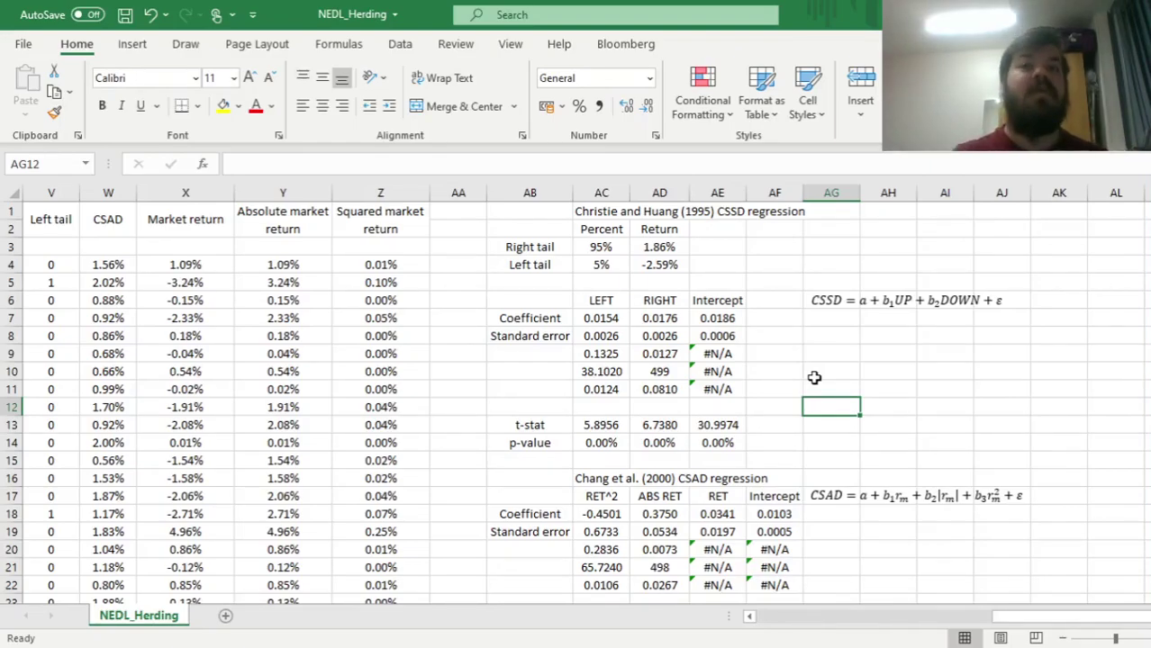
Return to the Chang et al. CSAD regression block and review its complete output down to the p-values
key(Down)
key(Down)
key(Down)
key(Down)
key(Down)
key(Down)
key(Down)
key(Down)
key(Down)
key(Down)
key(Down)
key(Down)
key(Down)
key(Down)
key(Down)
key(Down)
key(Down)
key(Down)
key(Down)
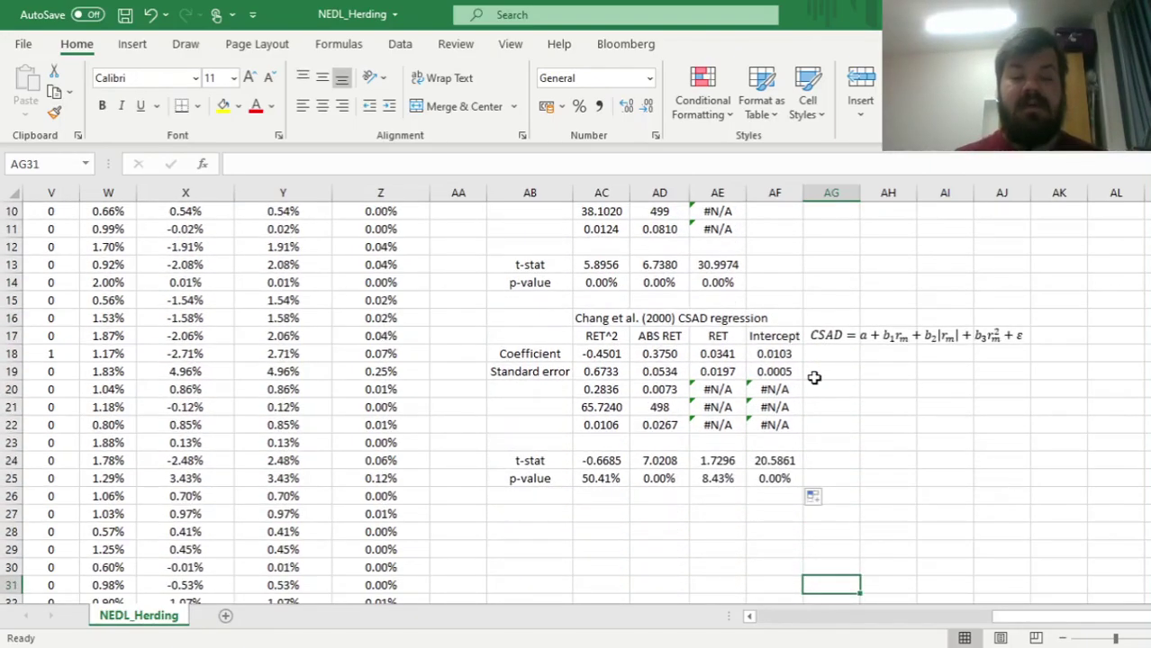